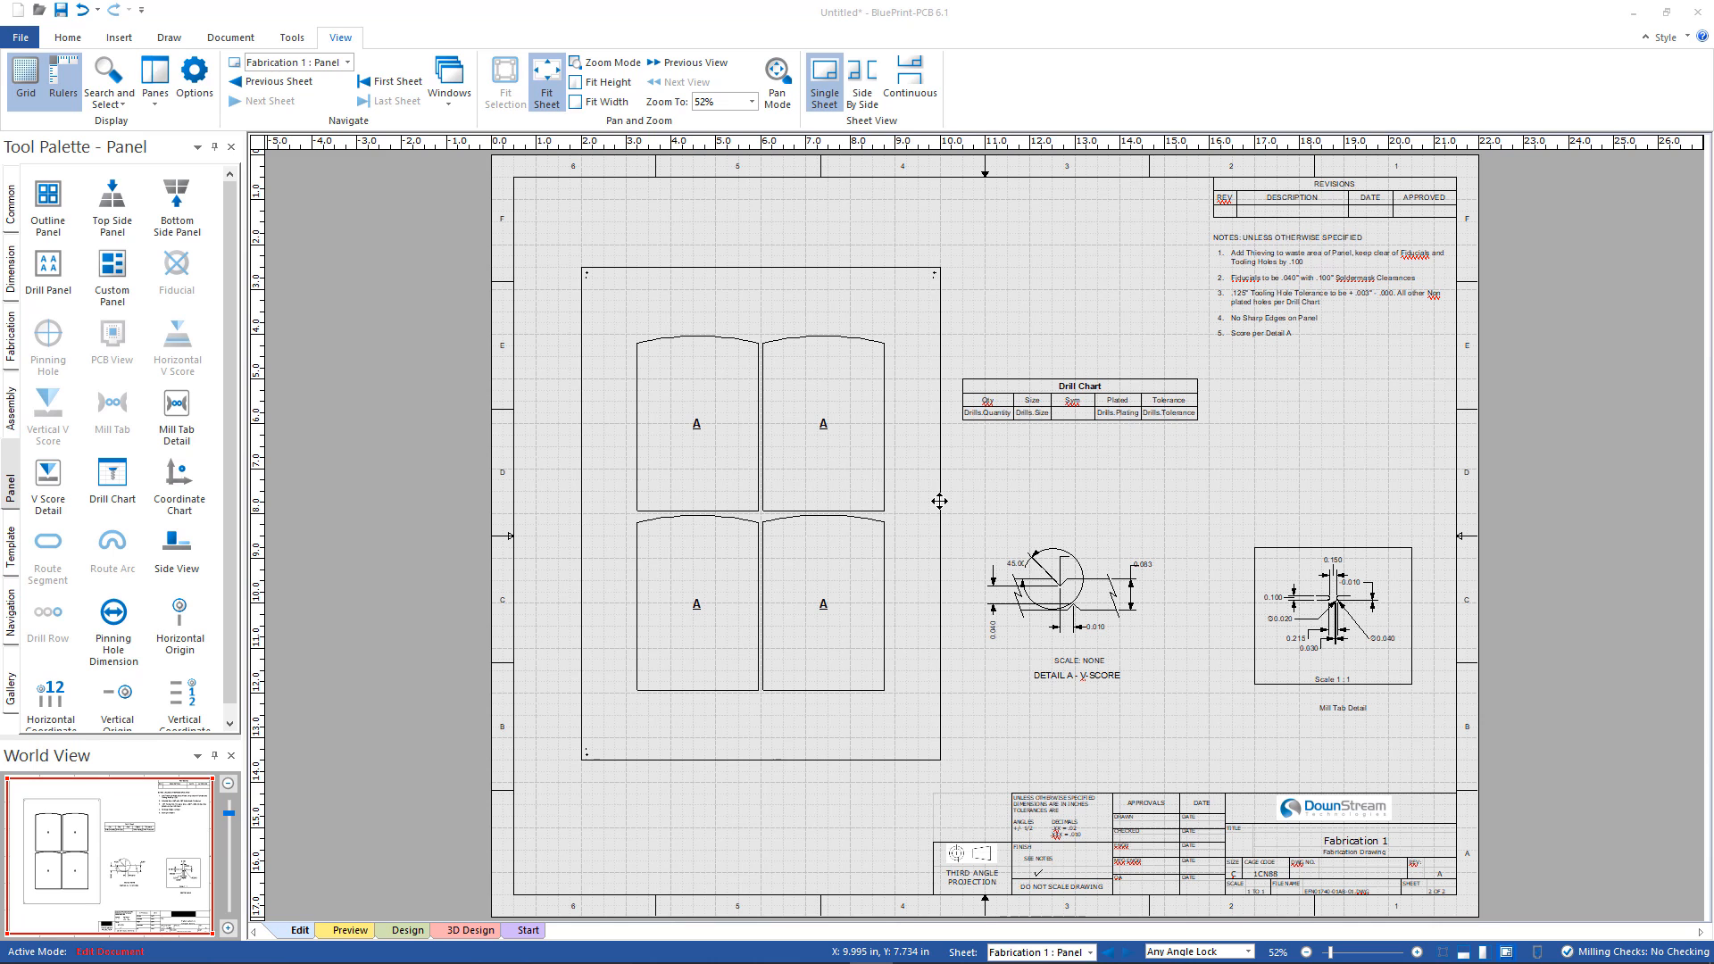
Open the format settings for the panel view and move the dialog clear of the panel drawing.
click(939, 500)
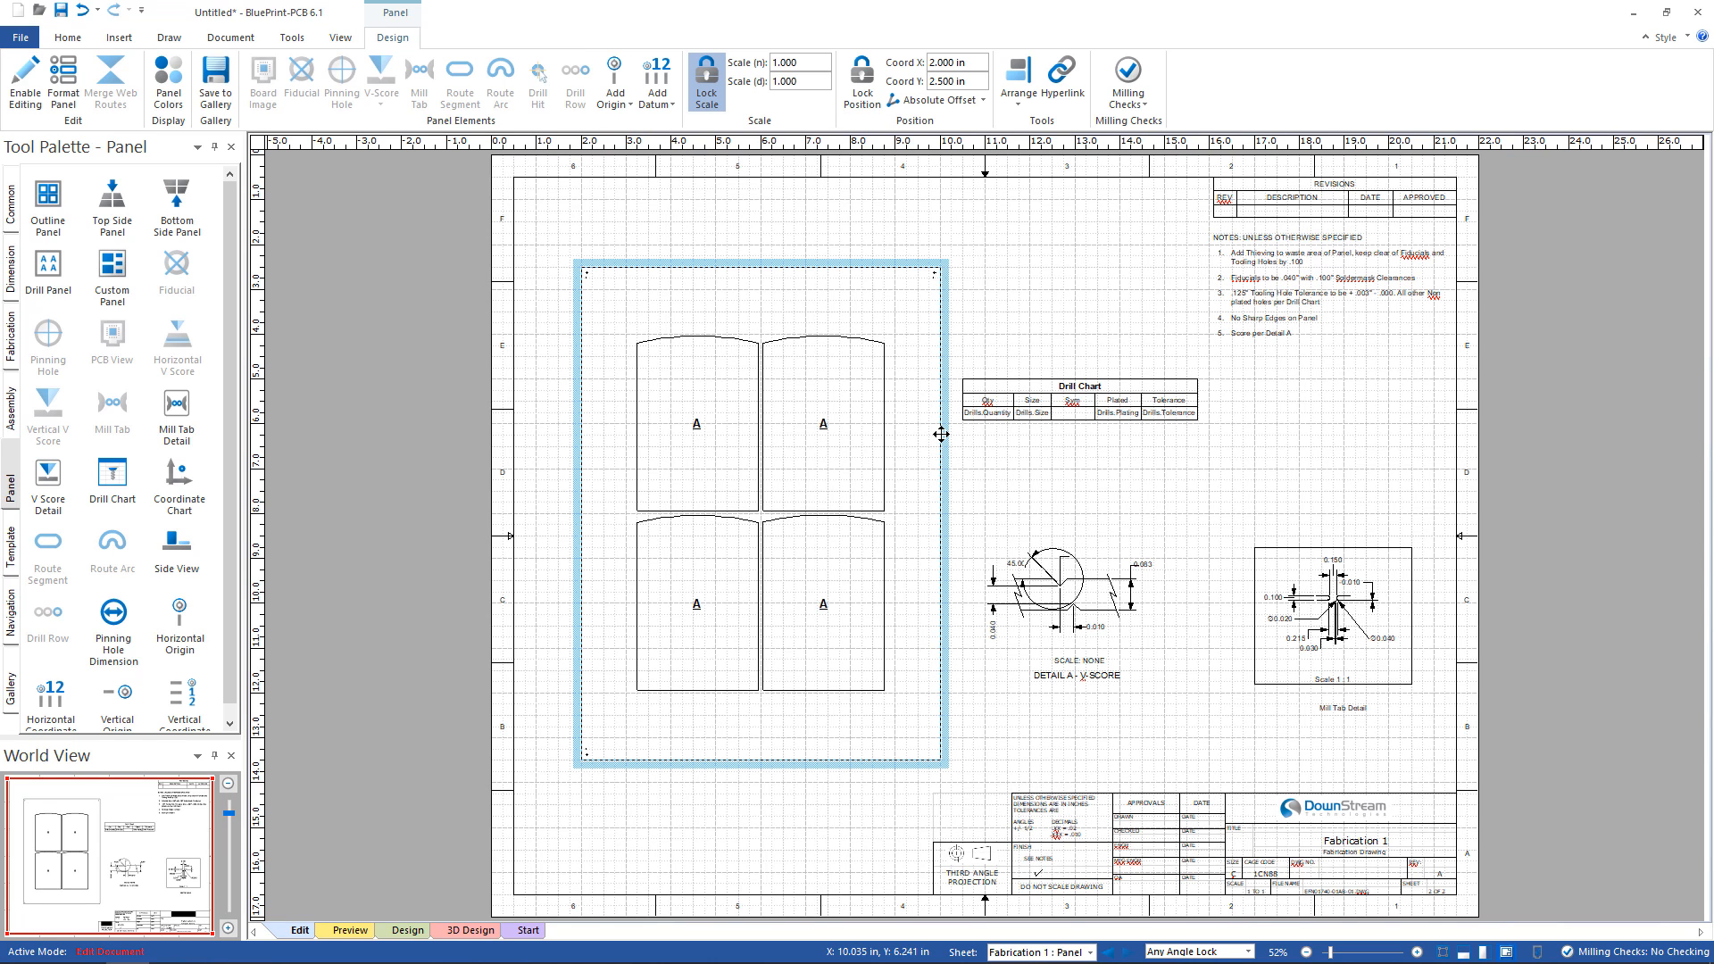
right_click(941, 434)
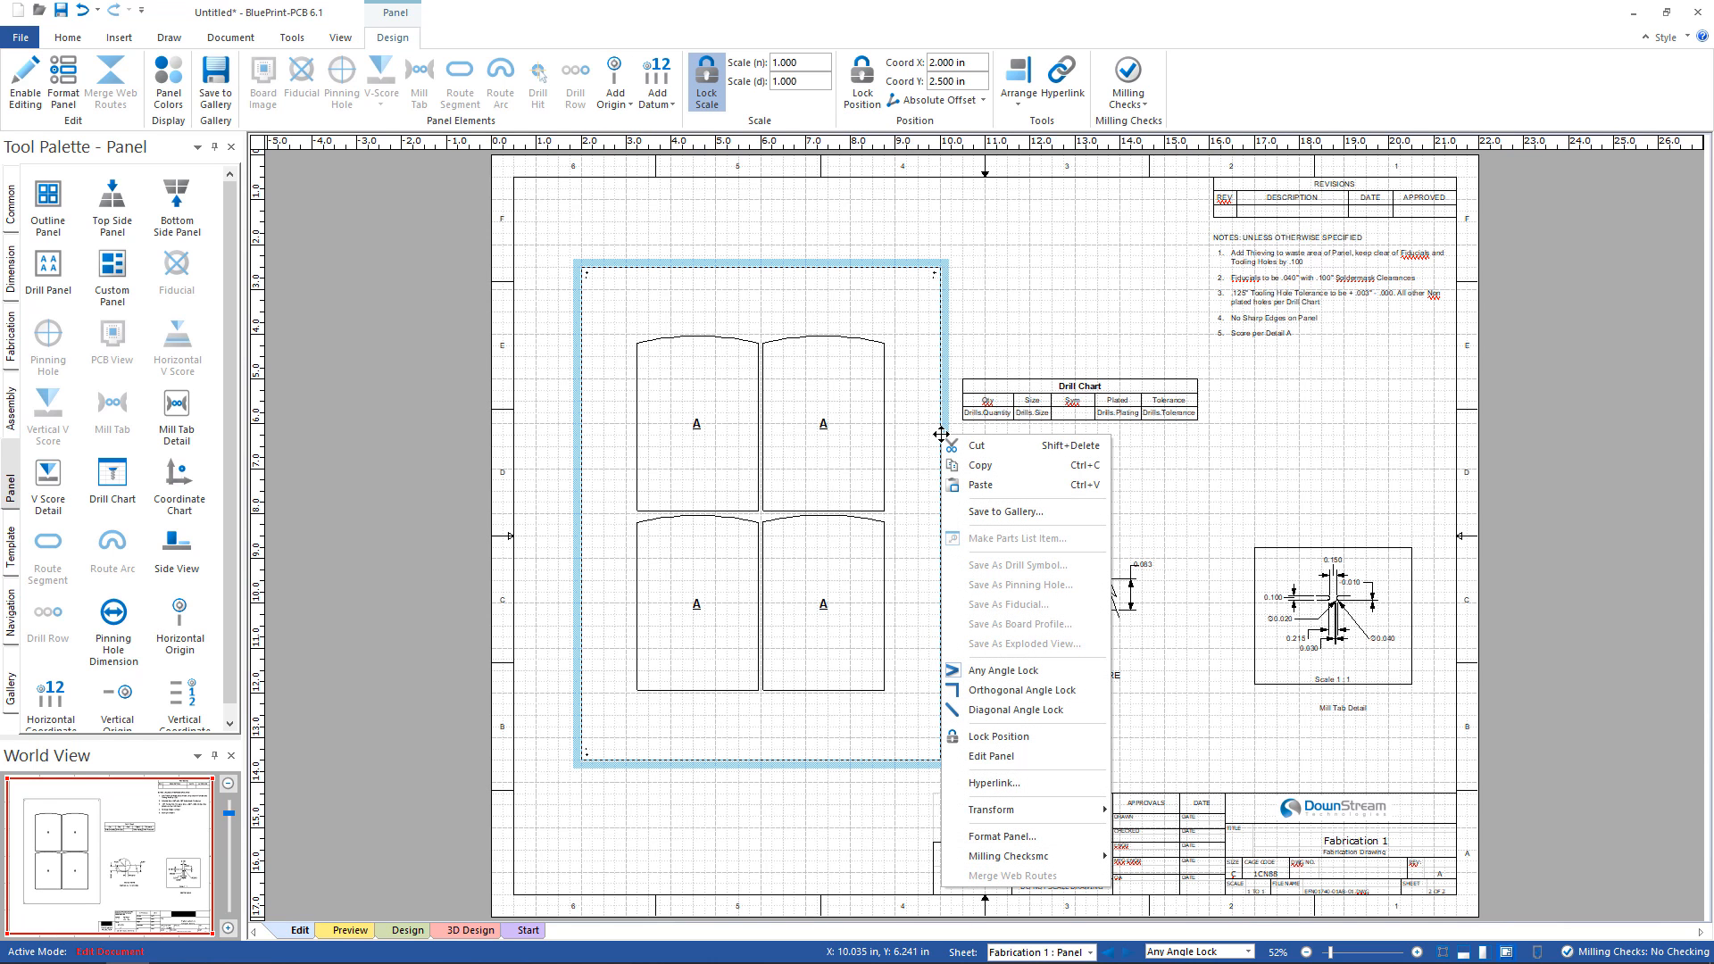
click(1032, 839)
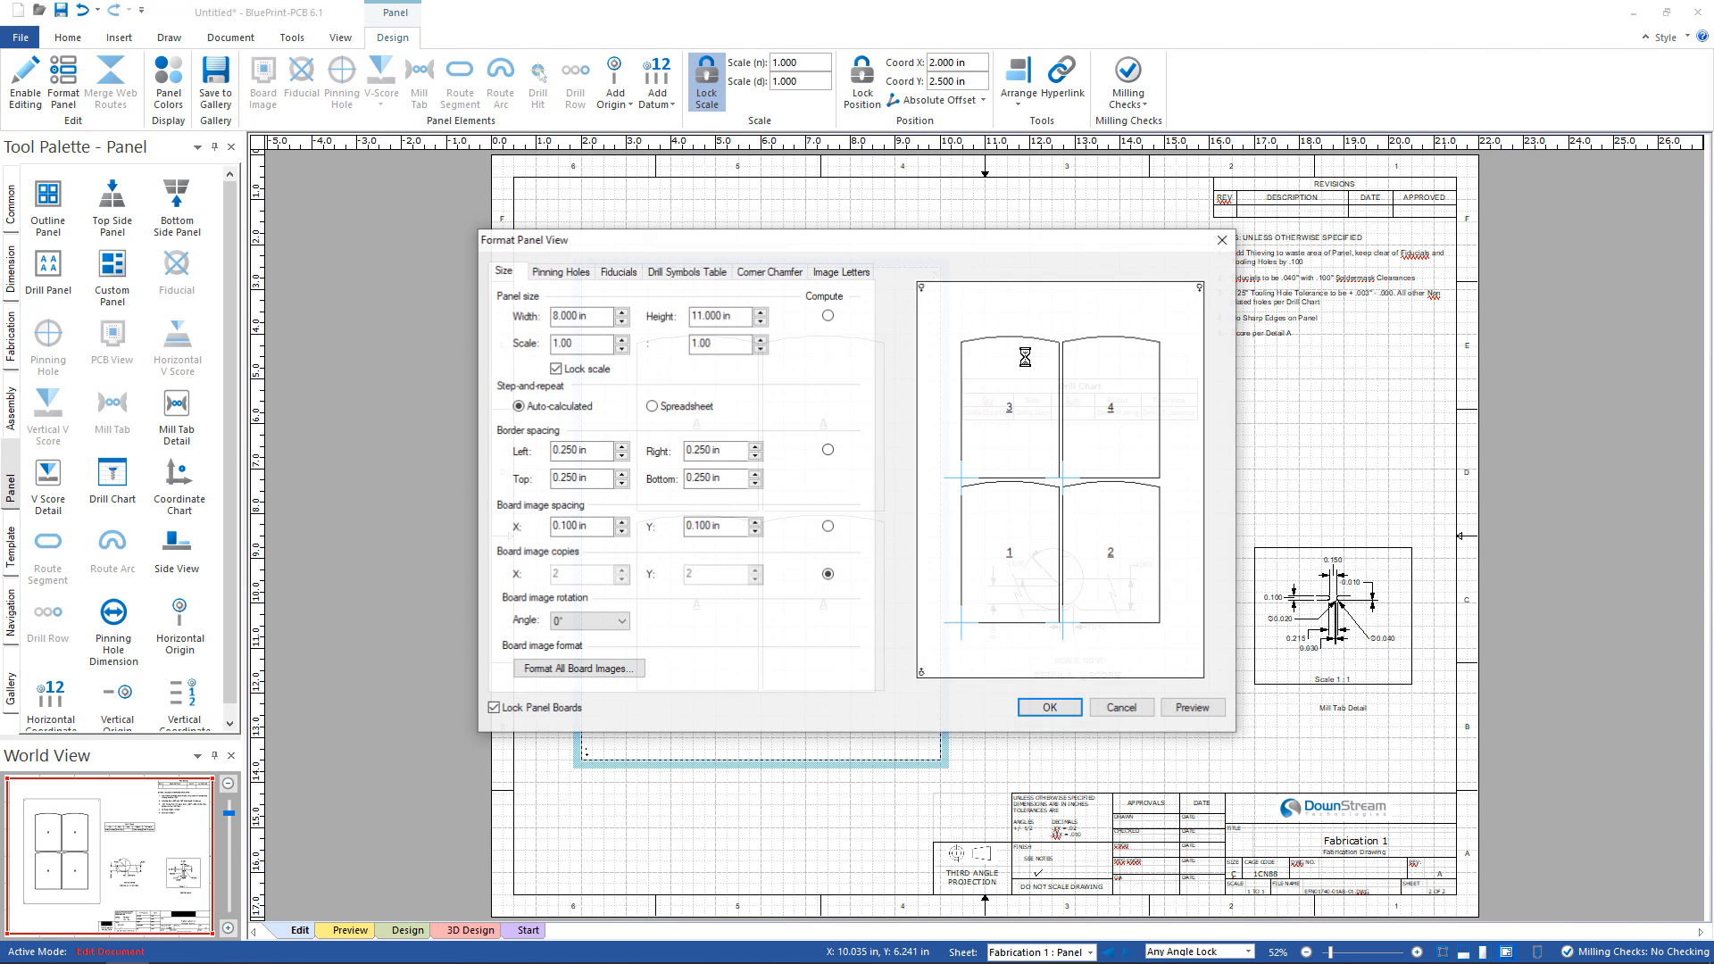
drag(767, 243, 1173, 181)
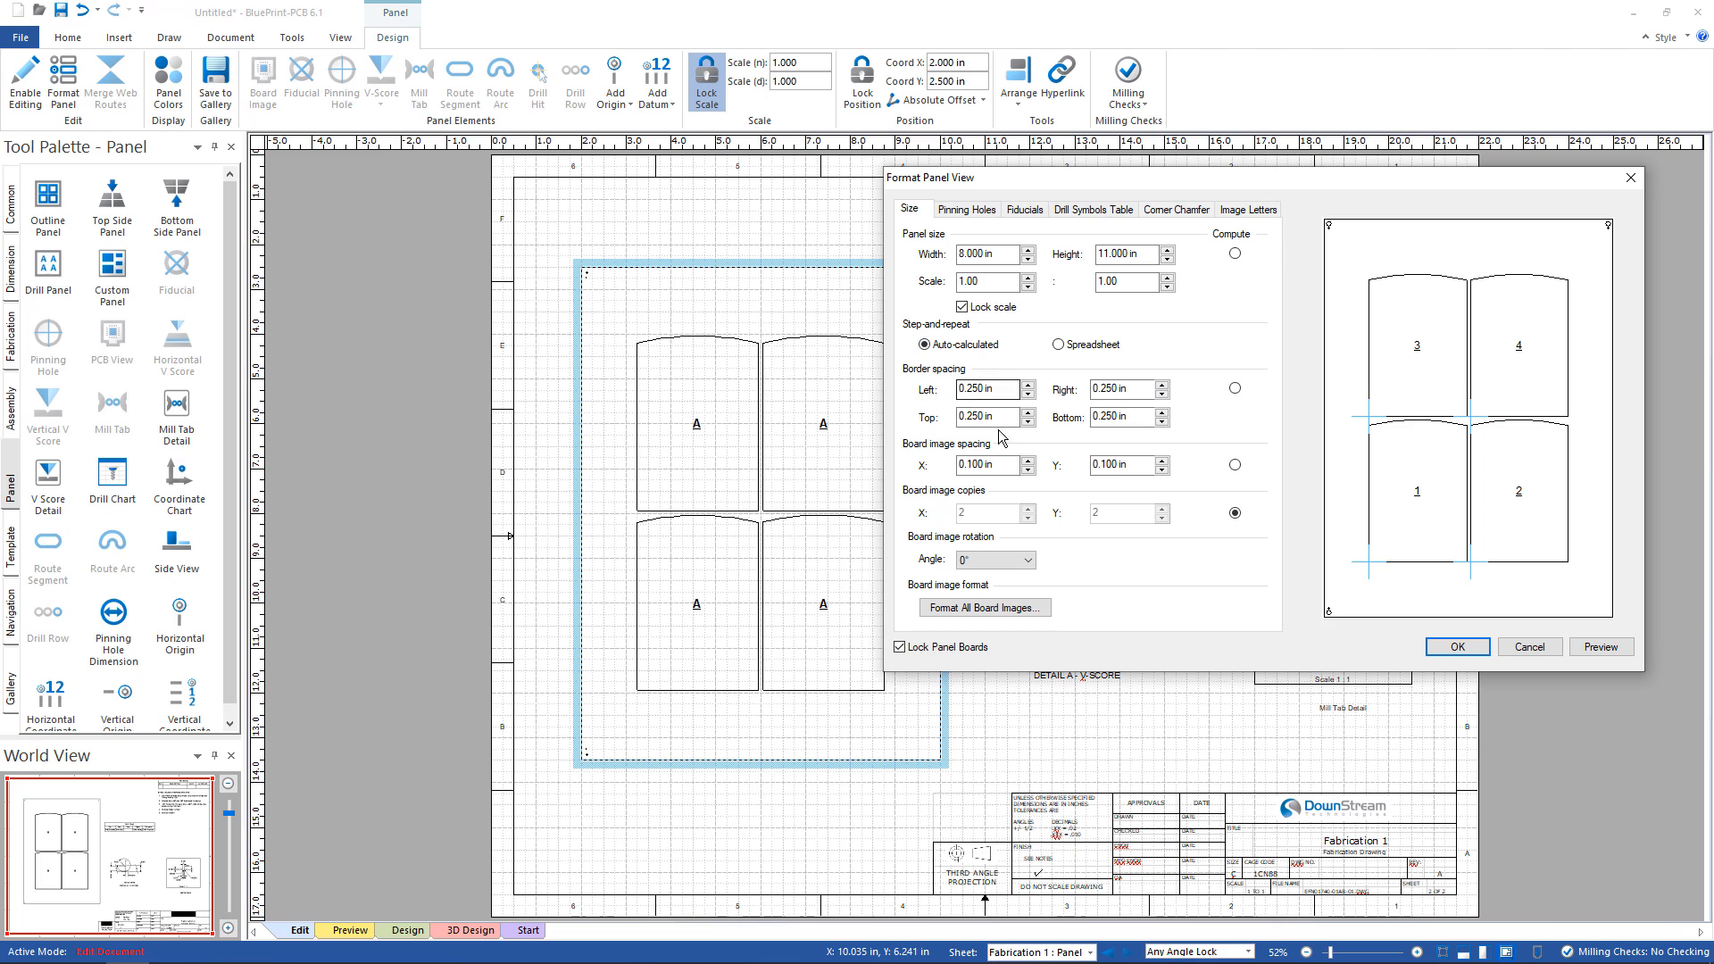
Try a 90° board image rotation and return the rotation angle to 0°.
click(1013, 463)
click(1028, 560)
click(1009, 585)
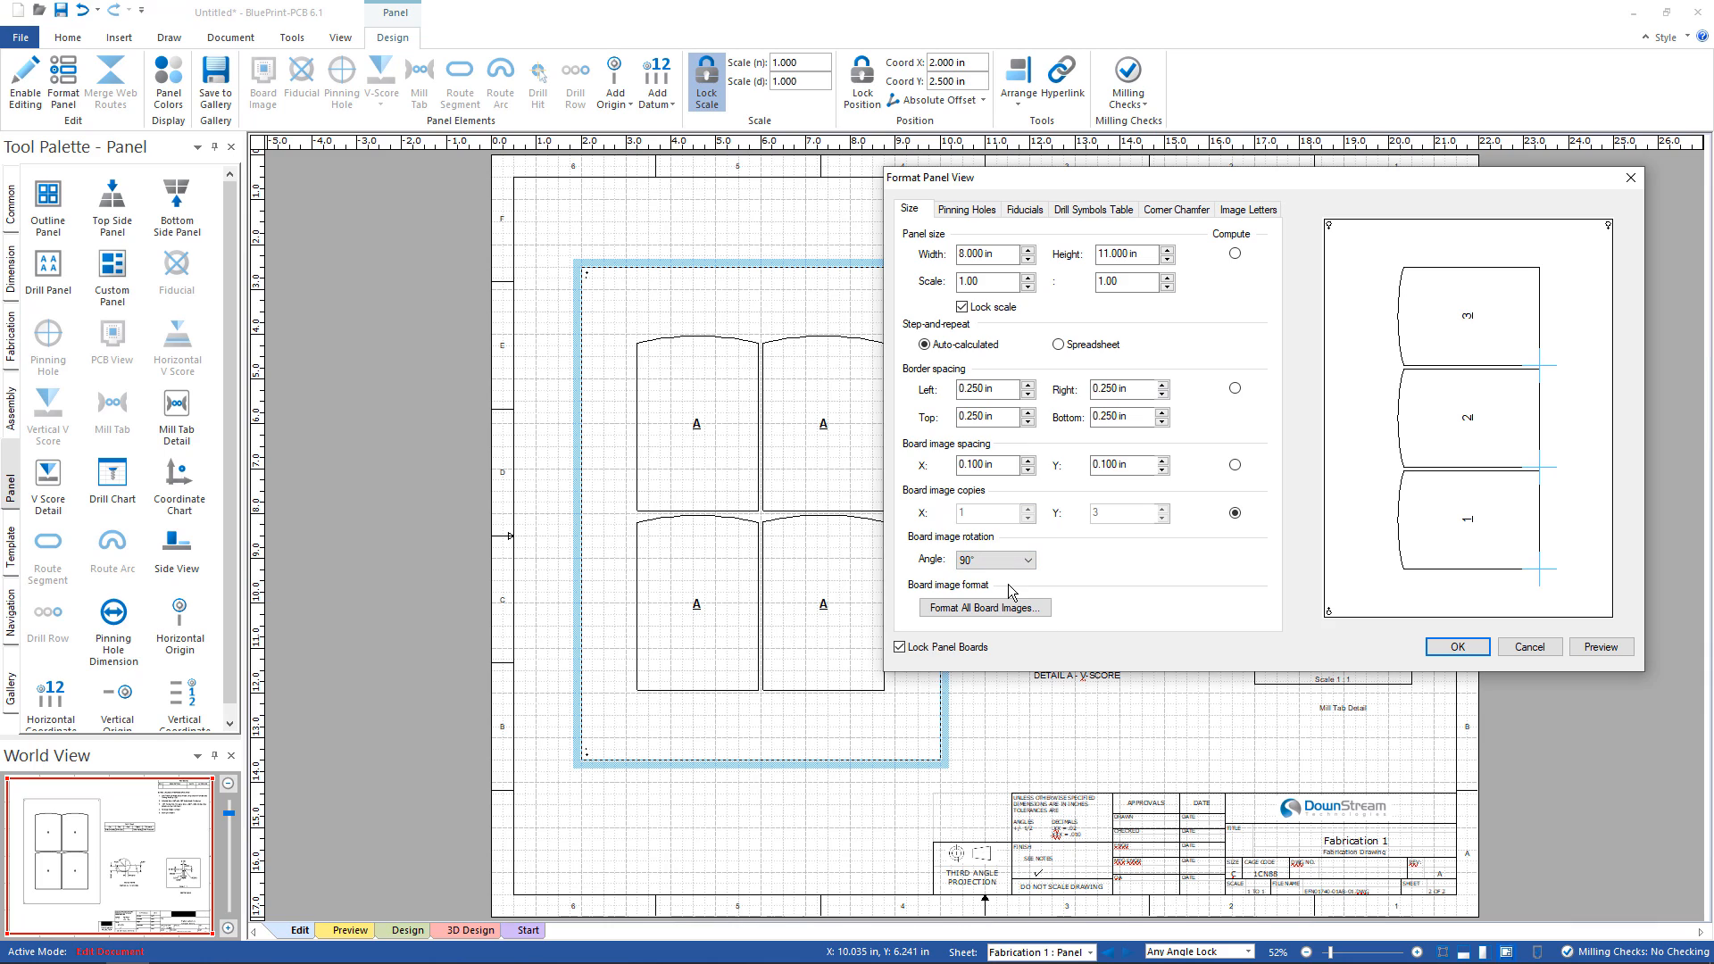
click(1027, 561)
click(995, 574)
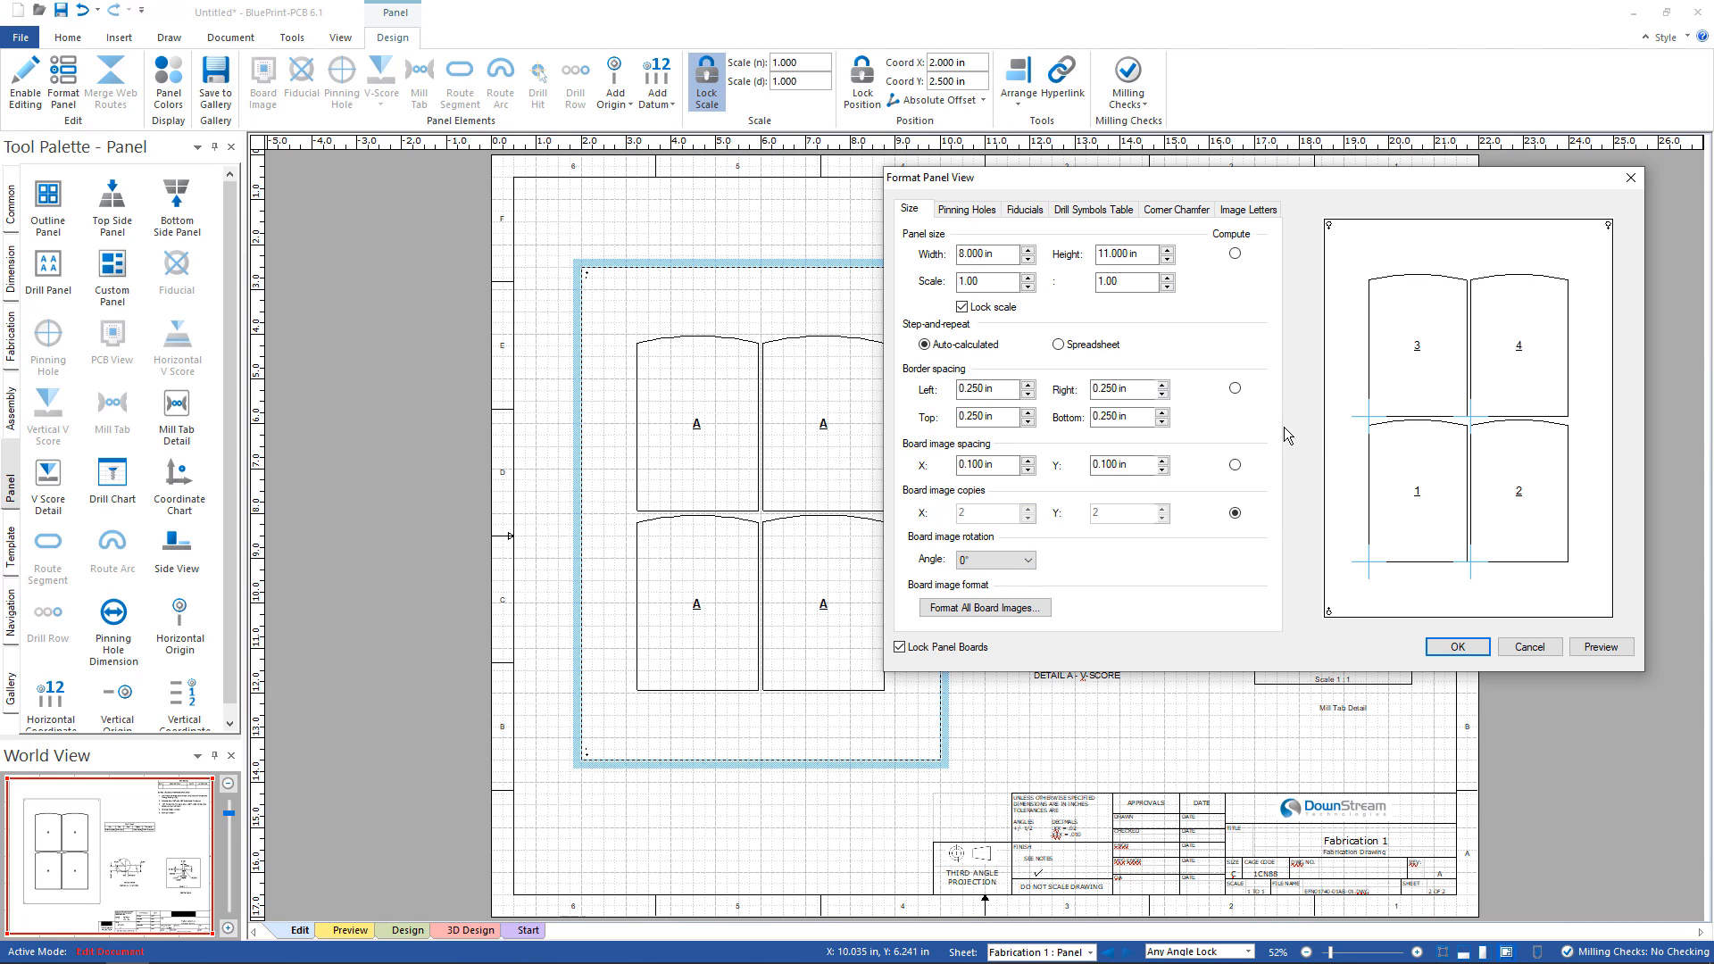
Have the panel size computed and switch step-and-repeat to Spreadsheet with the auto-calculated settings kept.
click(1235, 255)
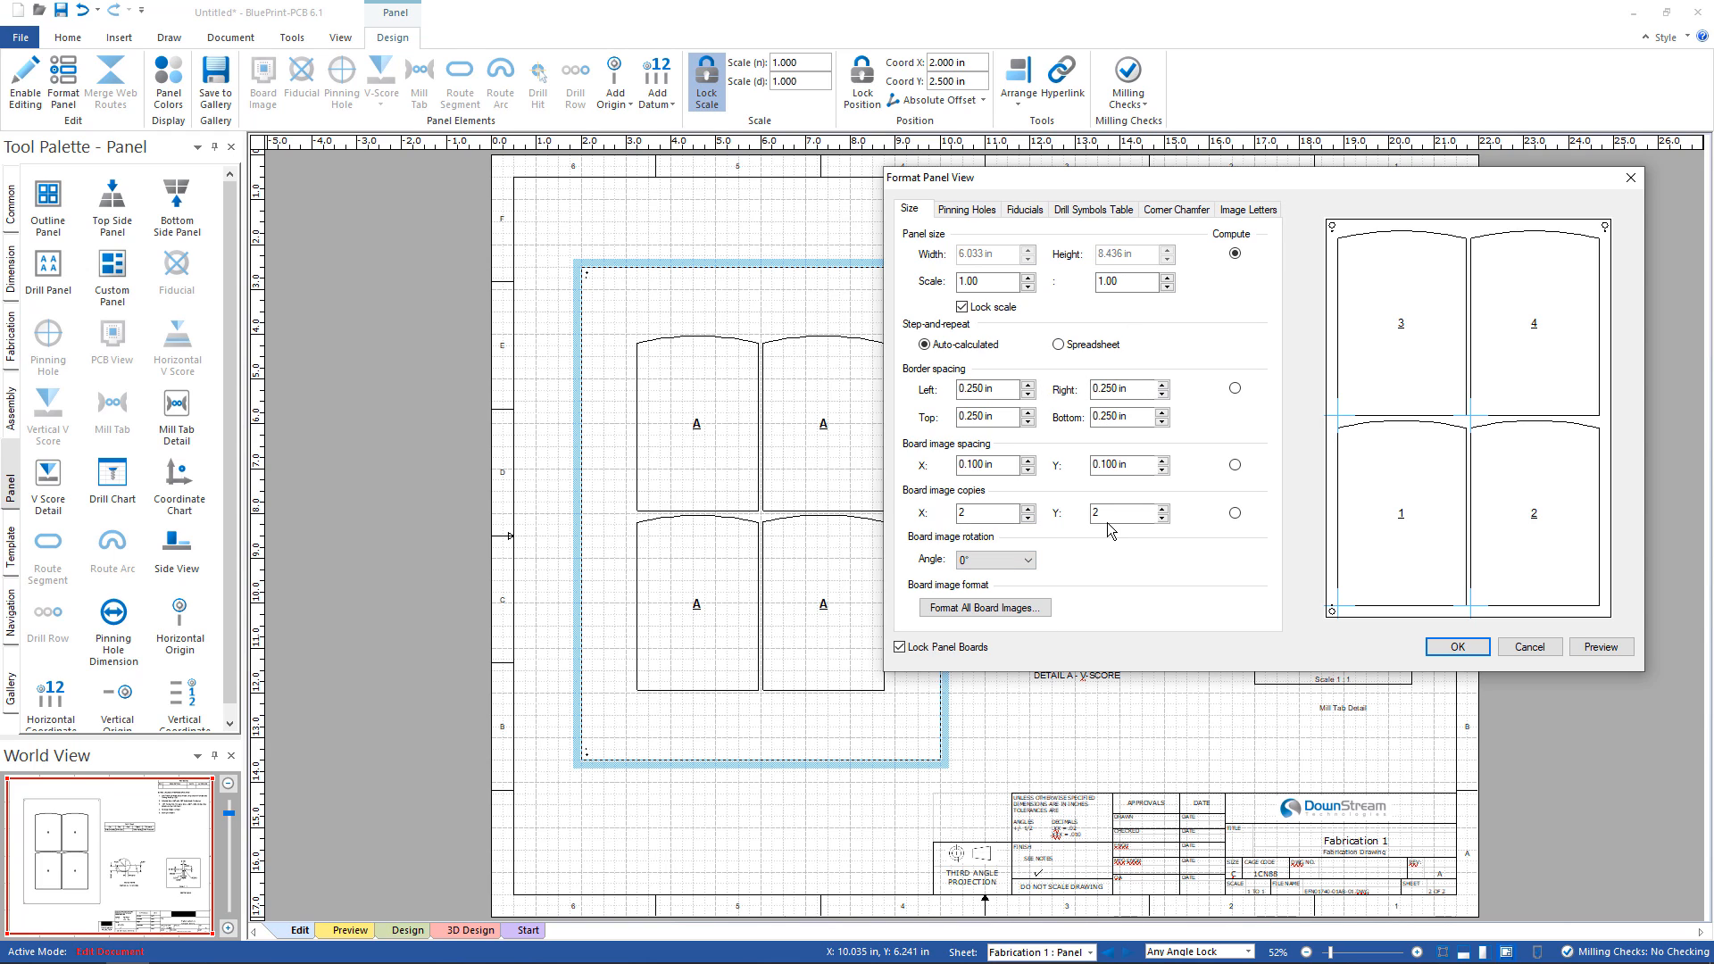
click(1059, 345)
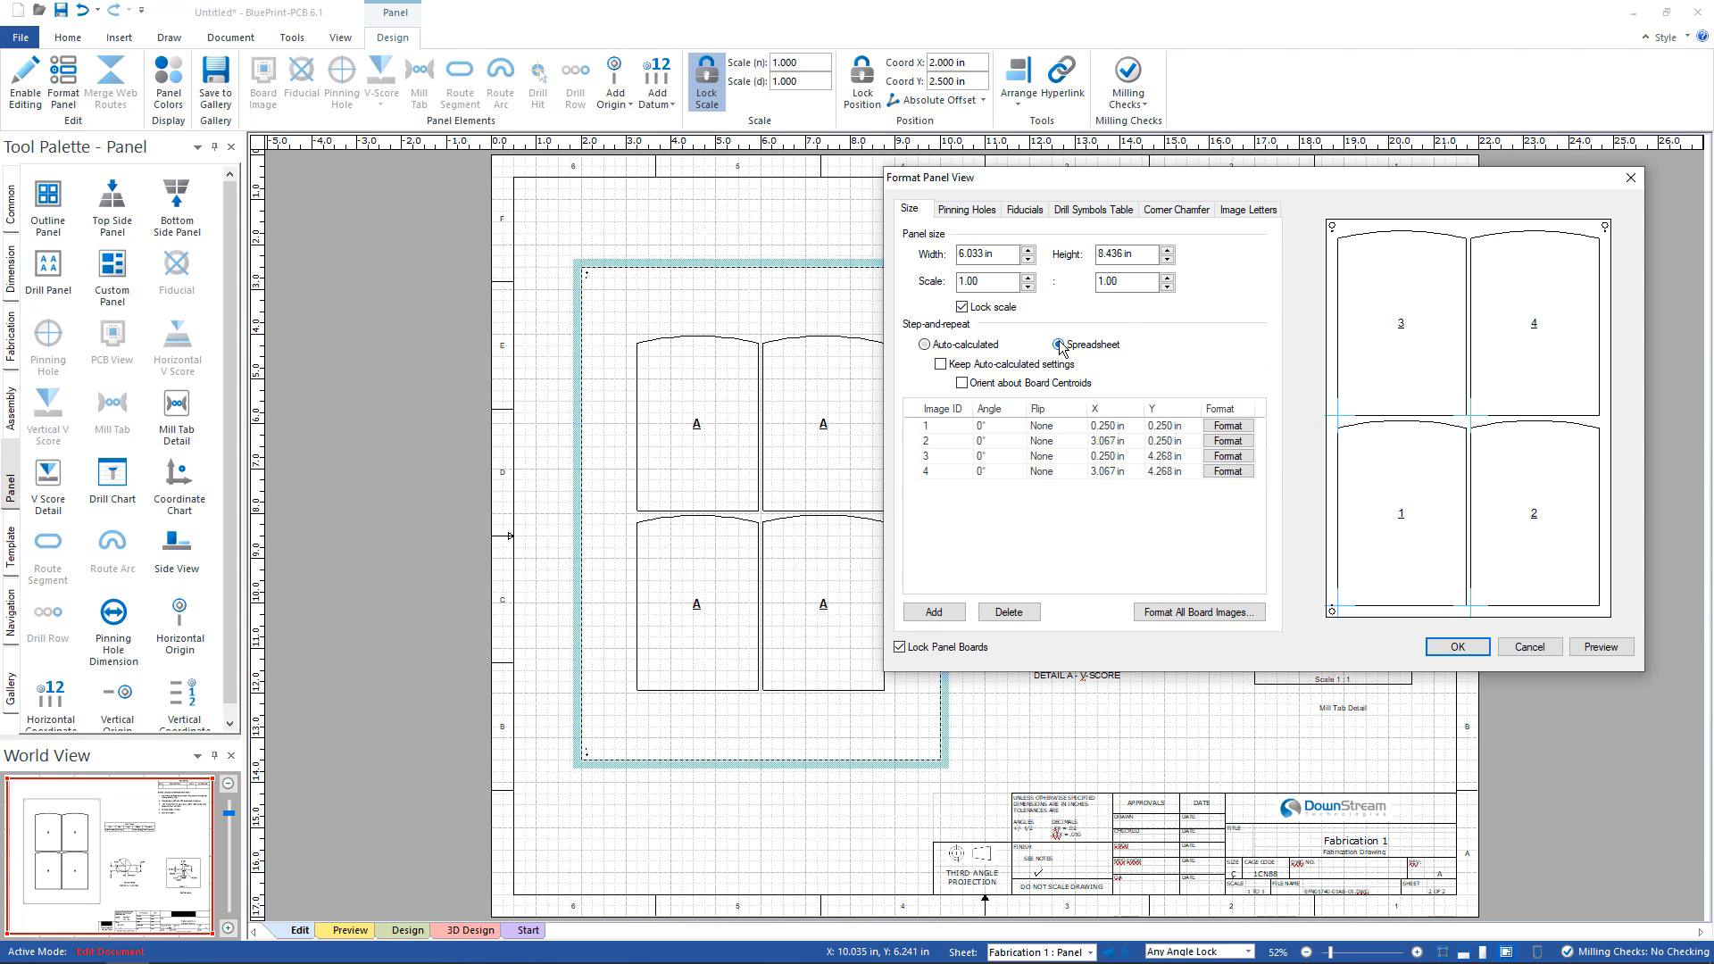
click(941, 364)
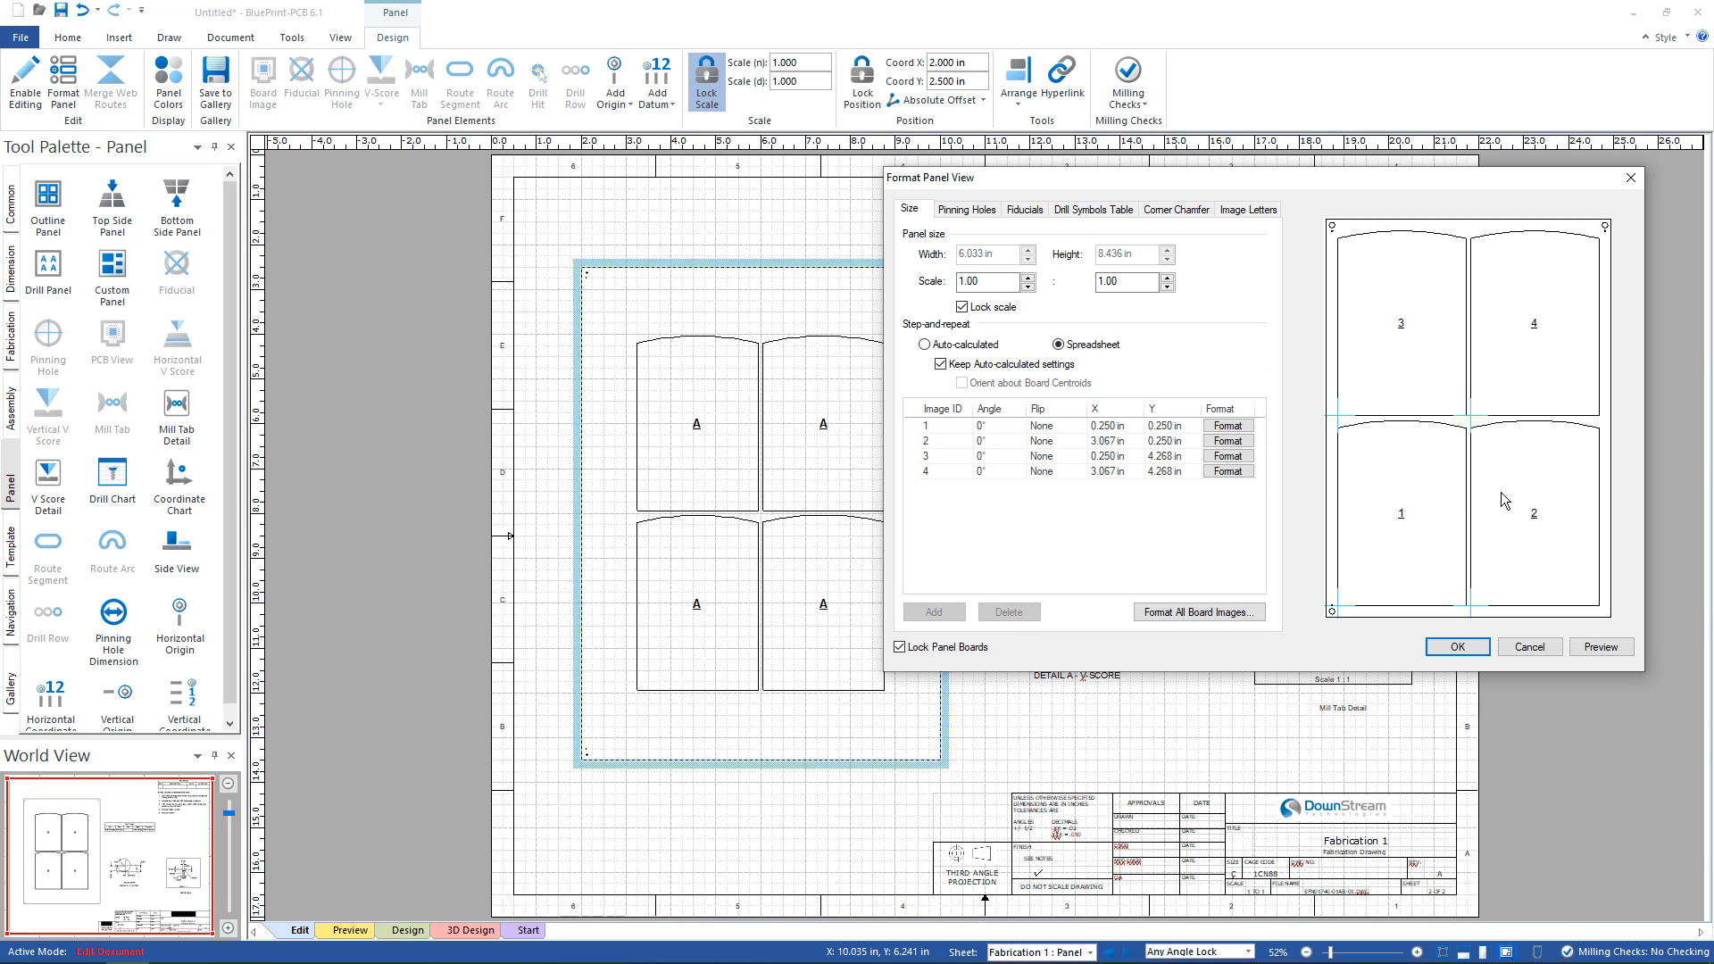
Set the angle of board images 1 and 2 to 180° in the step-and-repeat spreadsheet.
click(1017, 426)
click(1021, 425)
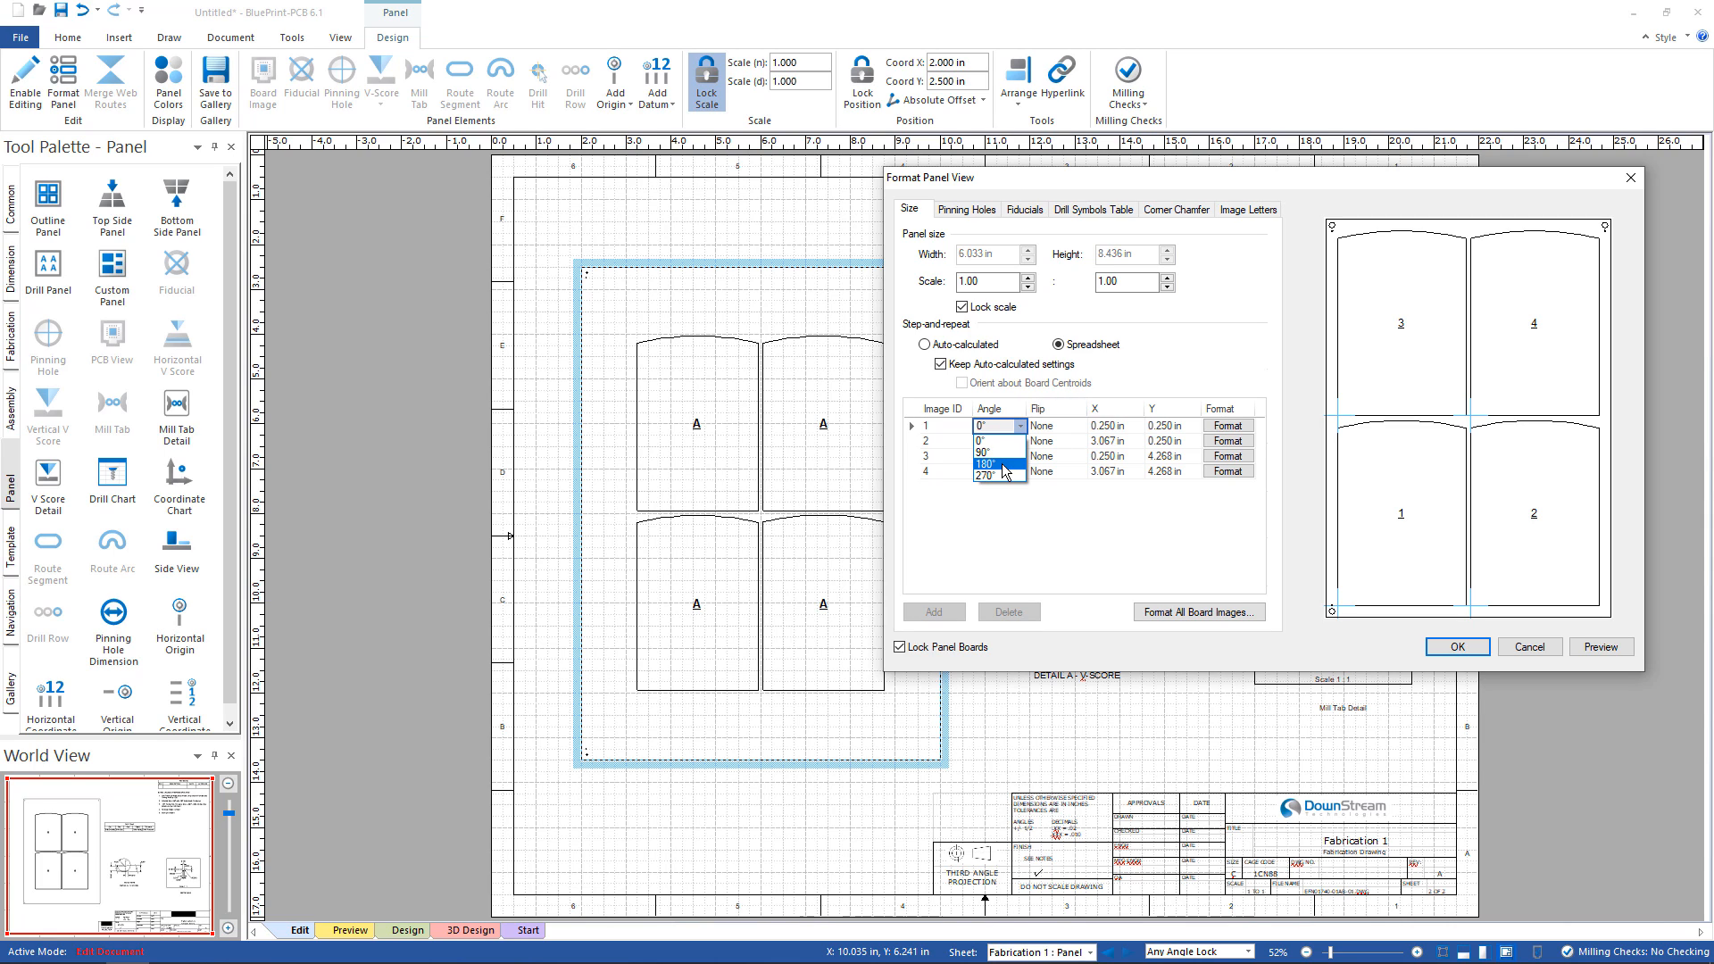
click(1002, 463)
click(998, 441)
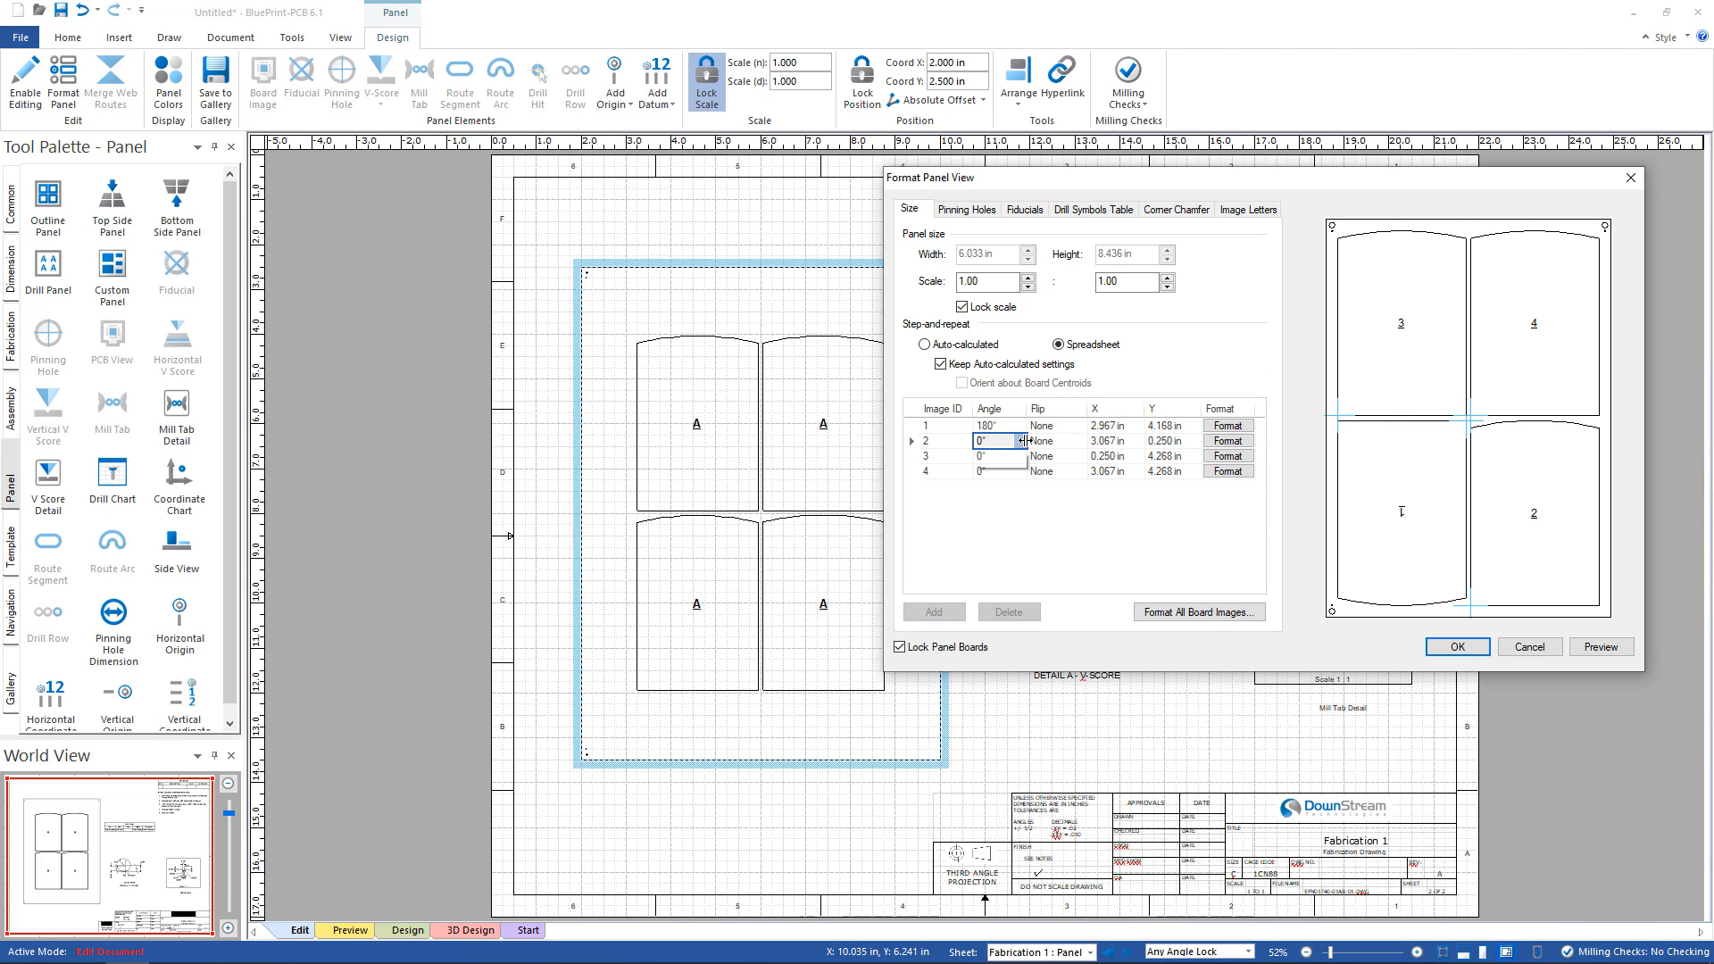
click(1019, 440)
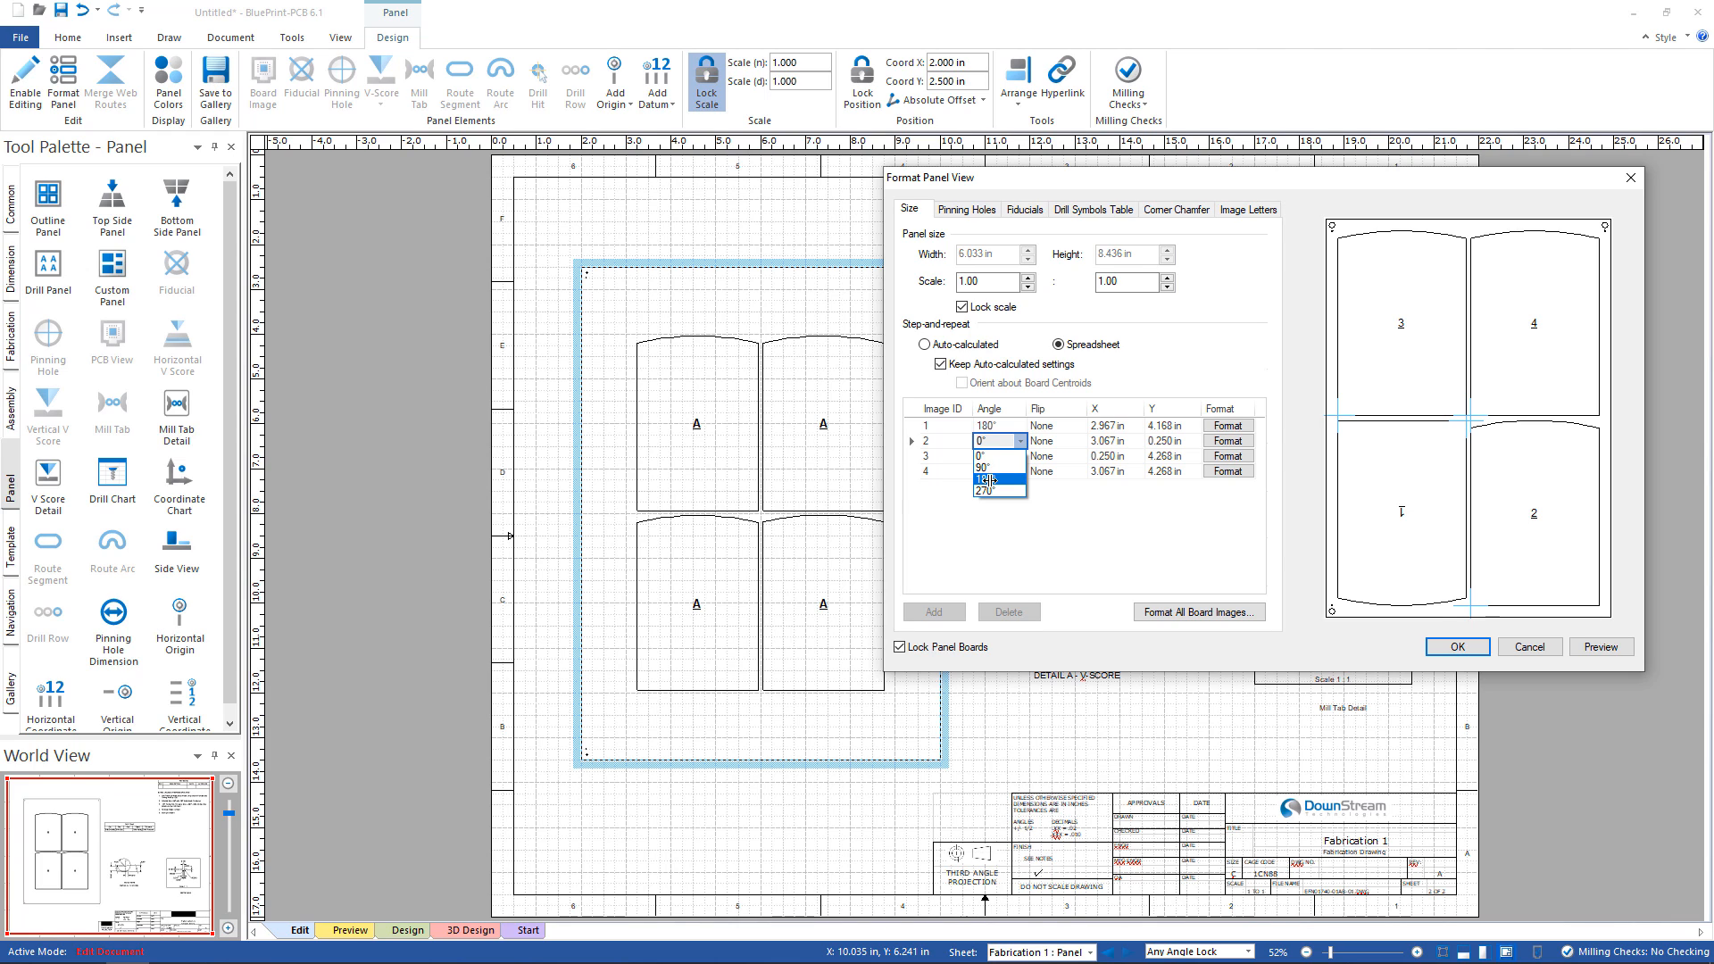
click(985, 479)
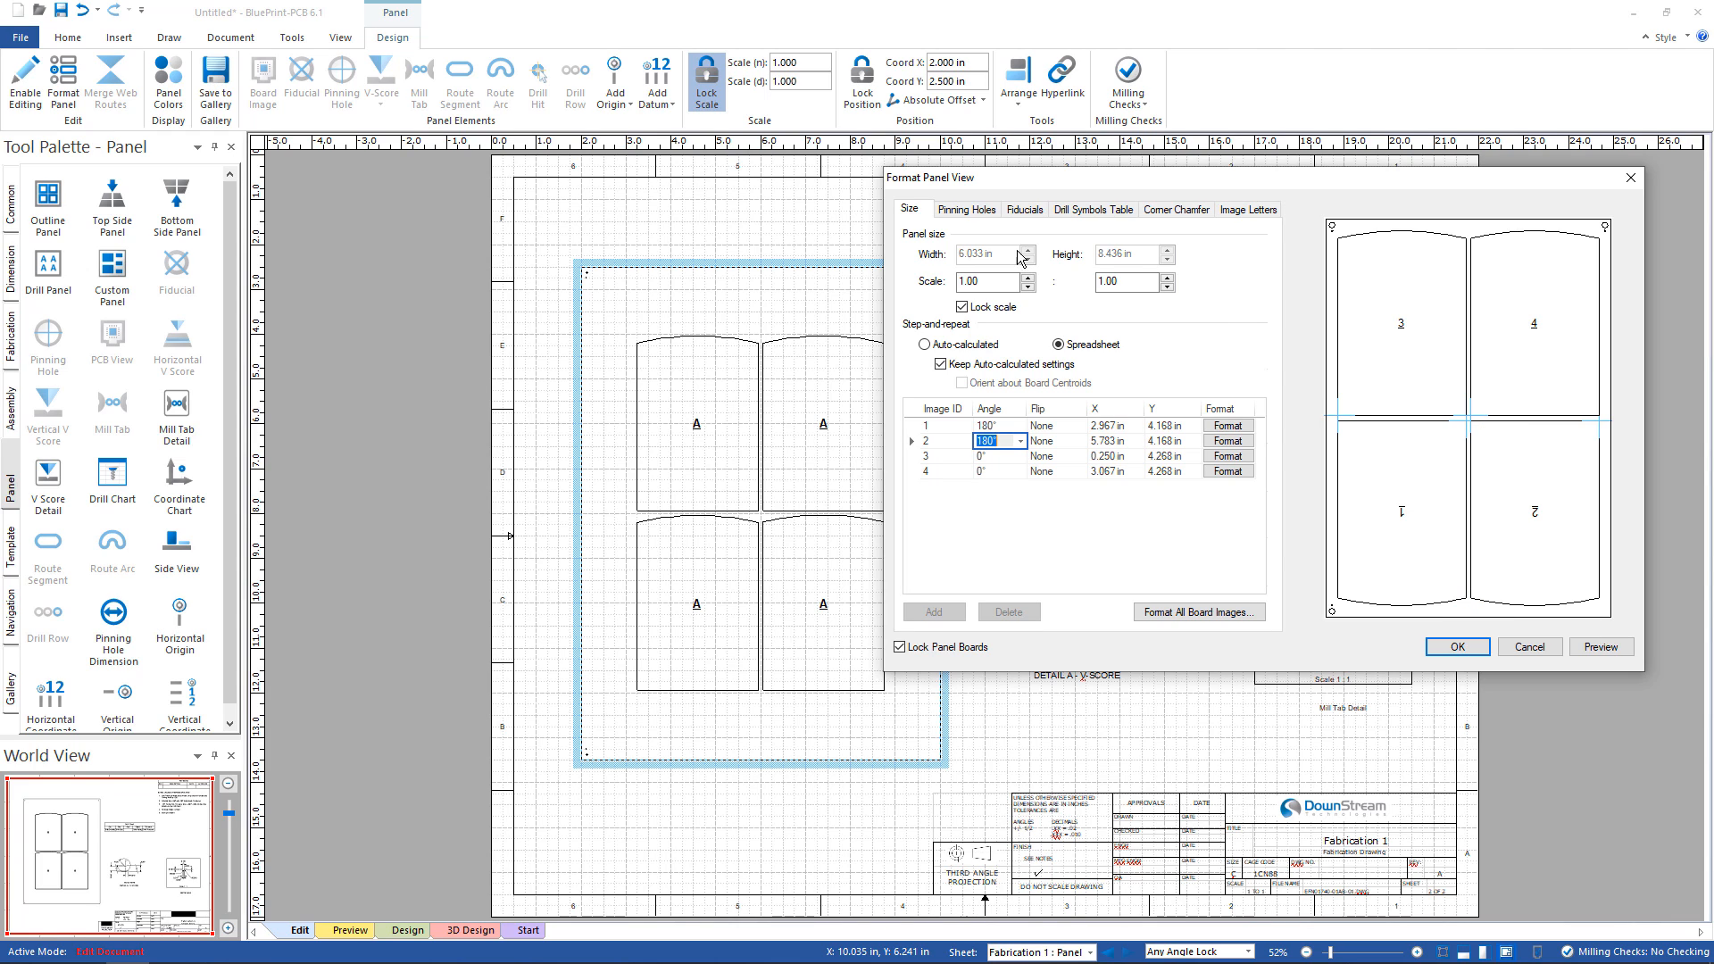
Review the panel's pinning hole, fiducial, corner chamfer and image letter settings.
click(966, 210)
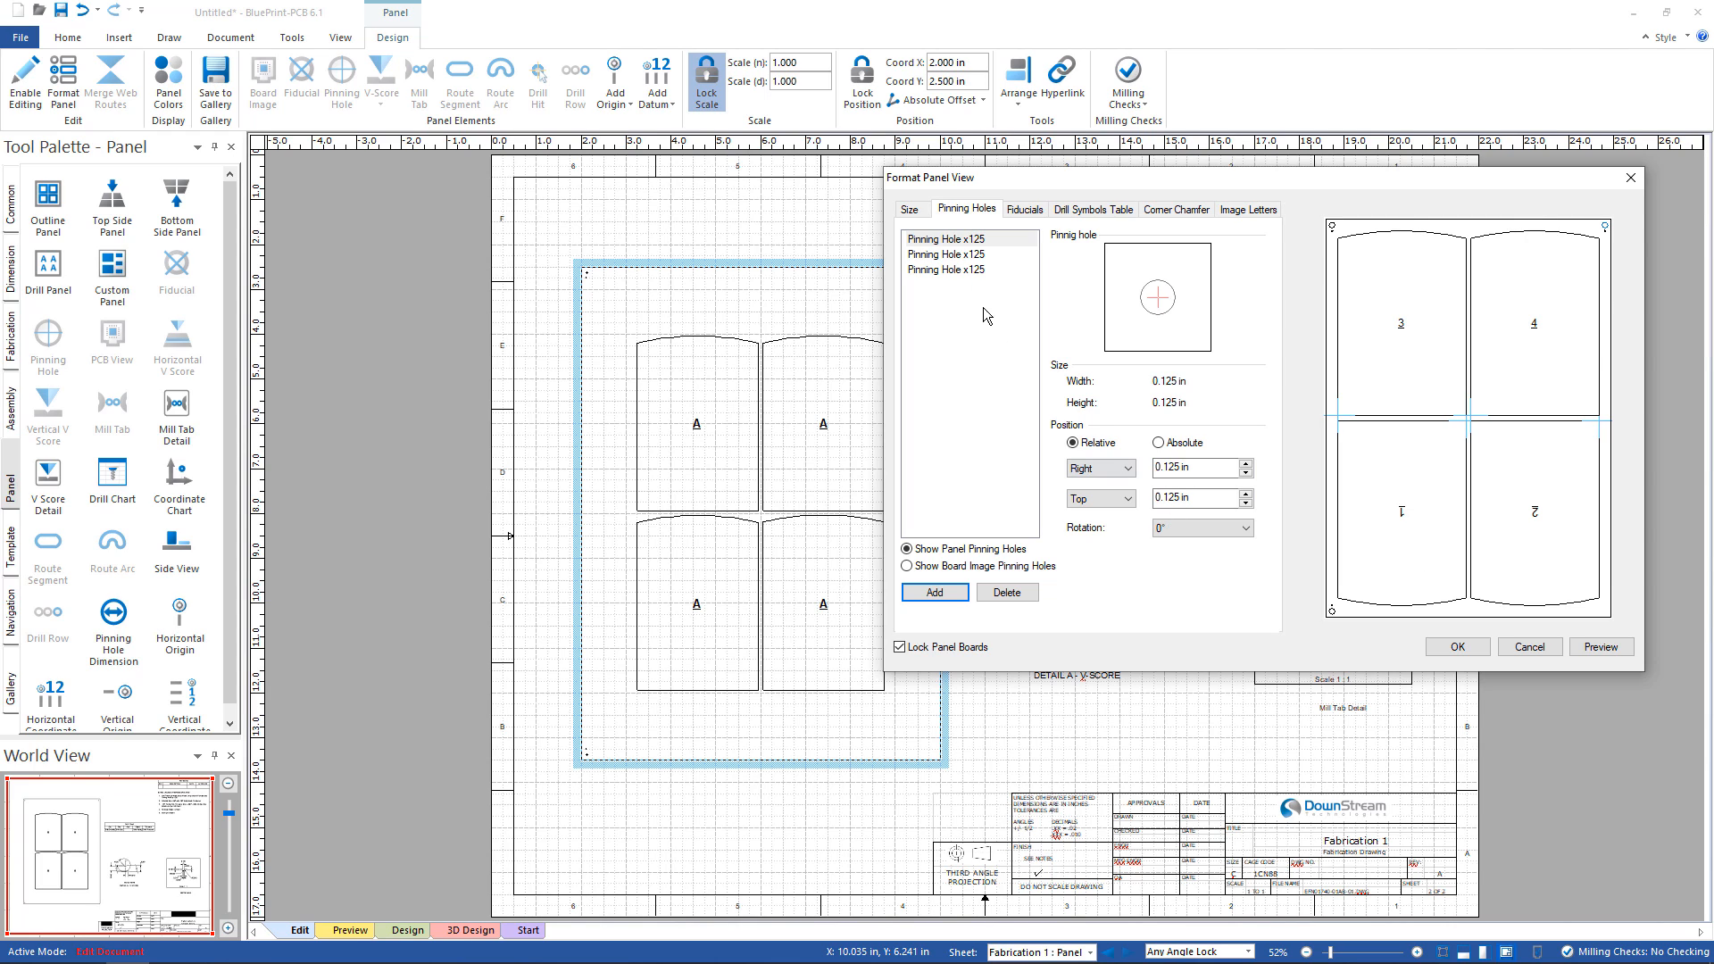
click(1025, 211)
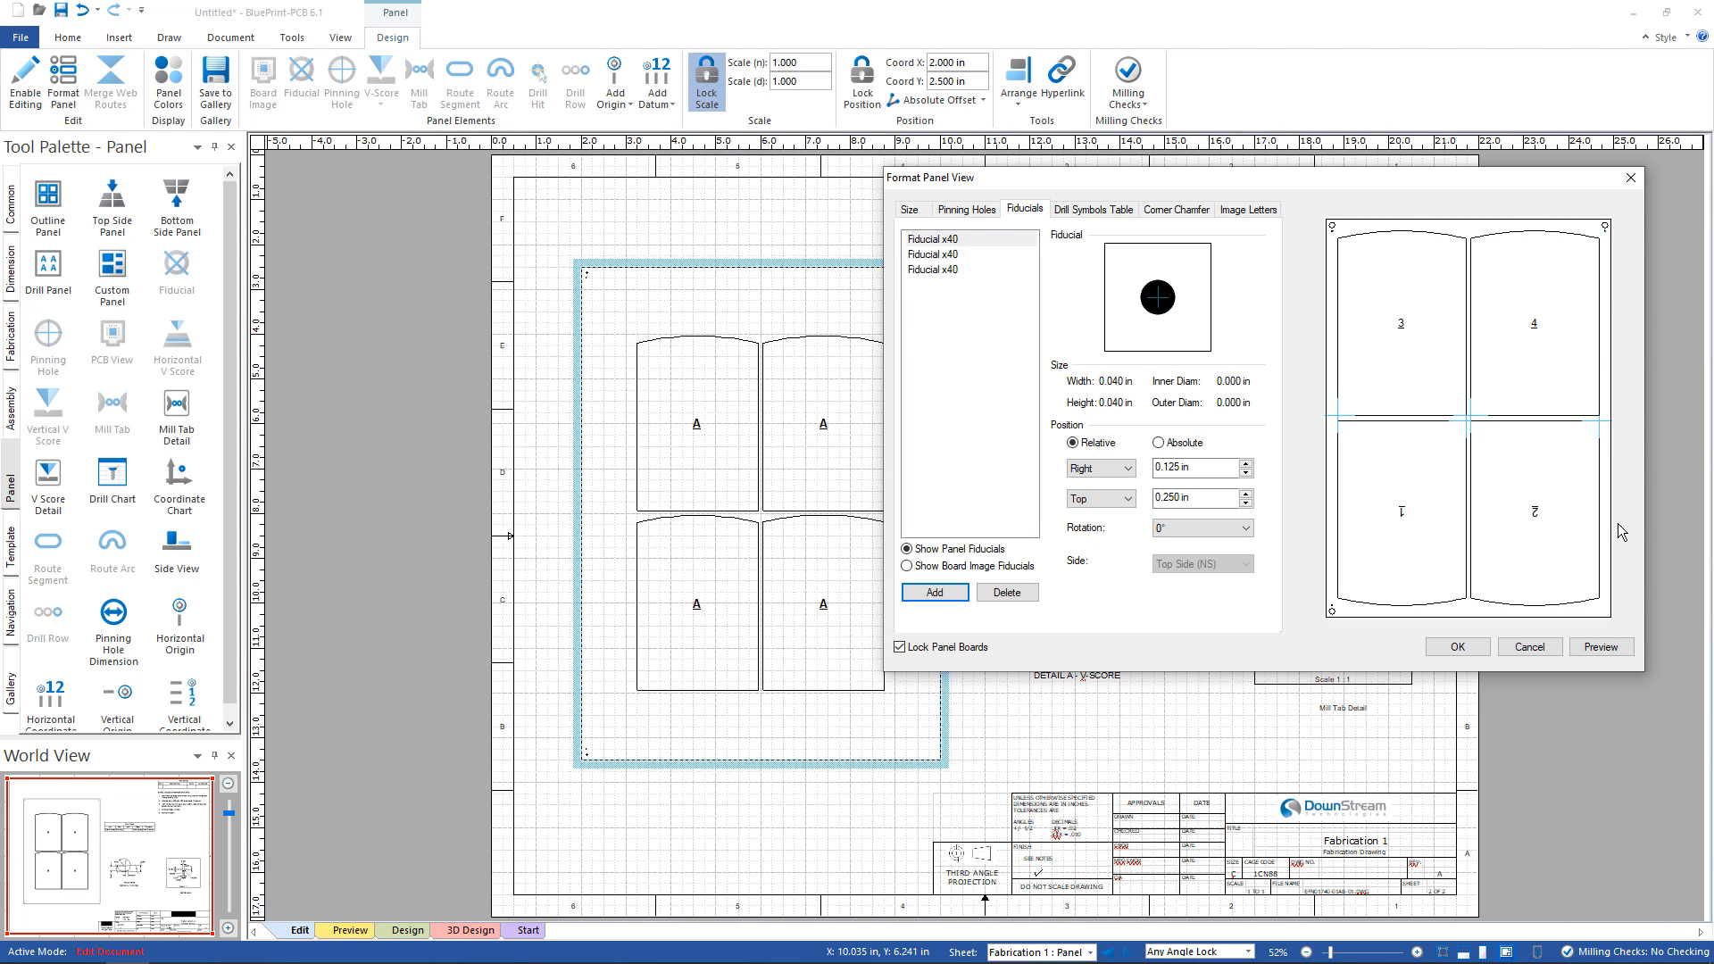
click(1194, 211)
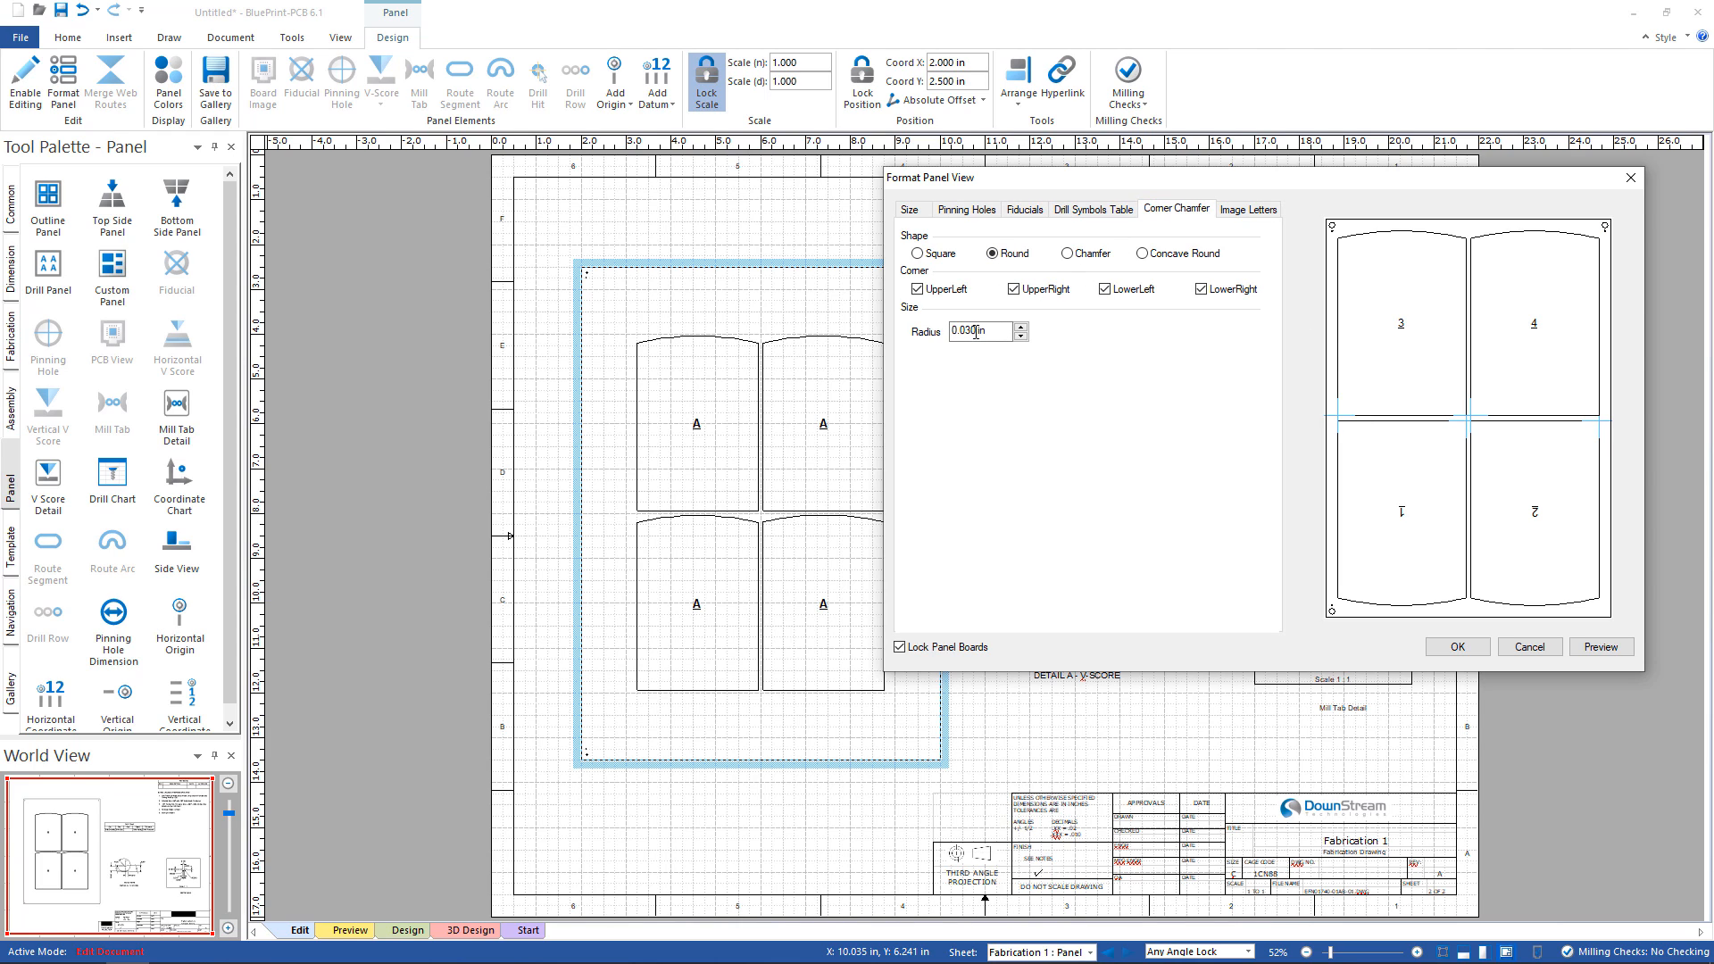
click(1247, 214)
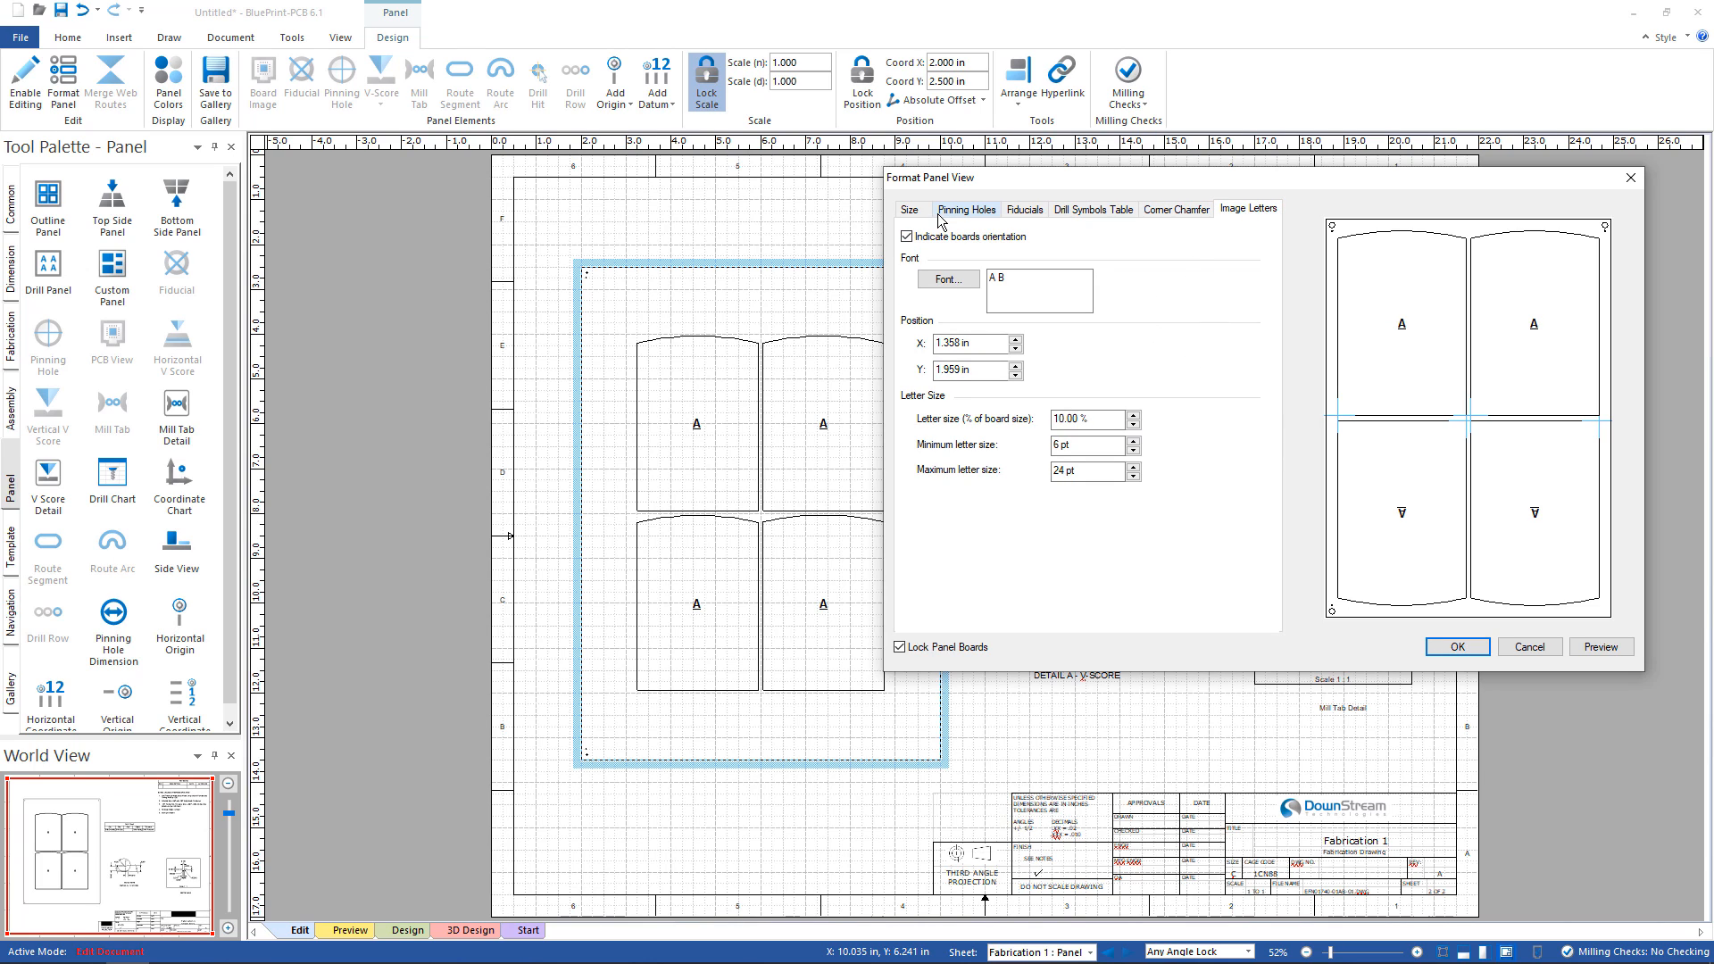
Add a Pinning Hole x125 to the panel and accept the automatic update of the template-based drawing elements.
click(972, 214)
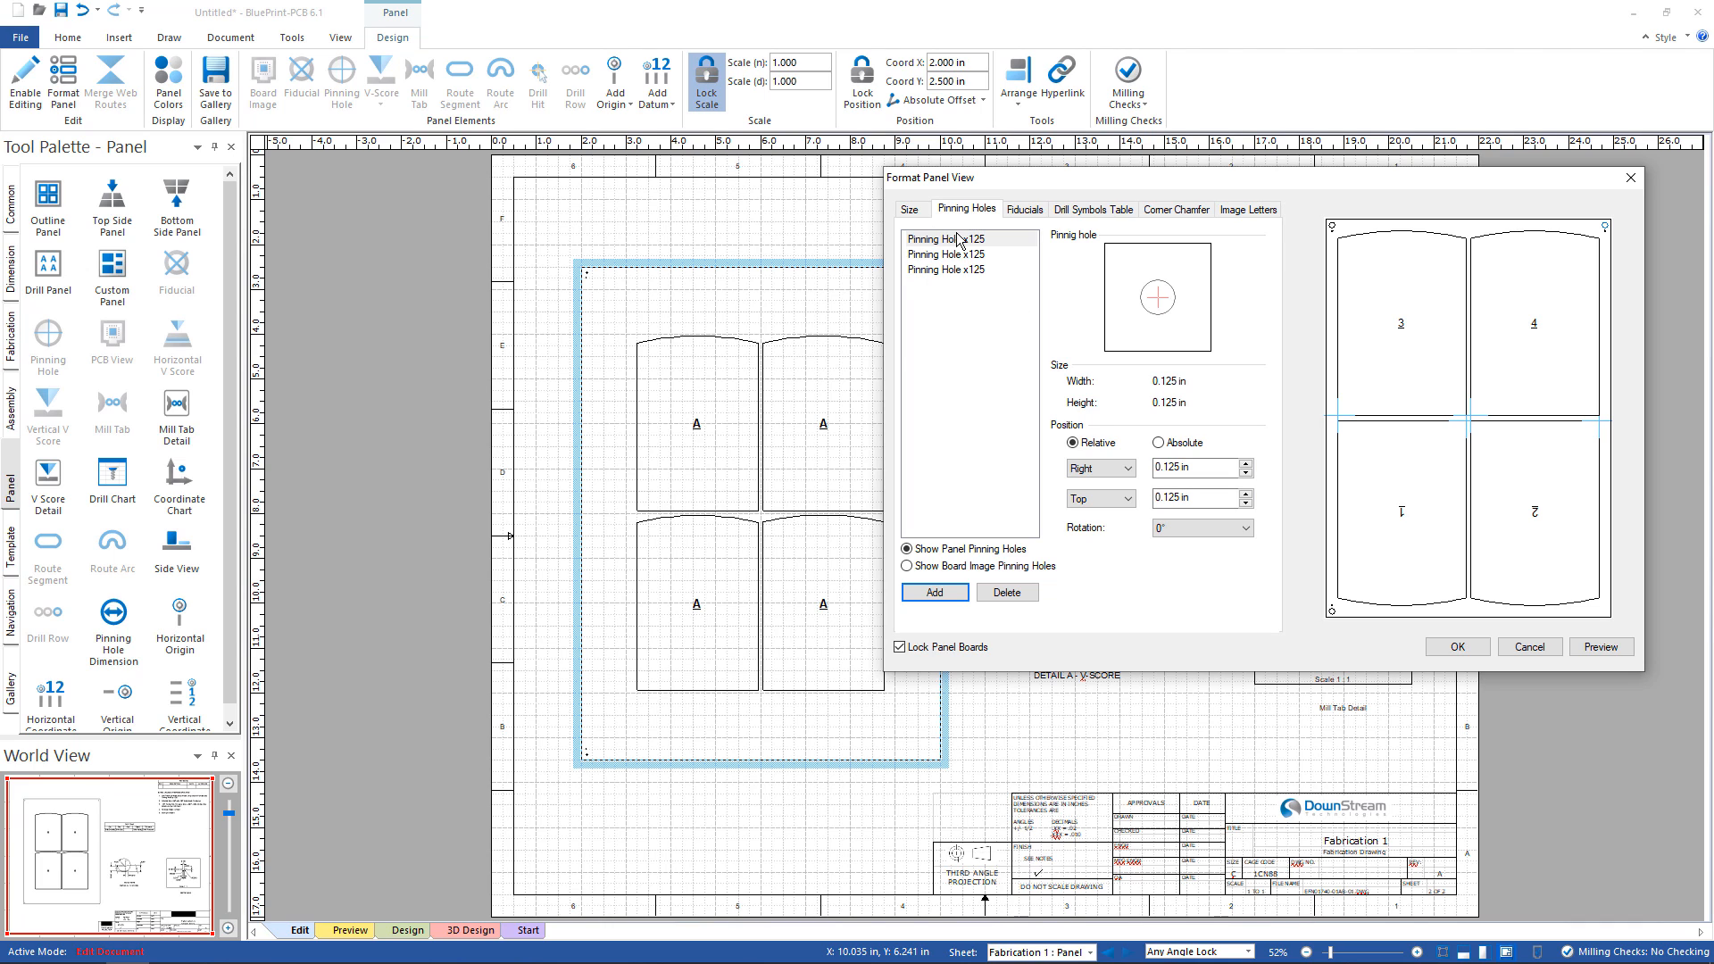
click(935, 593)
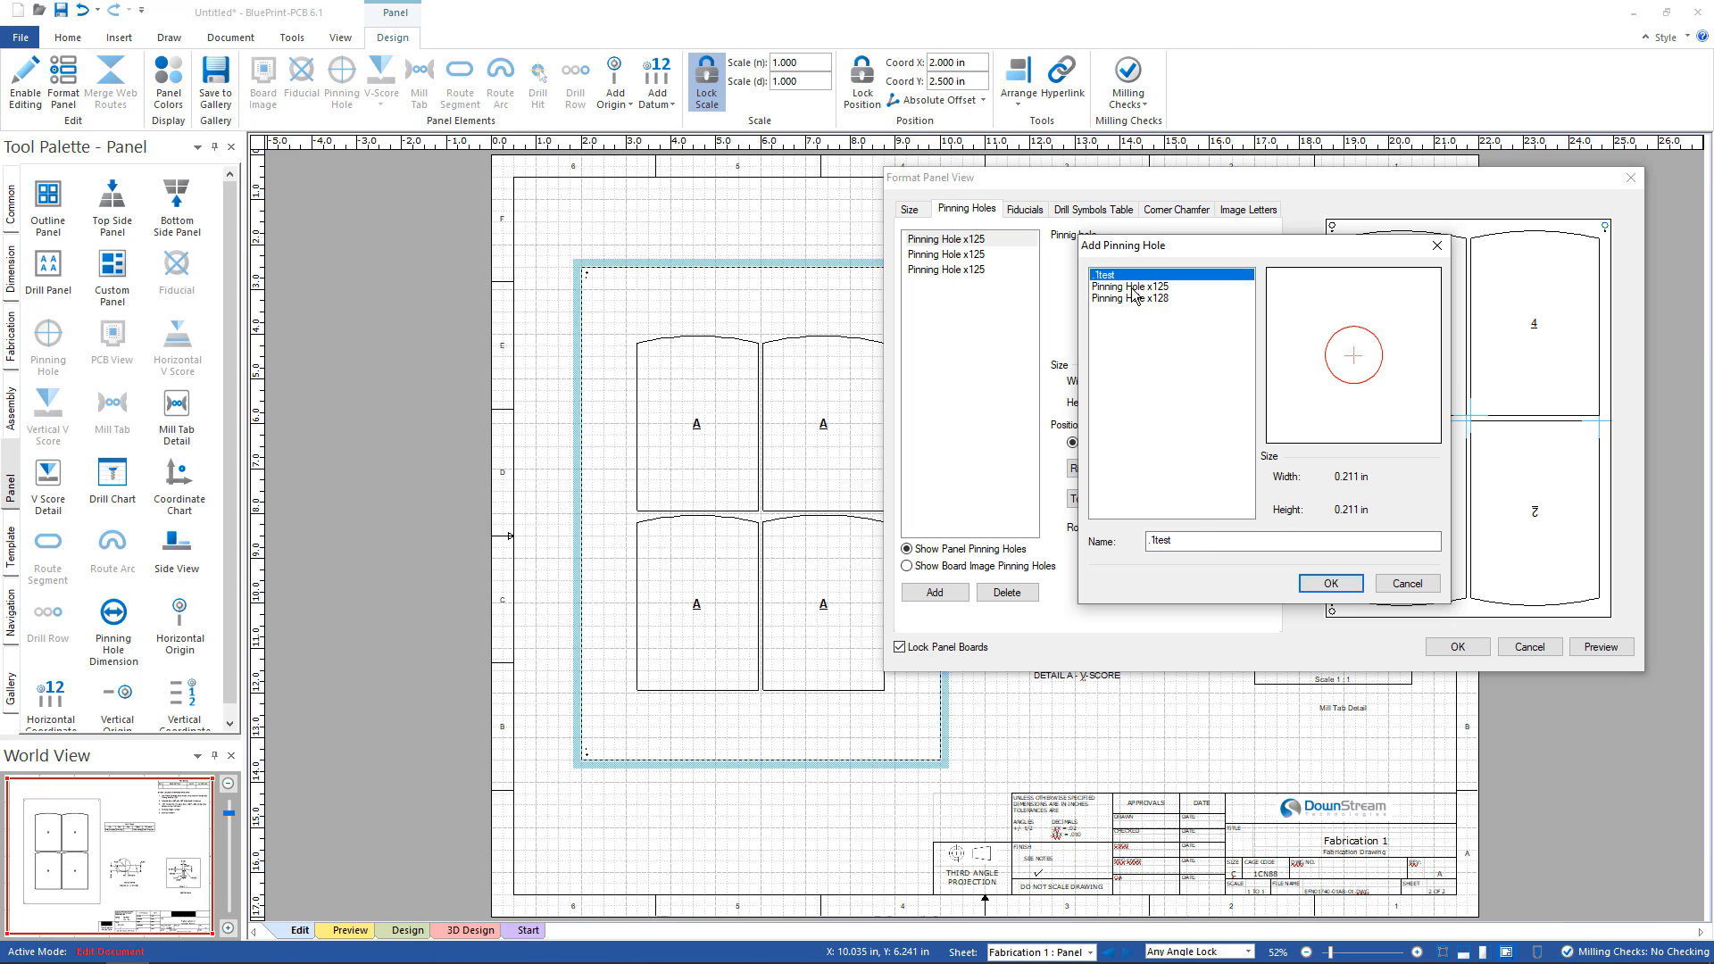
click(1133, 287)
click(1330, 583)
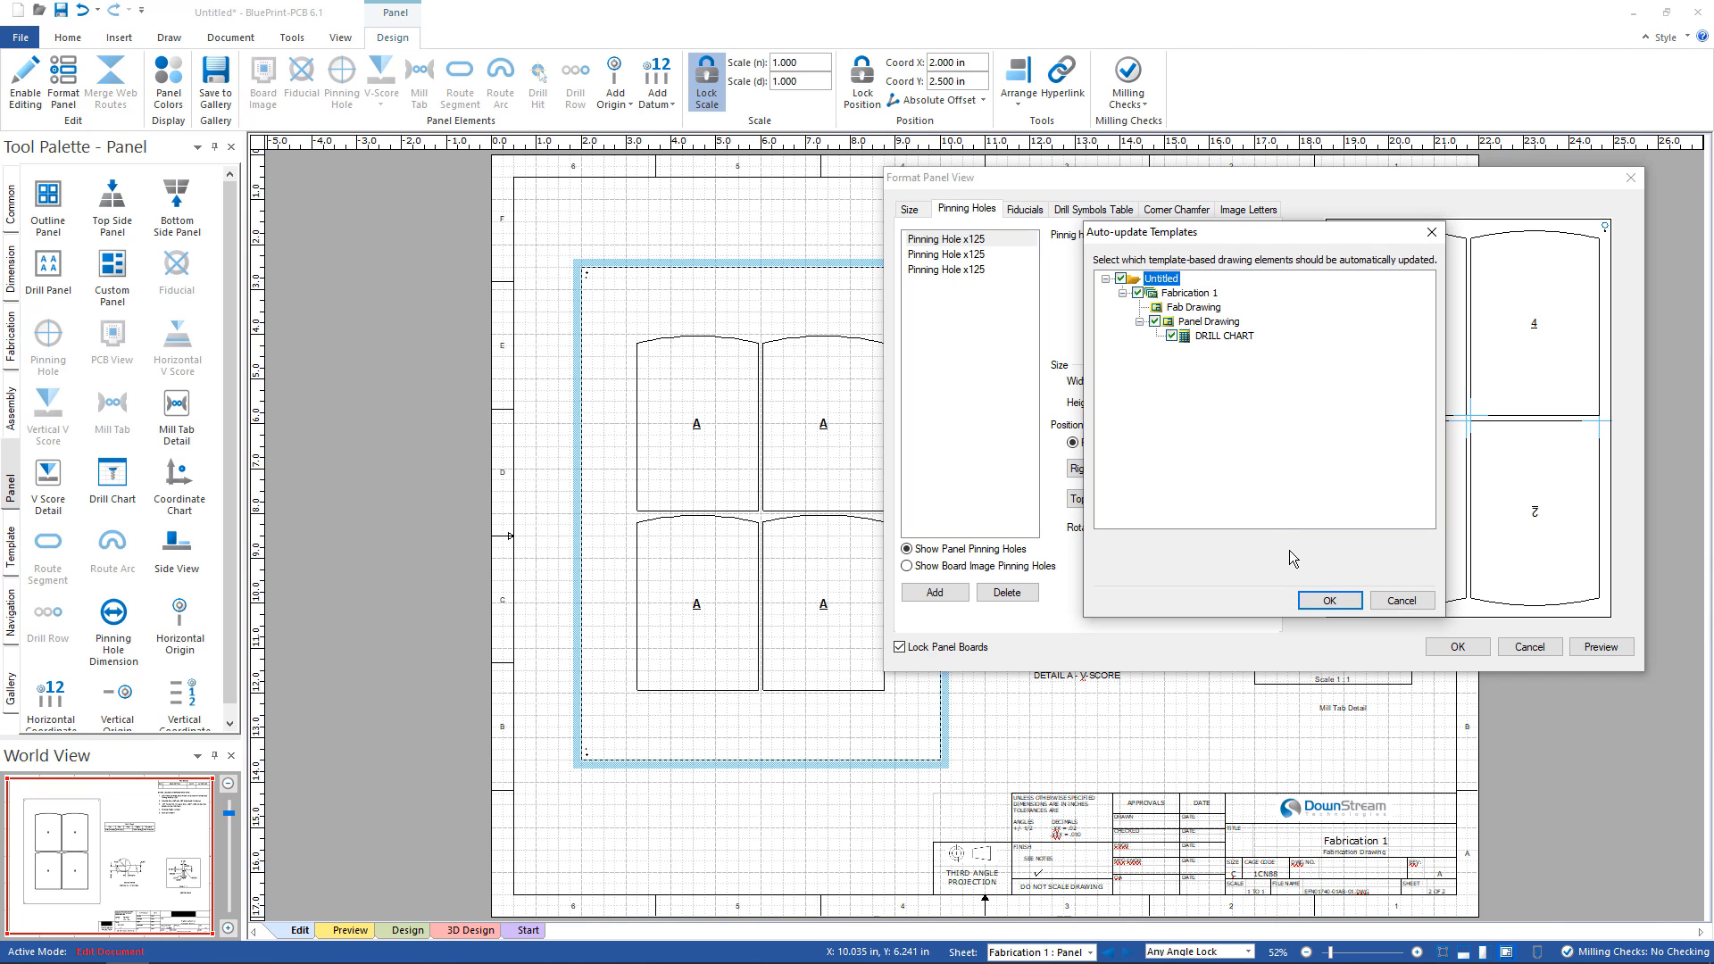
click(1327, 600)
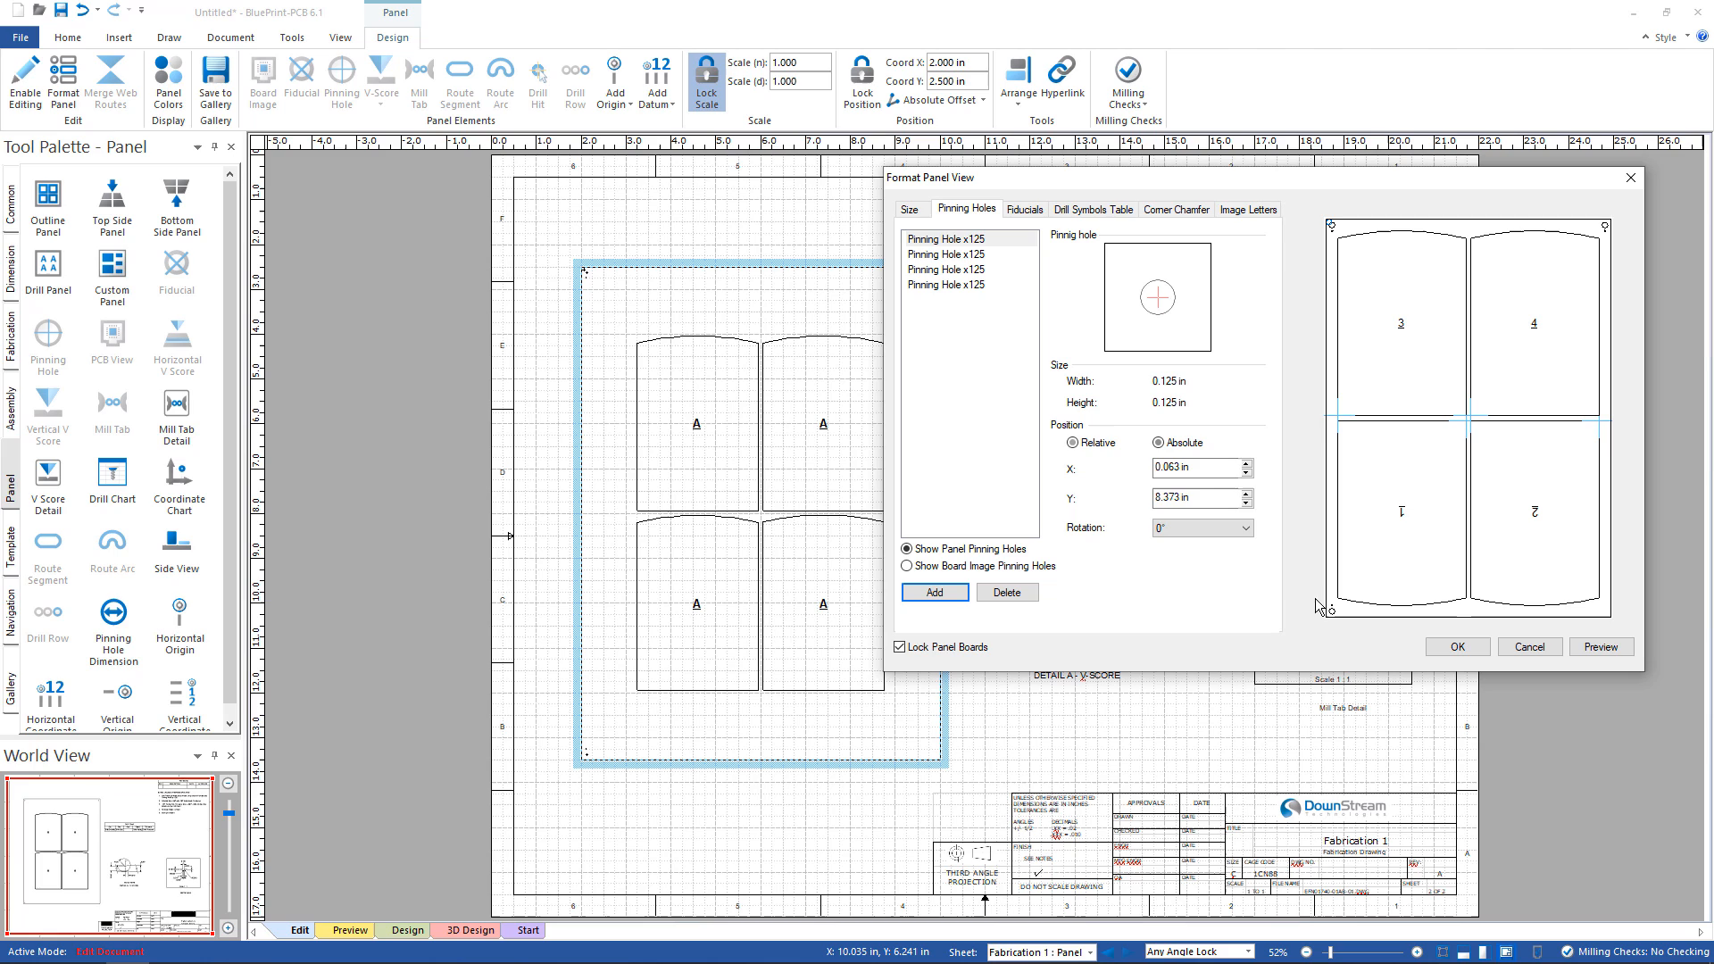
Position the new pinning hole relative to the panel's right and bottom edges and apply the panel format.
click(1074, 443)
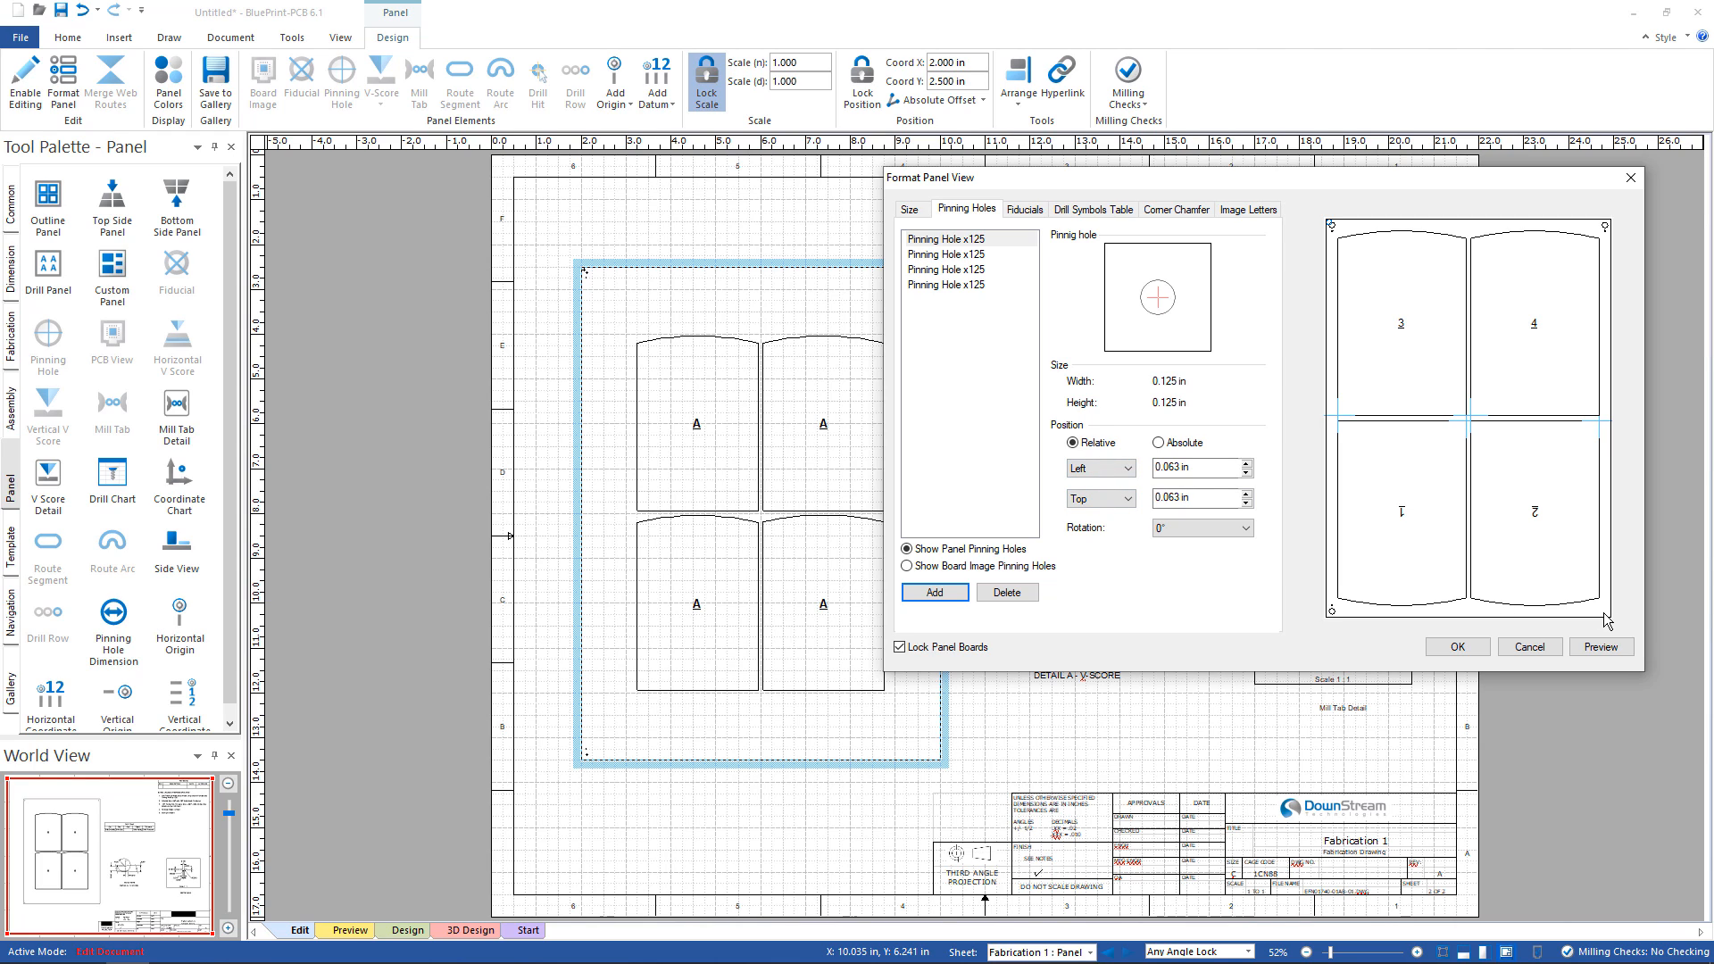
click(1129, 474)
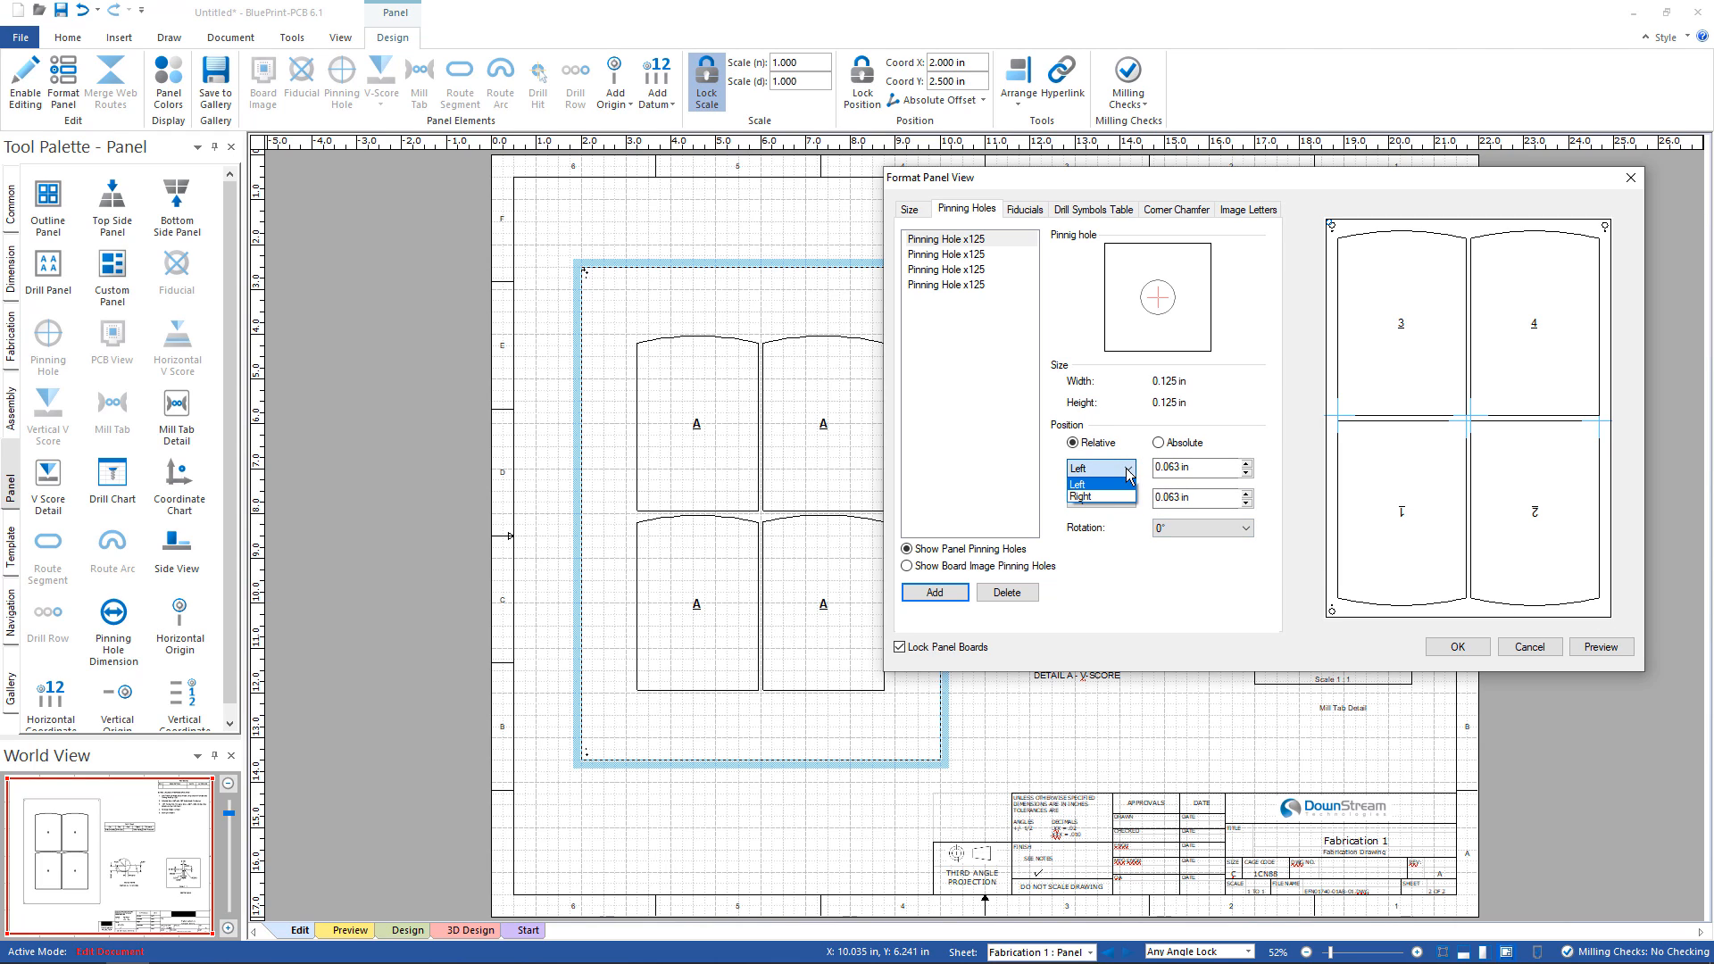
click(1118, 496)
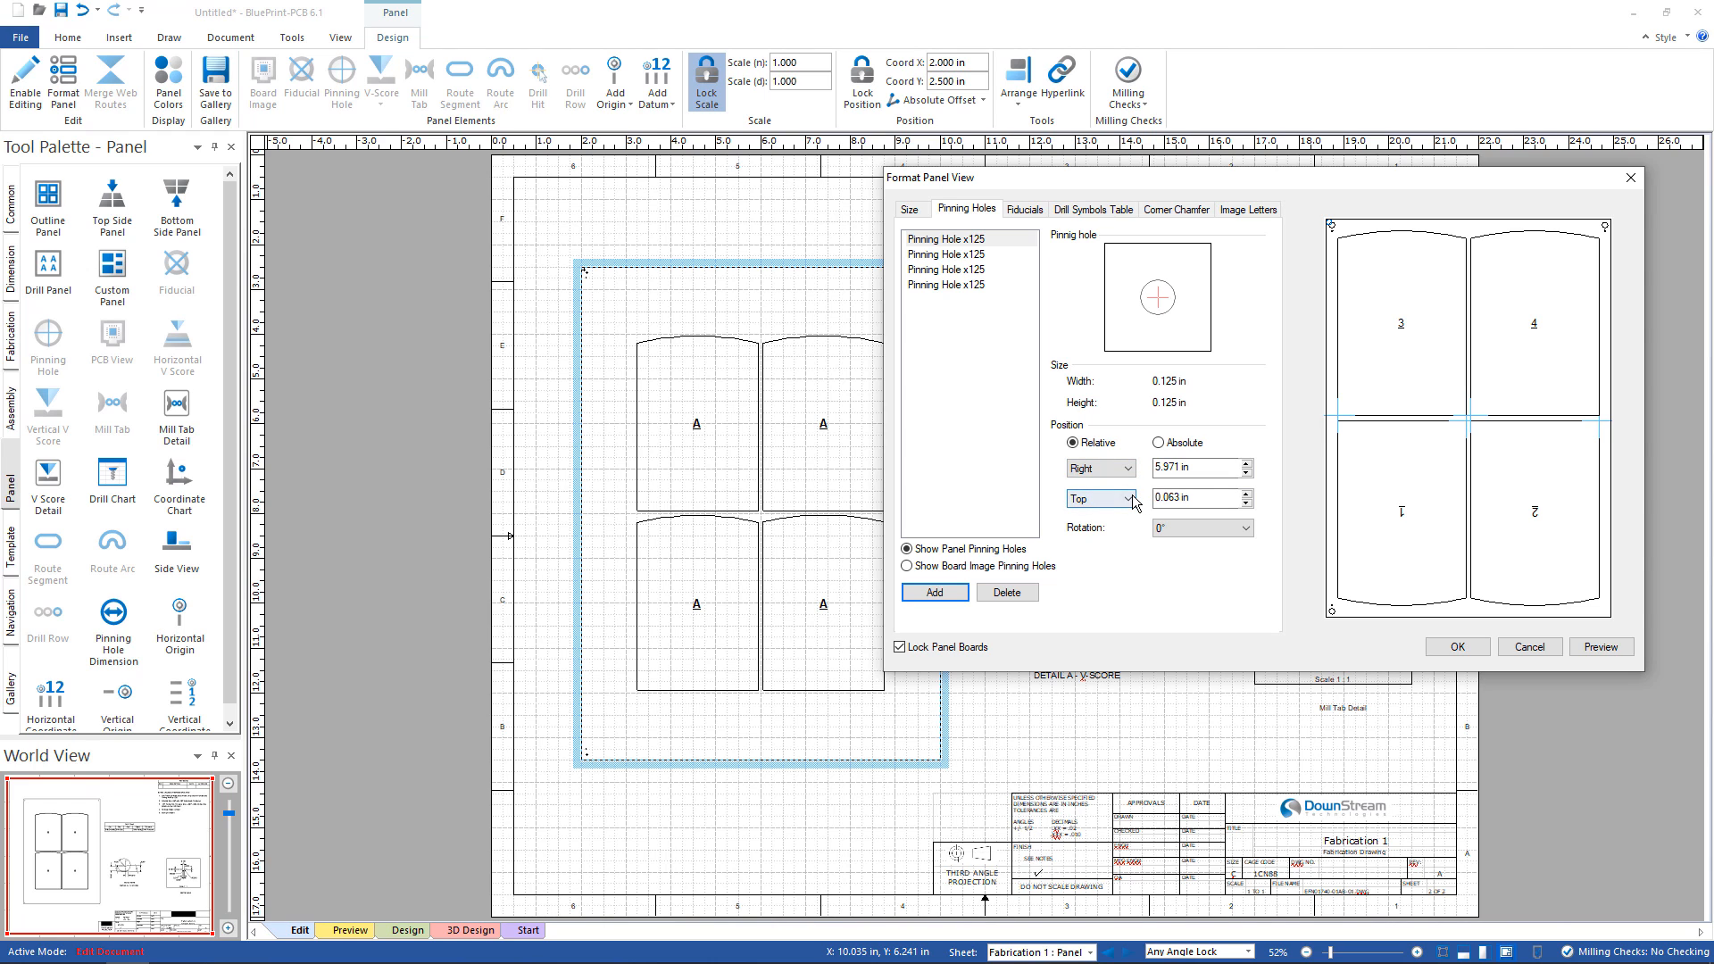
click(1131, 500)
click(1103, 533)
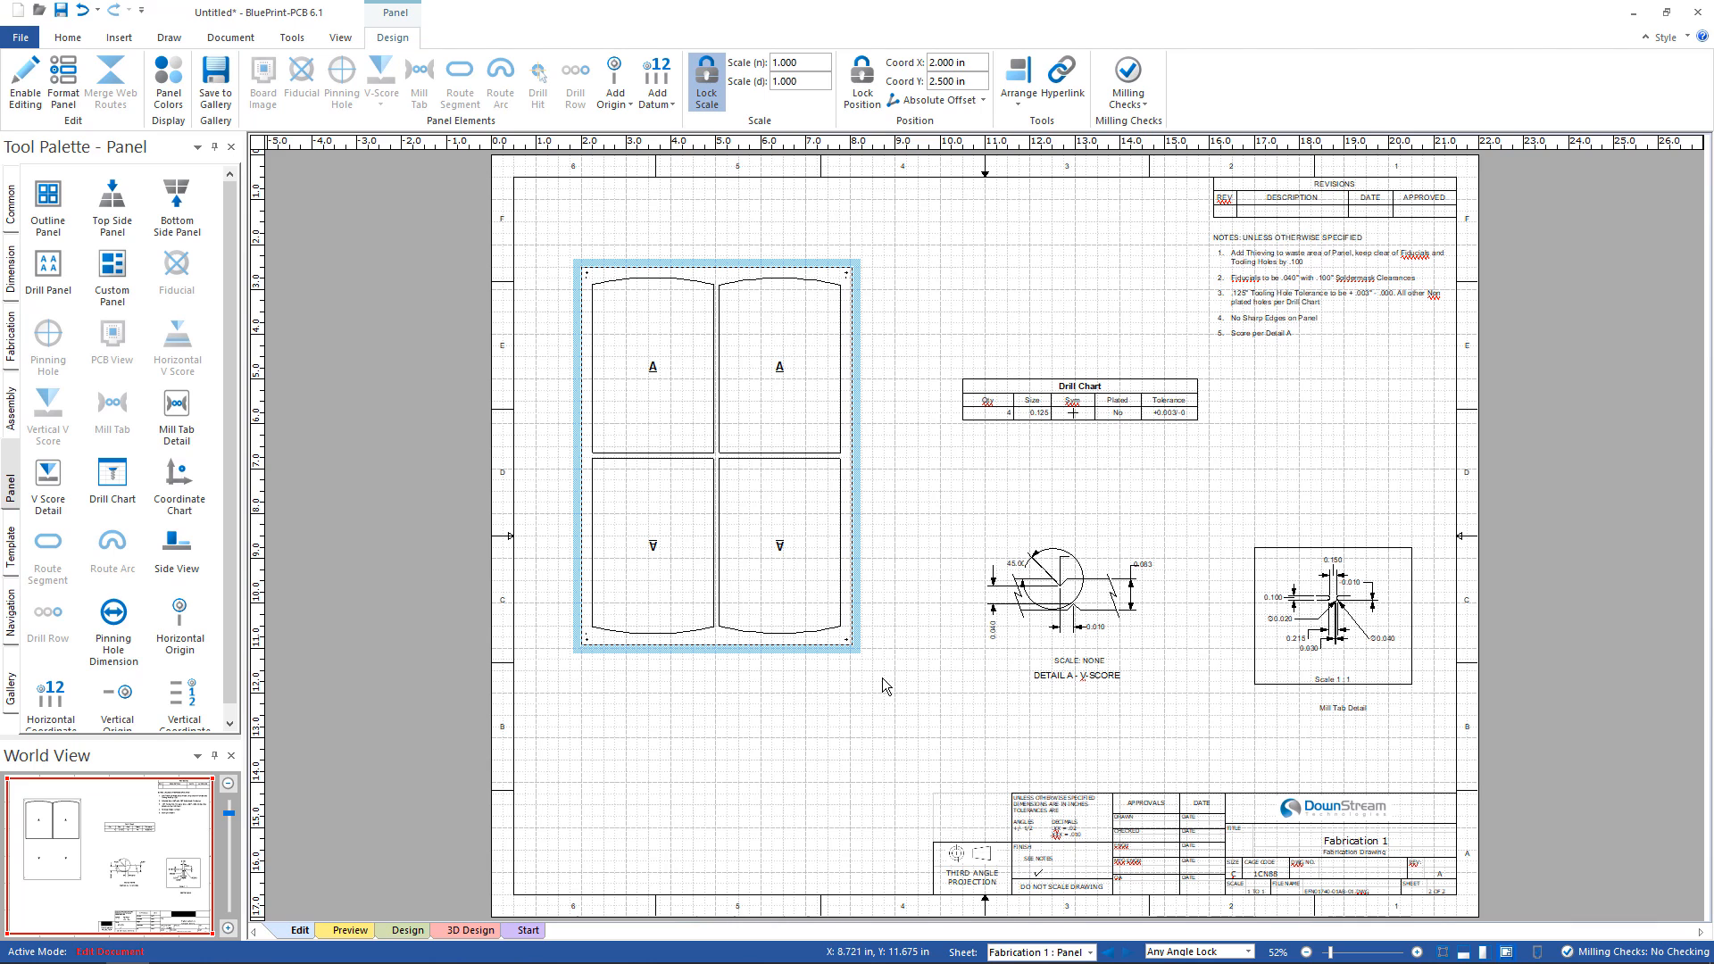
Enter panel editing and add a web route around the lower-left board image.
right_click(579, 538)
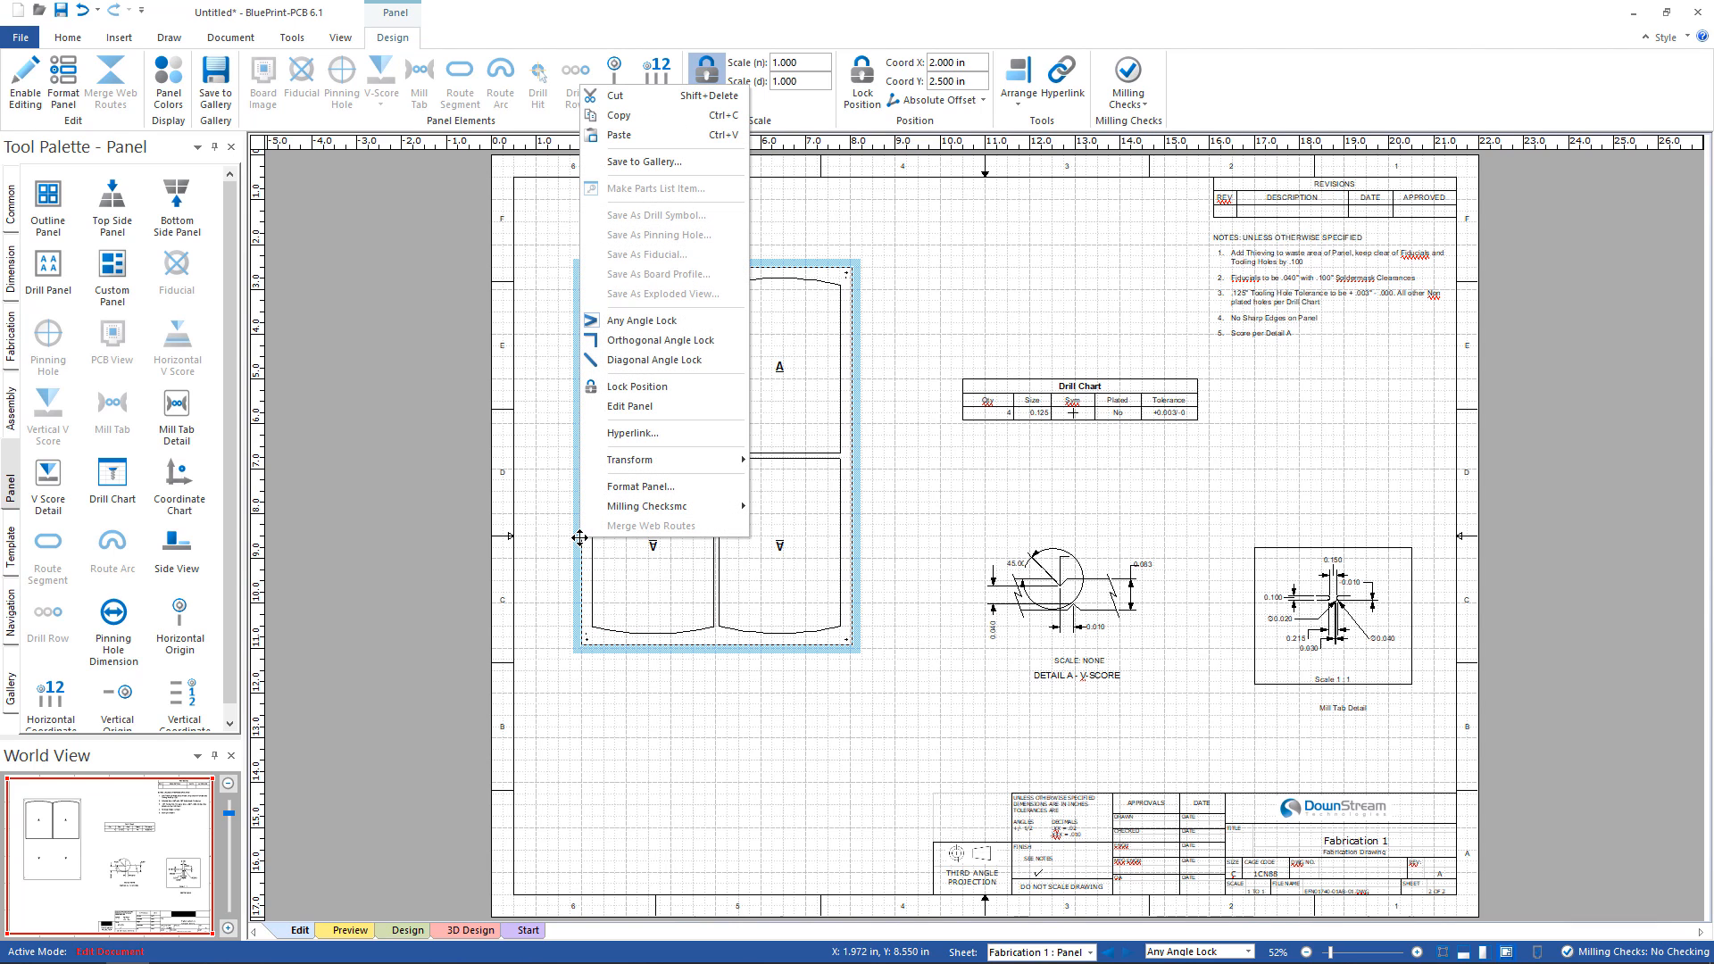
click(633, 408)
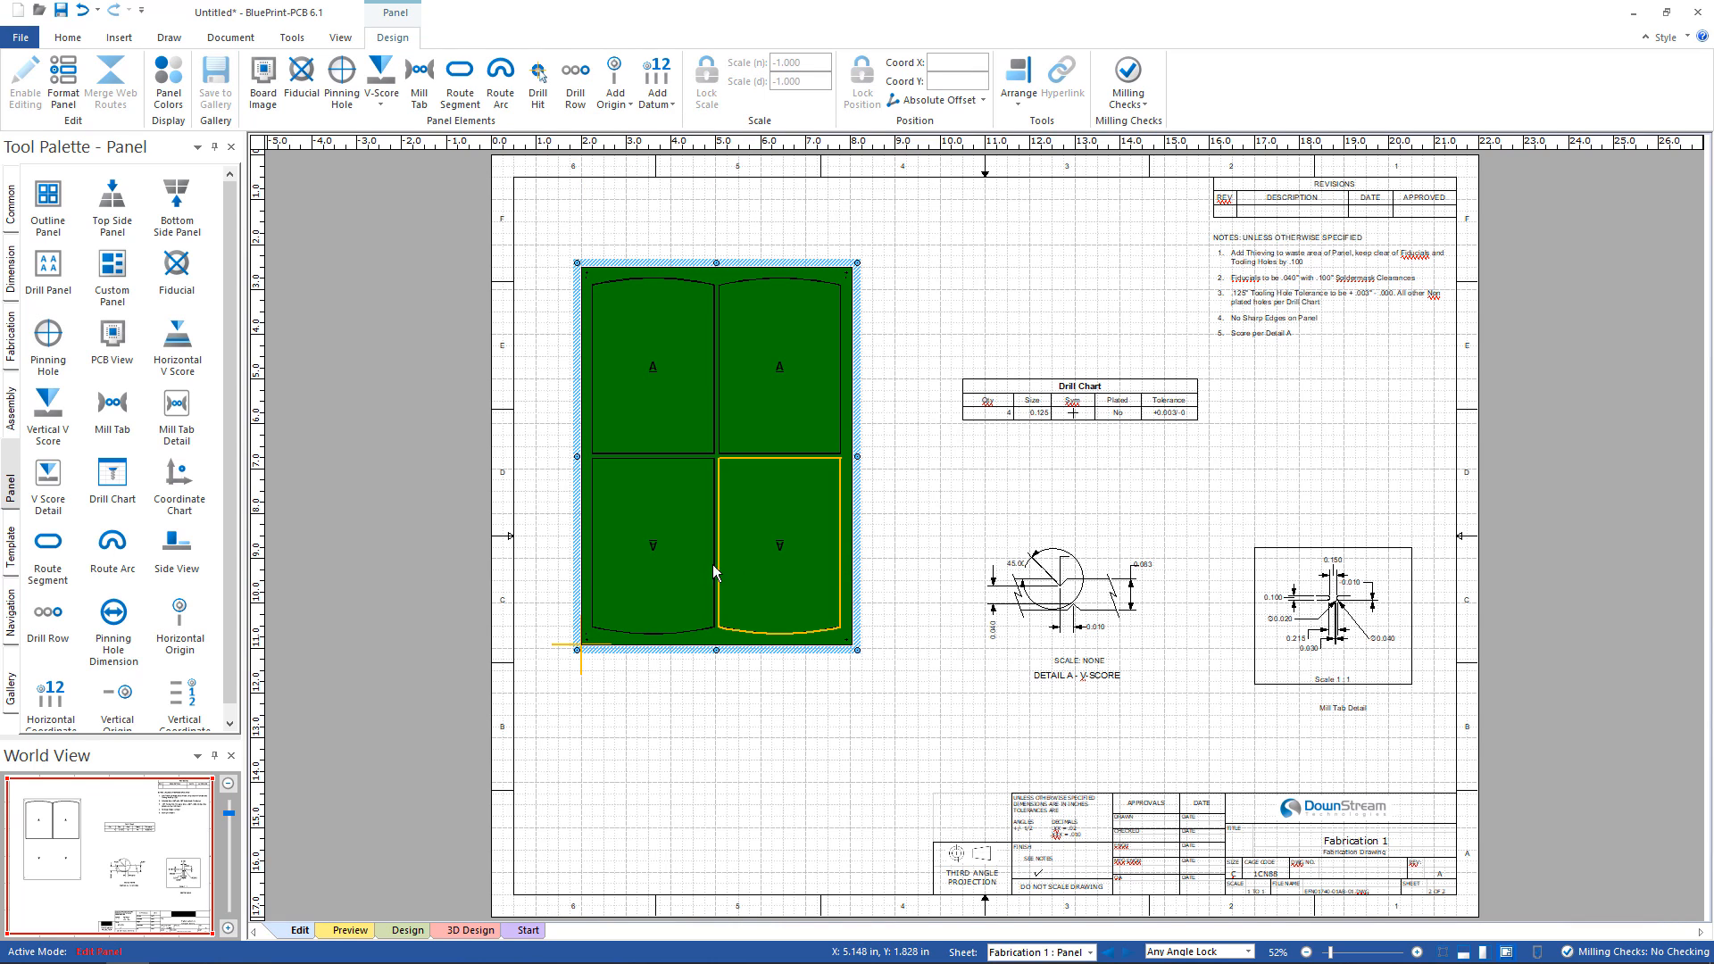
click(591, 510)
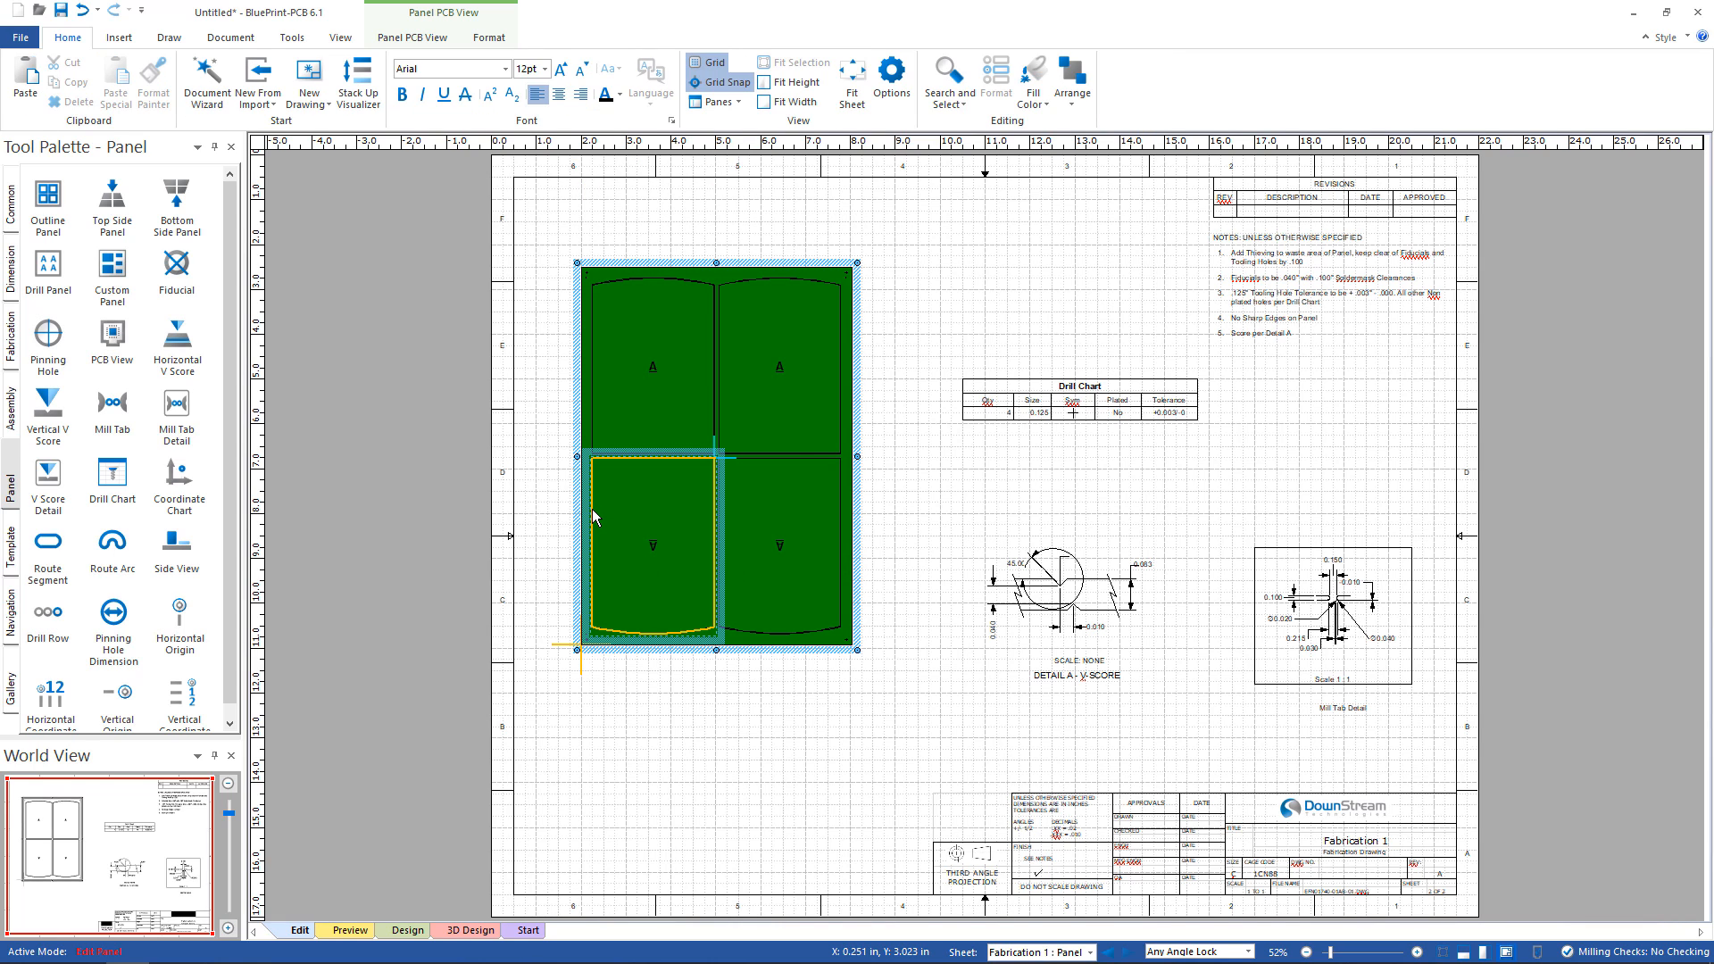
right_click(593, 512)
click(634, 547)
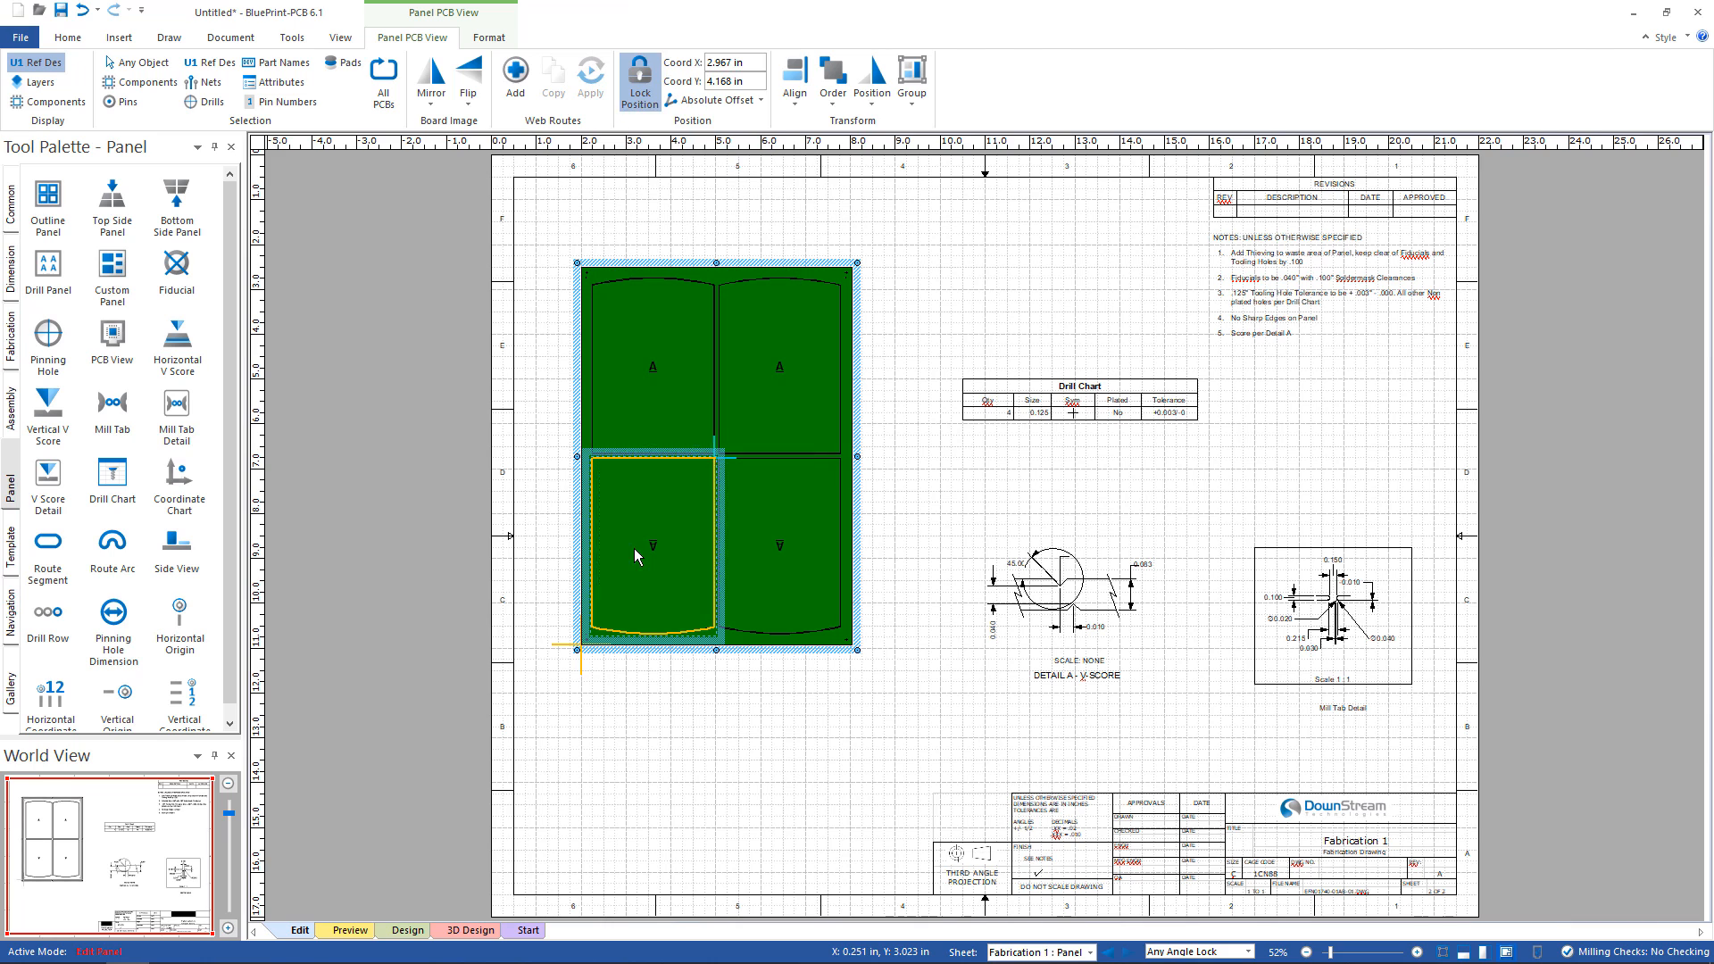
Check the width and board offset settings of the web route around the lower-left board image.
click(584, 542)
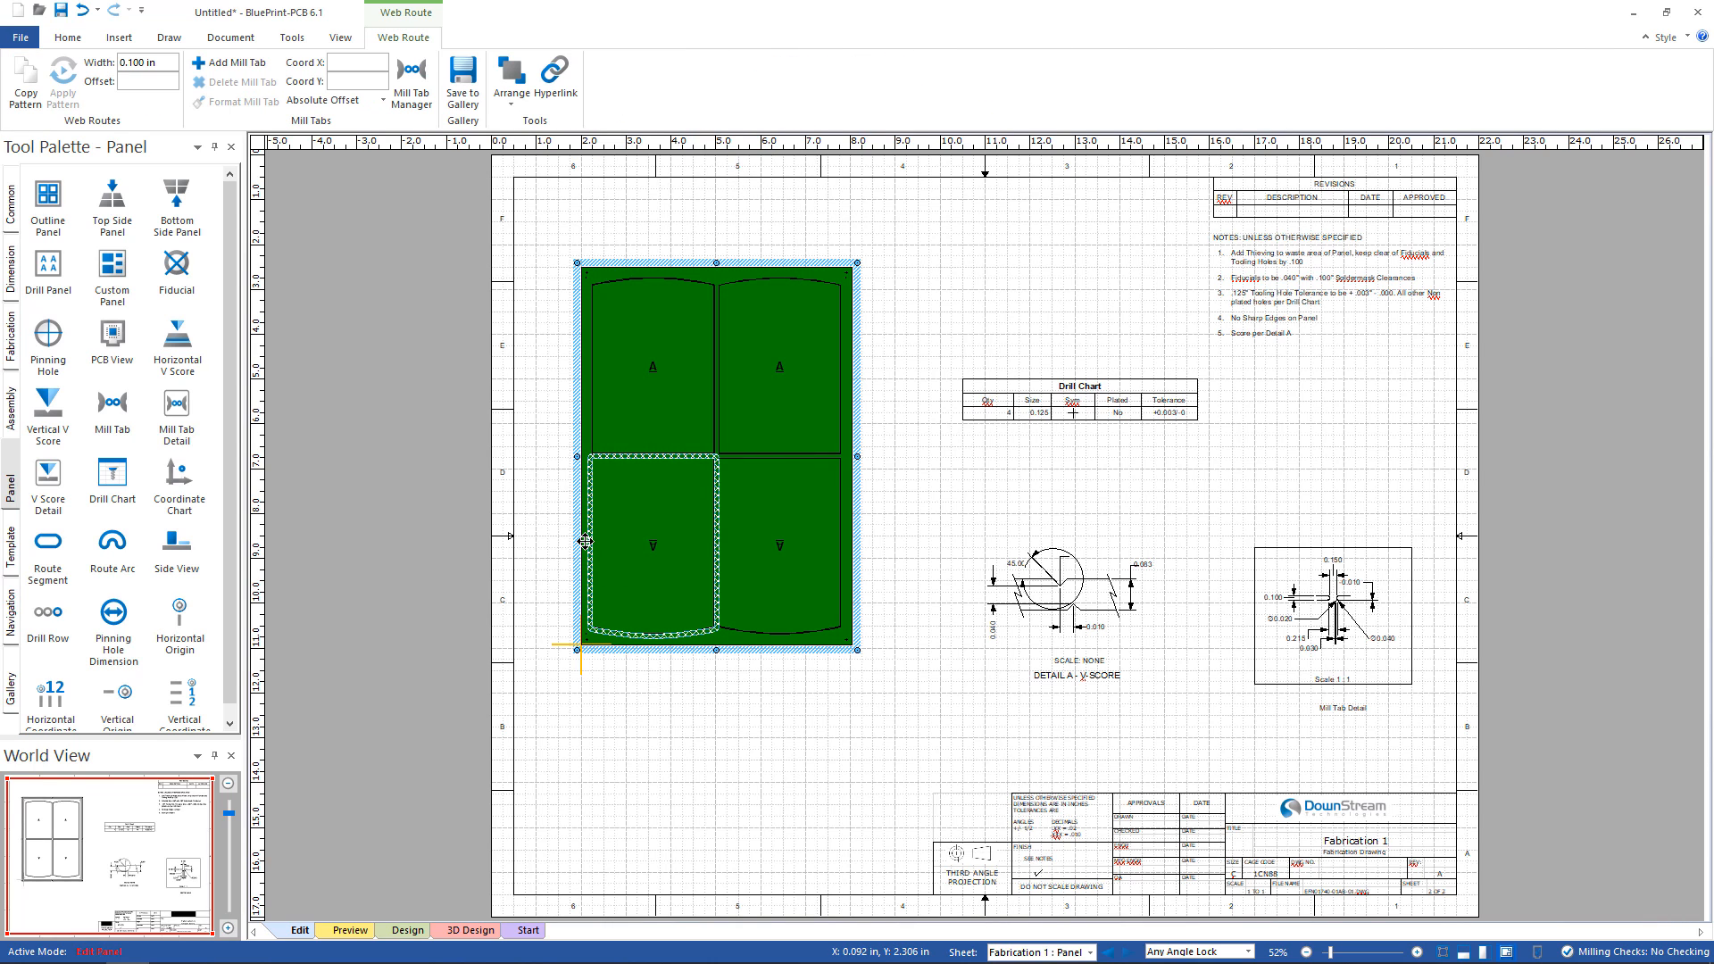
right_click(584, 541)
click(668, 424)
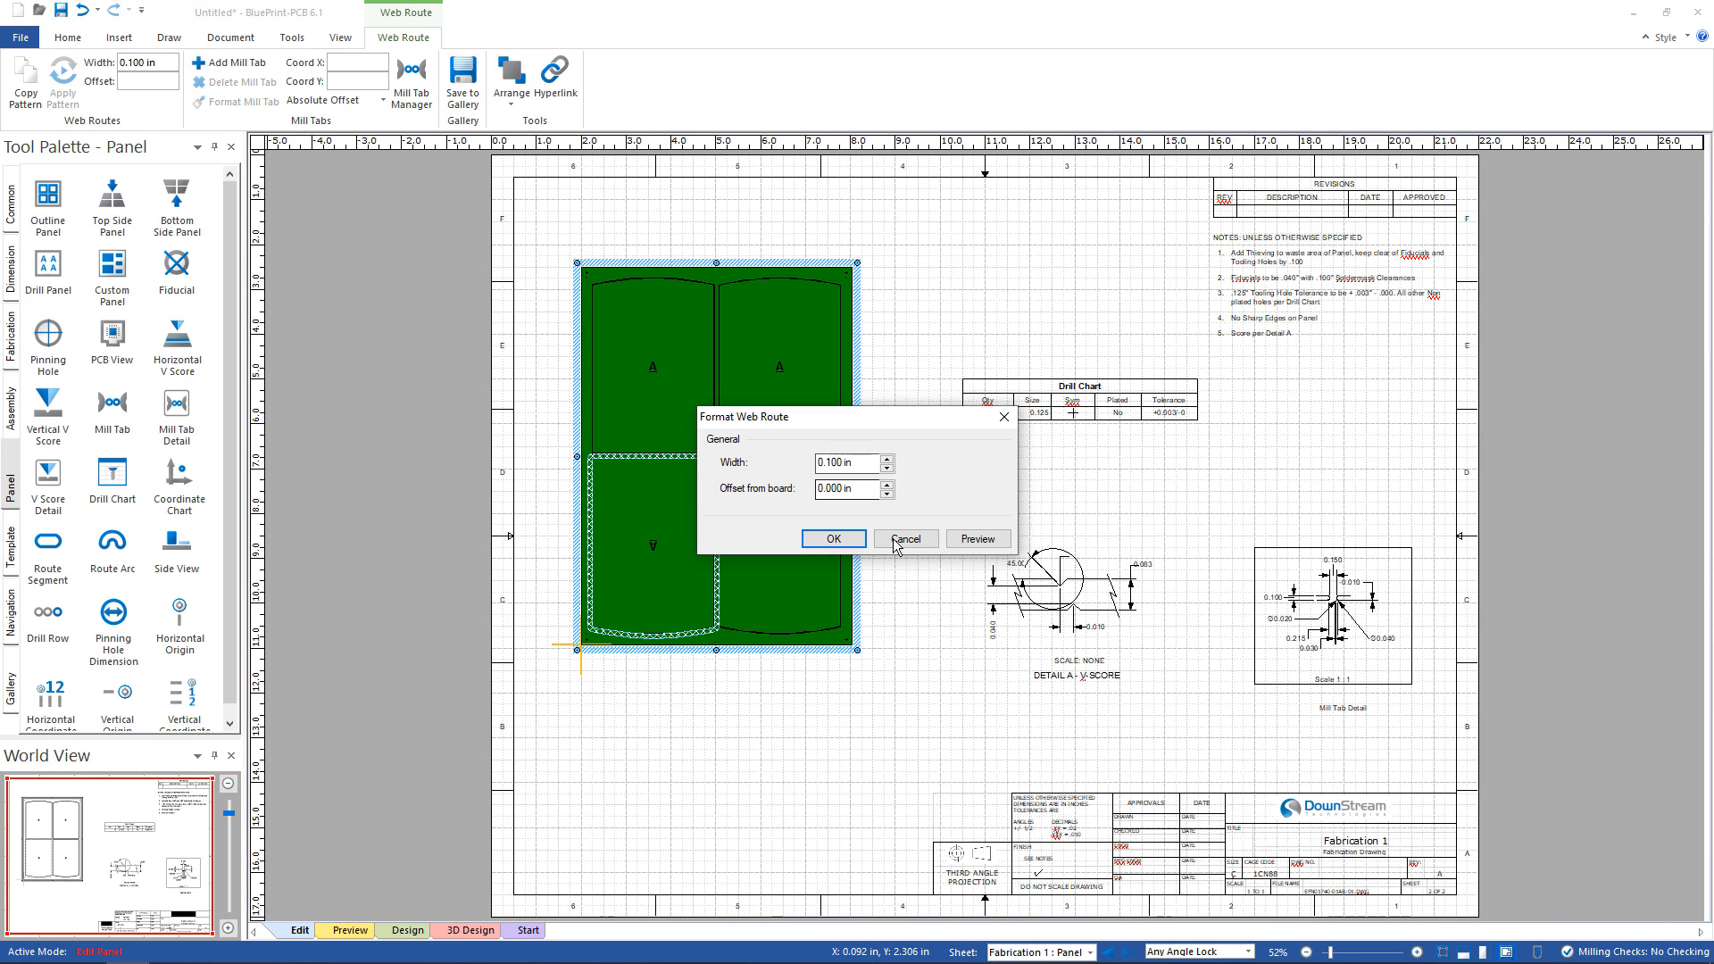
click(897, 541)
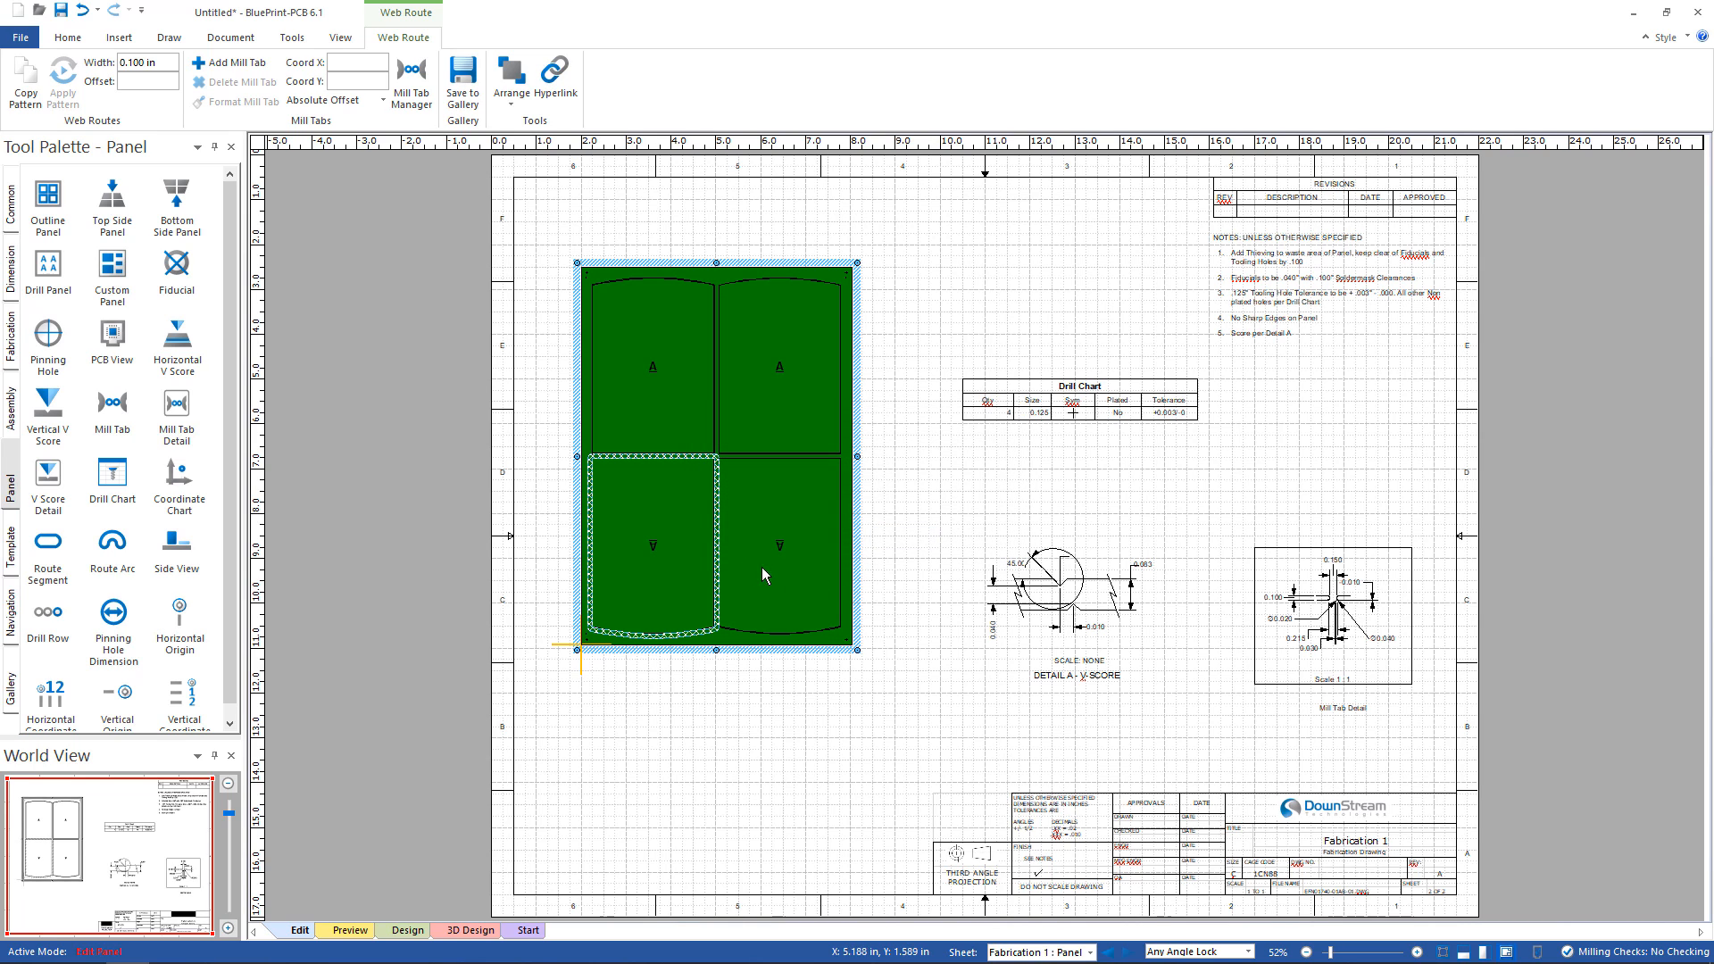
Choose the Multi-perforated break template for mill tabs from the Mill Tabs gallery.
drag(596, 424, 597, 424)
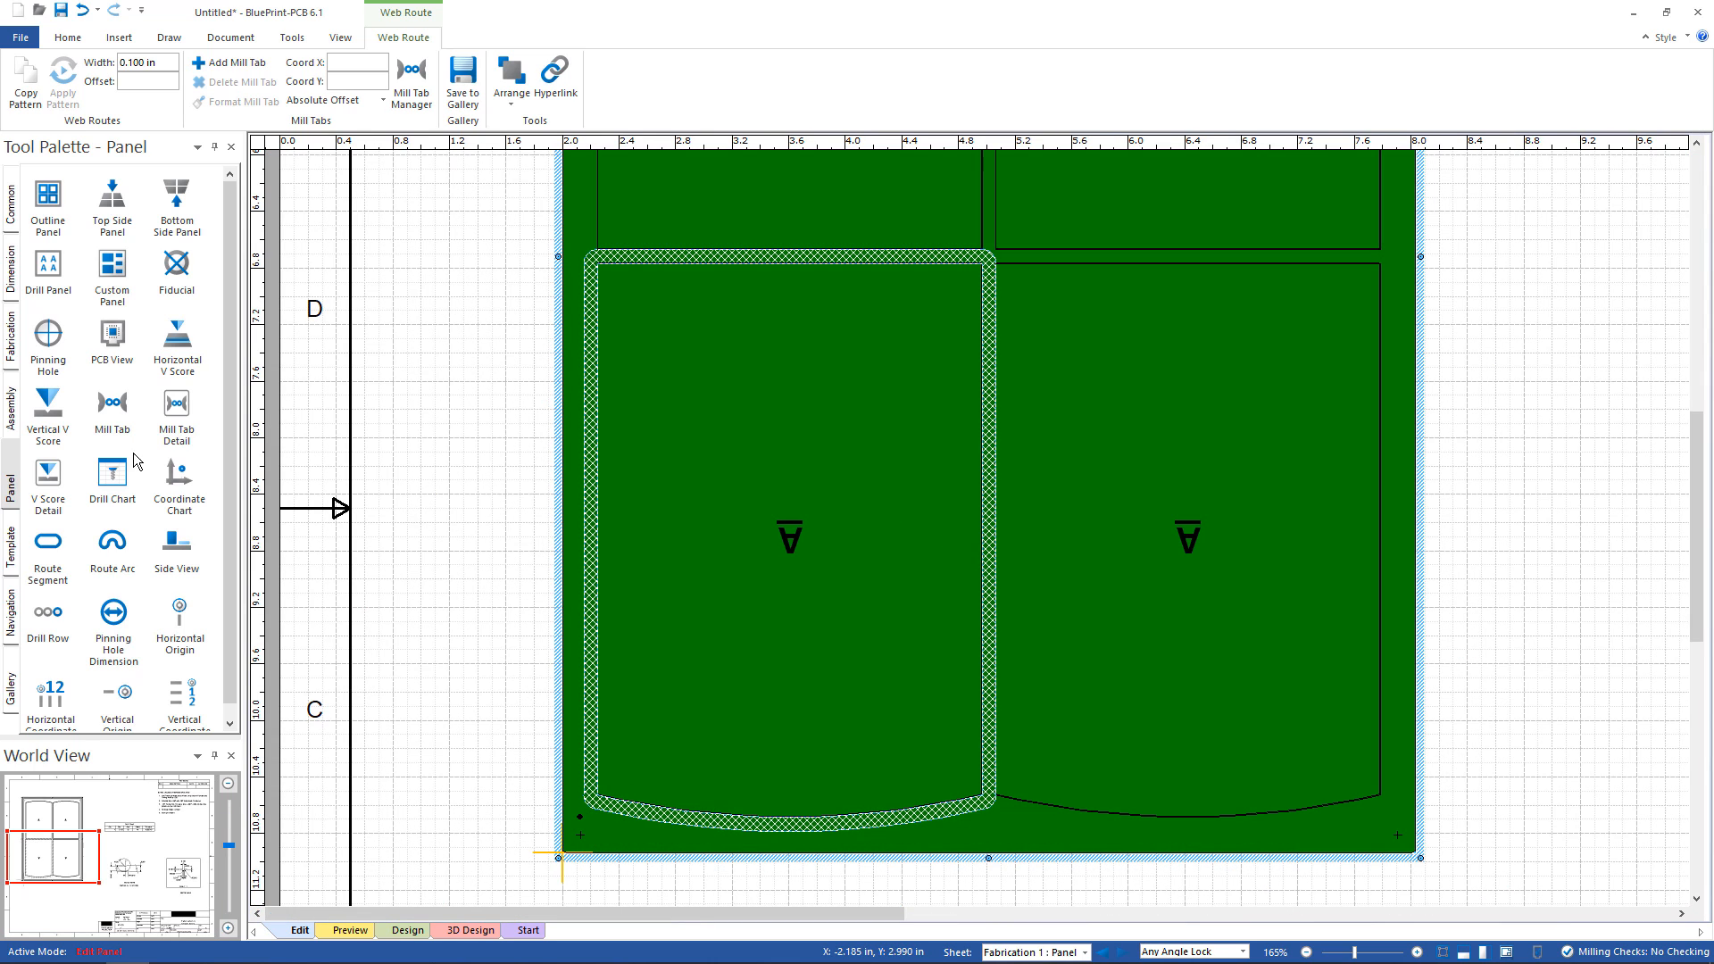
click(111, 408)
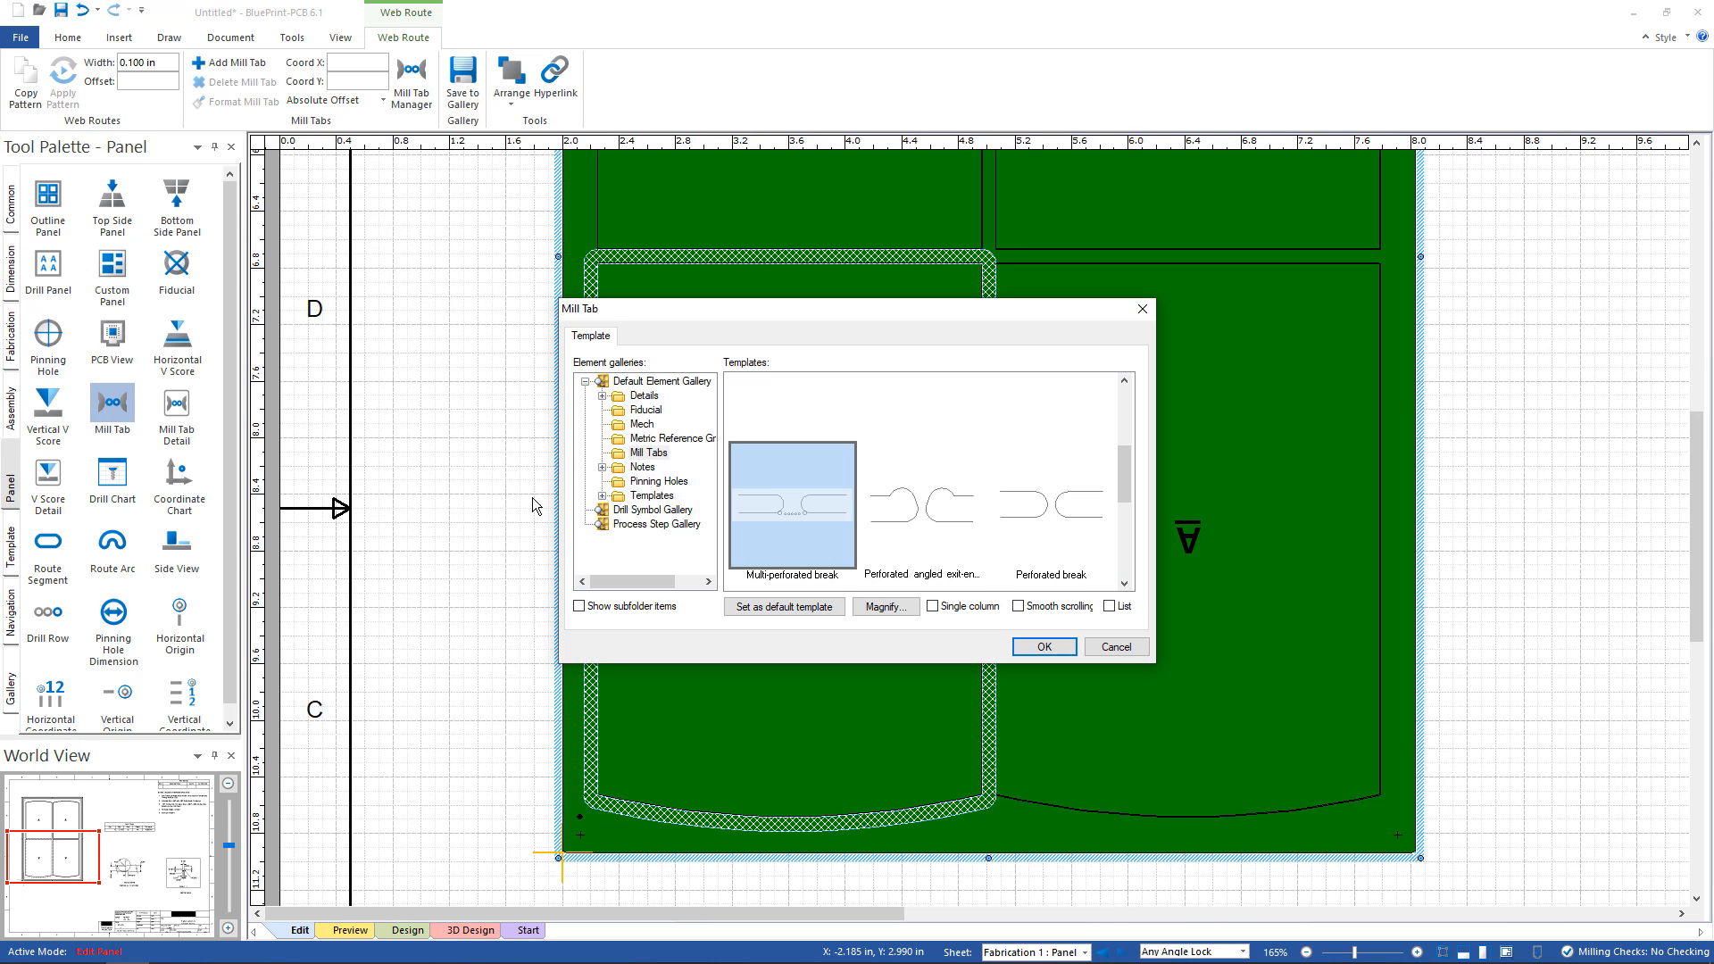
mouse_move(1127, 473)
mouse_down()
mouse_move(1128, 416)
mouse_move(1121, 575)
mouse_move(1122, 389)
mouse_move(1129, 569)
mouse_move(1128, 489)
mouse_up()
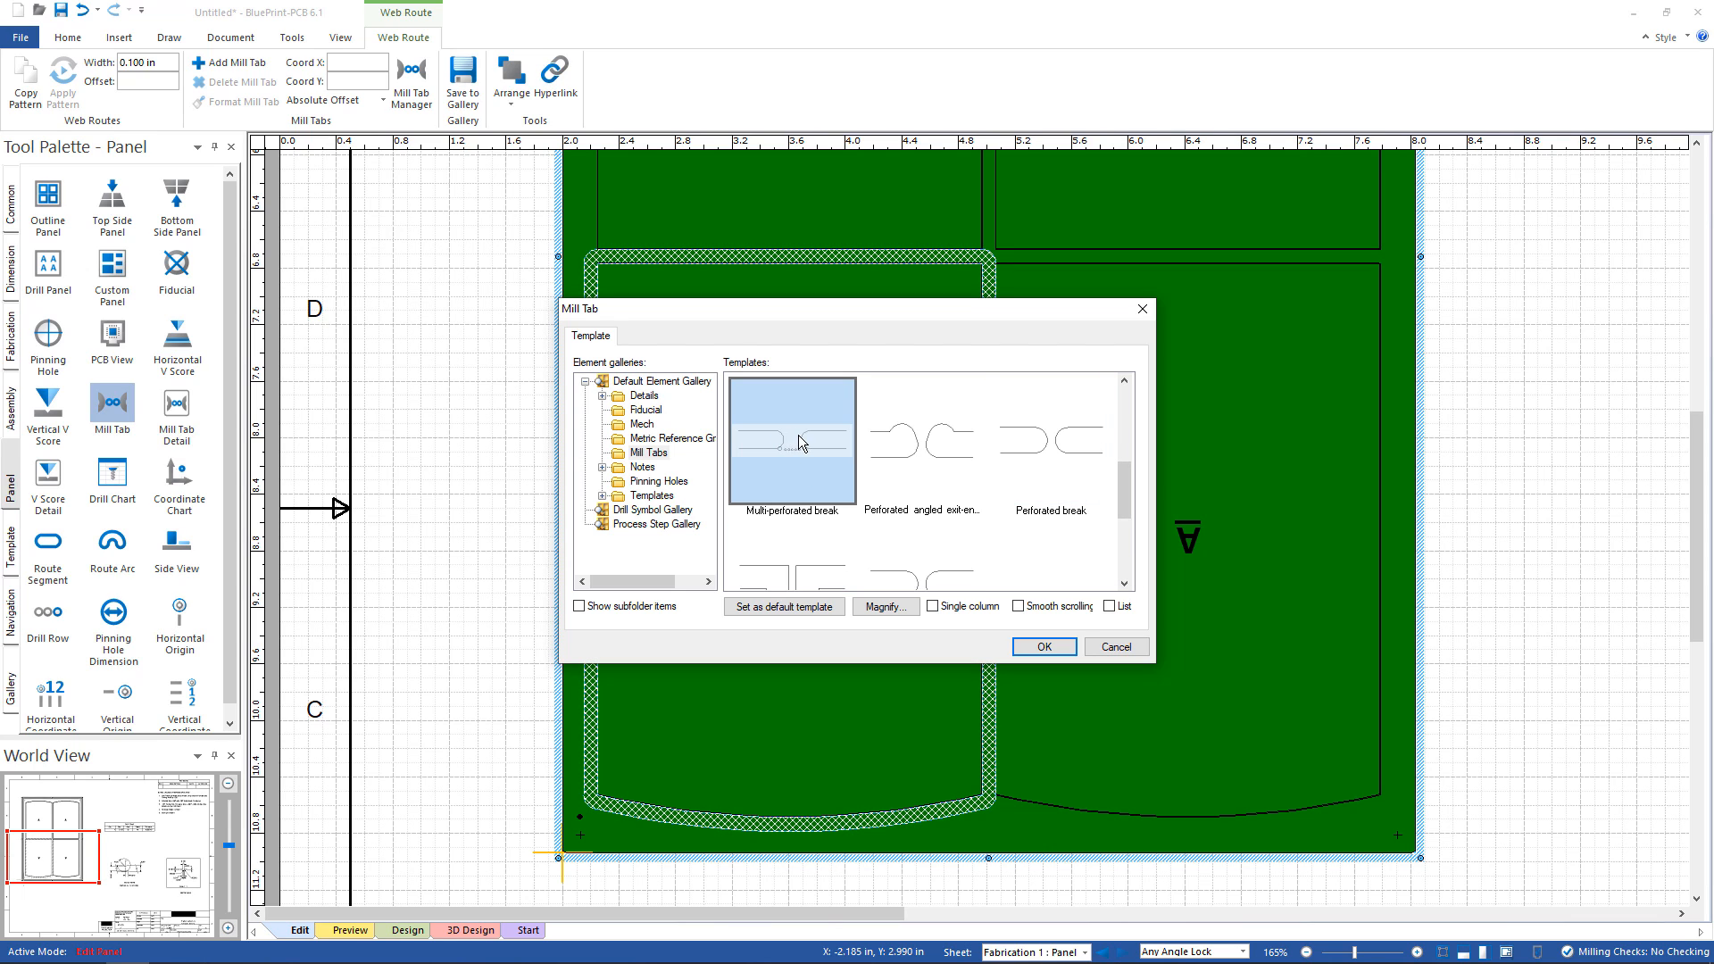
click(1062, 649)
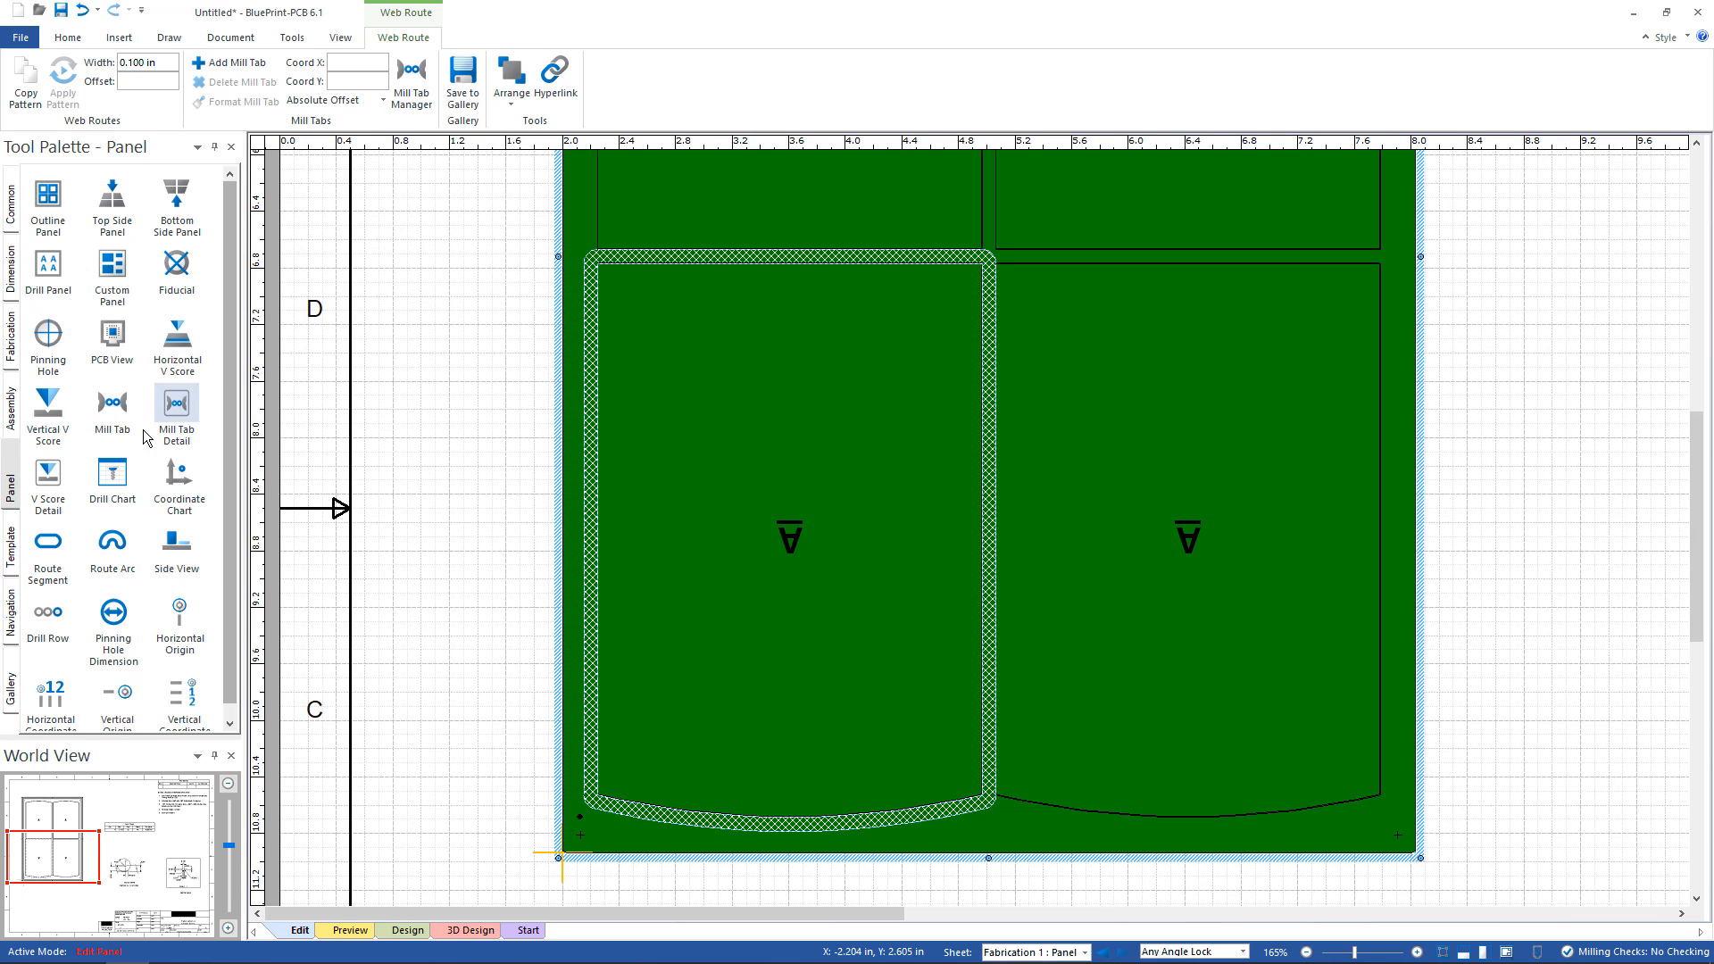
Place a mill tab near the middle of each of the four sides of the lower-left board's web route.
mouse_move(108, 412)
mouse_down()
mouse_move(470, 536)
mouse_move(594, 510)
mouse_up()
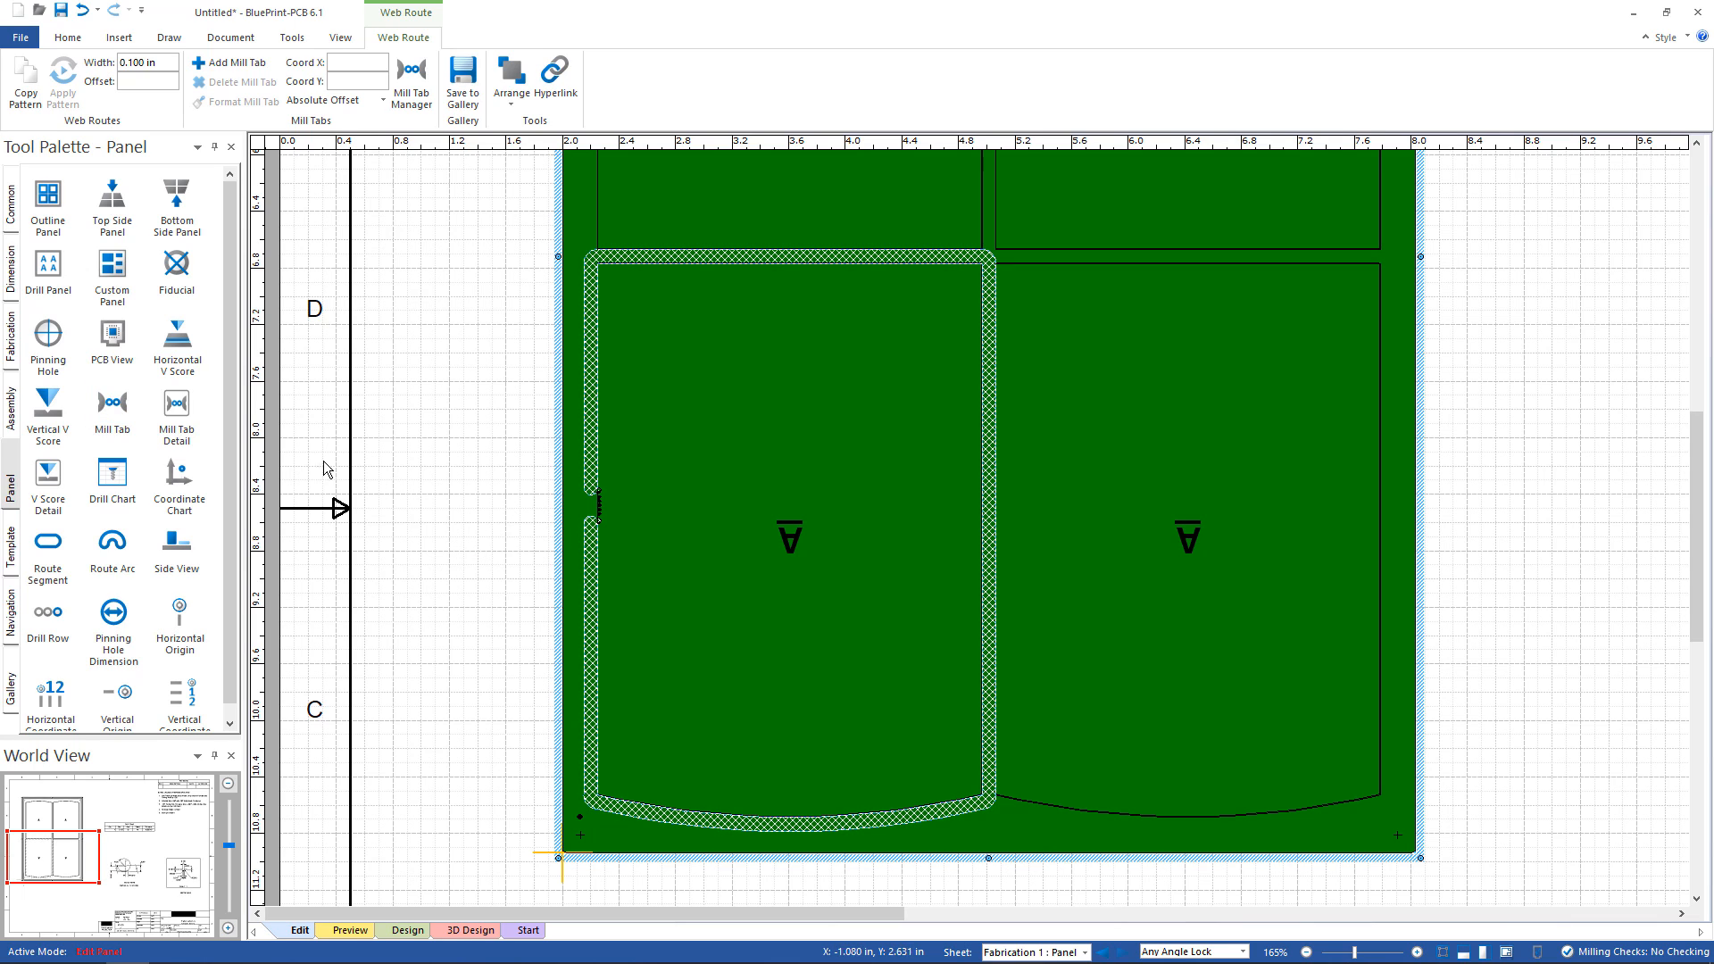
mouse_move(111, 406)
mouse_down()
mouse_move(1034, 504)
mouse_move(986, 517)
mouse_up()
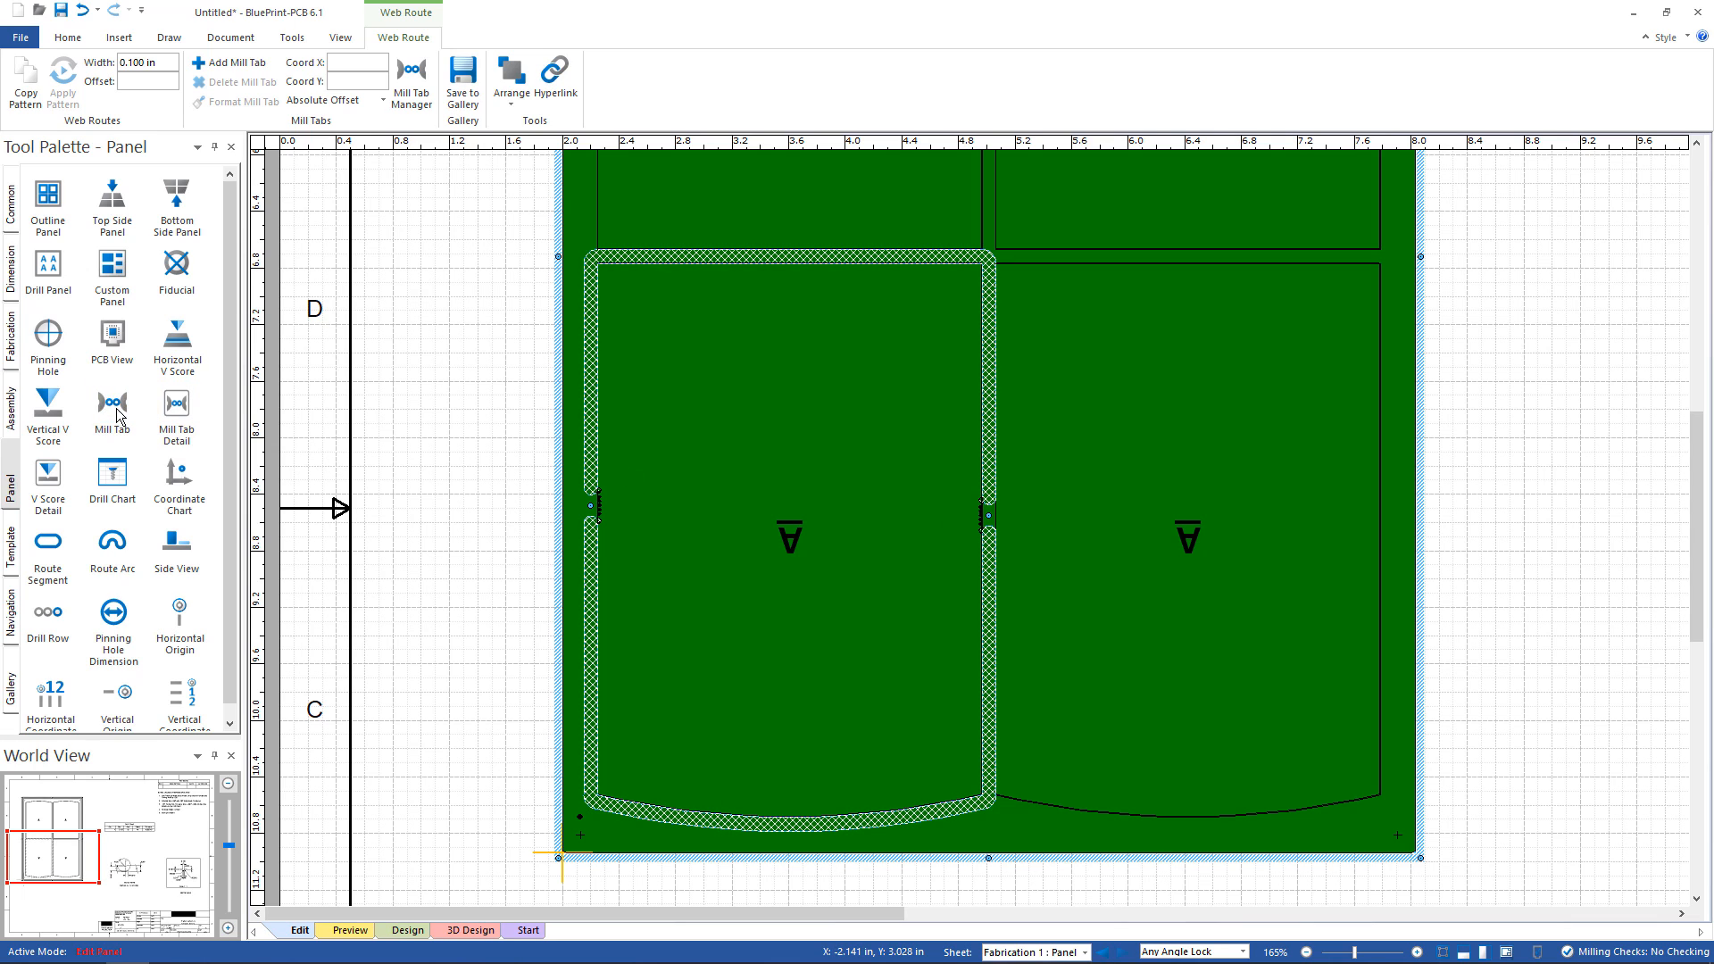
mouse_move(112, 406)
mouse_down()
mouse_move(467, 371)
mouse_move(793, 260)
mouse_up()
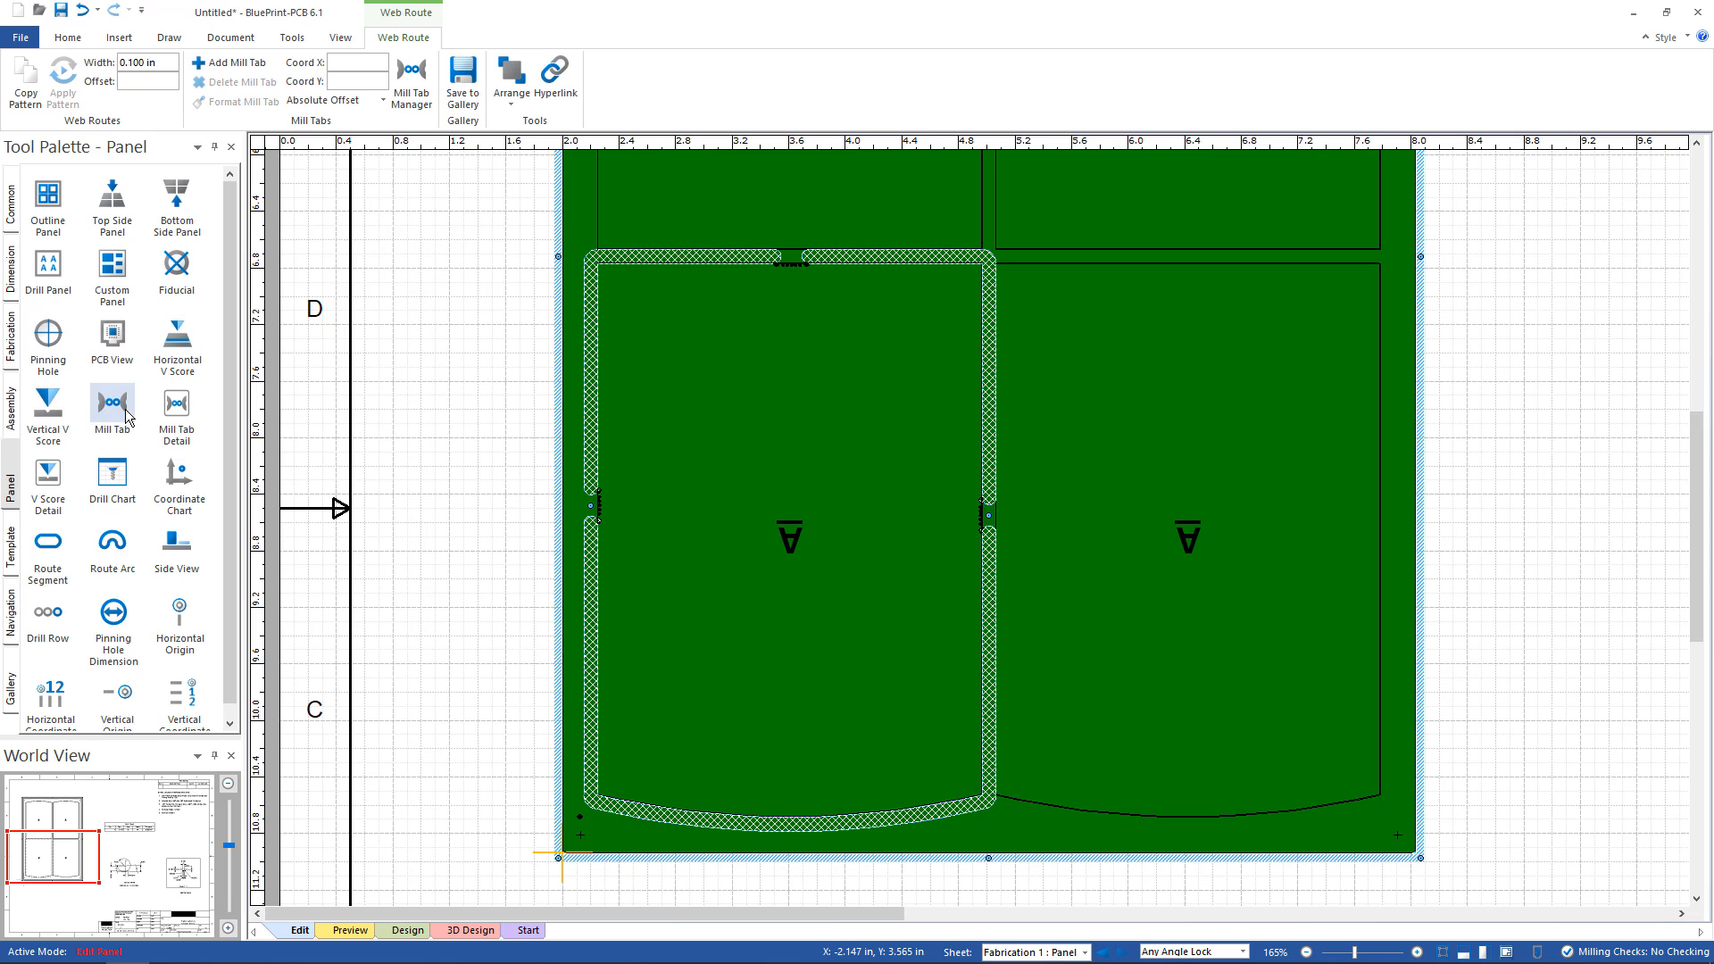
mouse_move(112, 406)
mouse_down()
mouse_move(452, 739)
mouse_move(785, 830)
mouse_up()
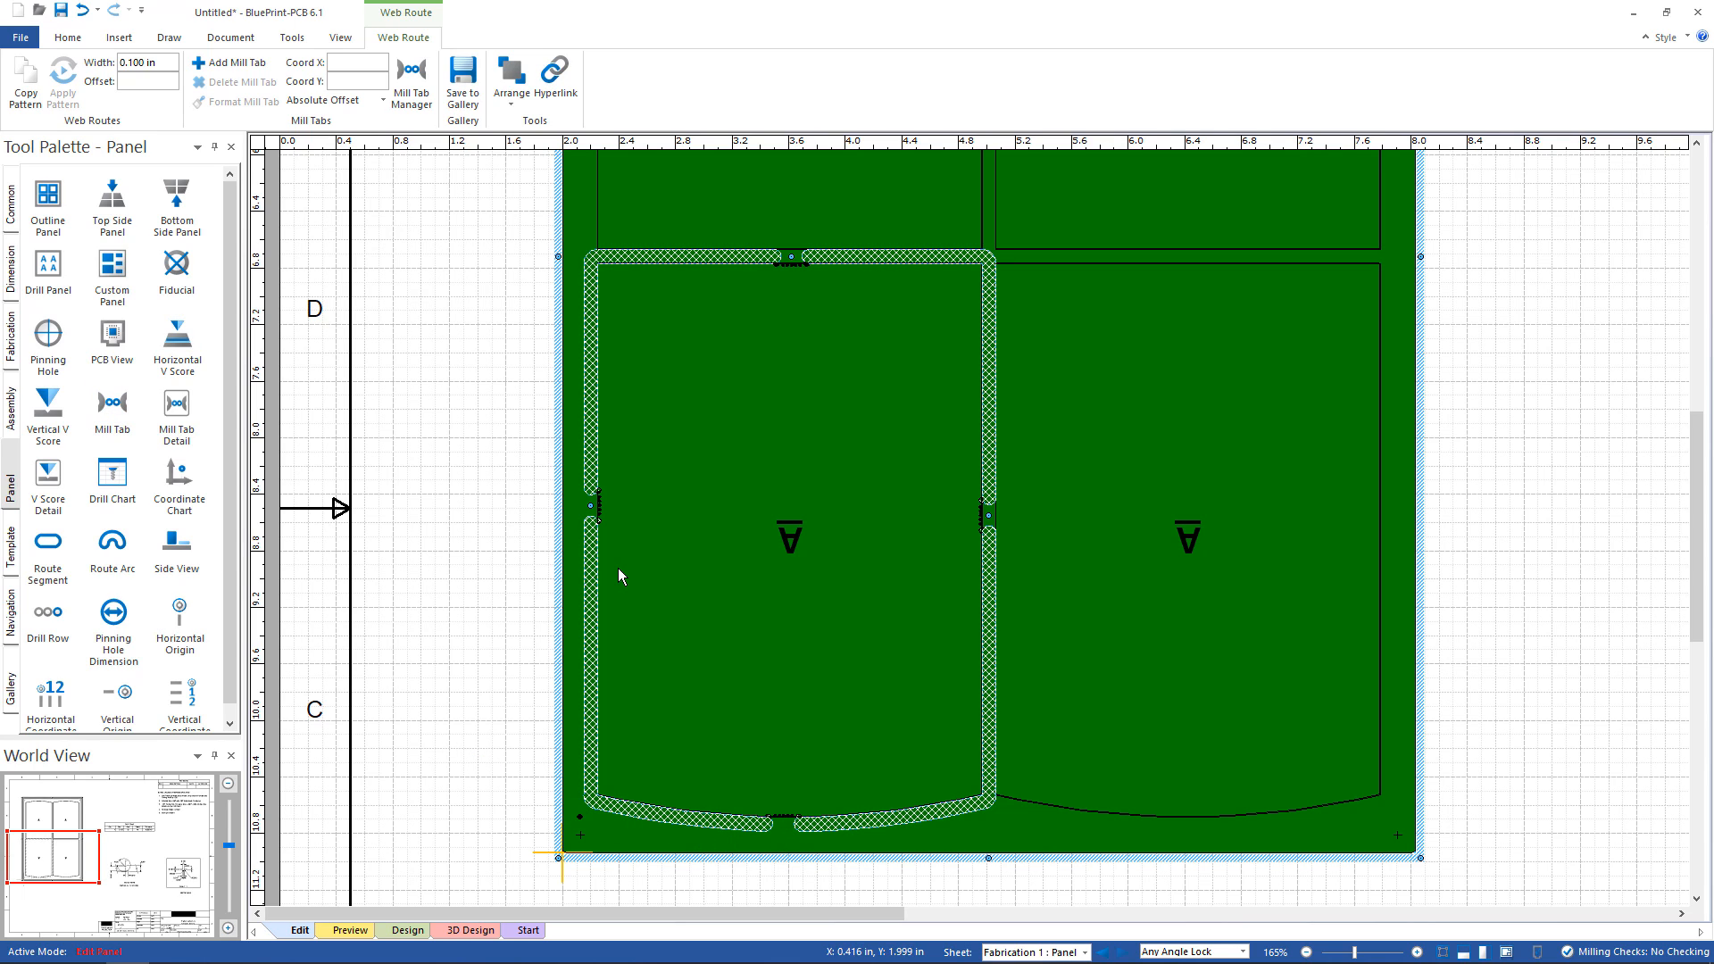
Associate the mill tab on the web route's left side with the one on its right side.
click(585, 489)
right_click(586, 489)
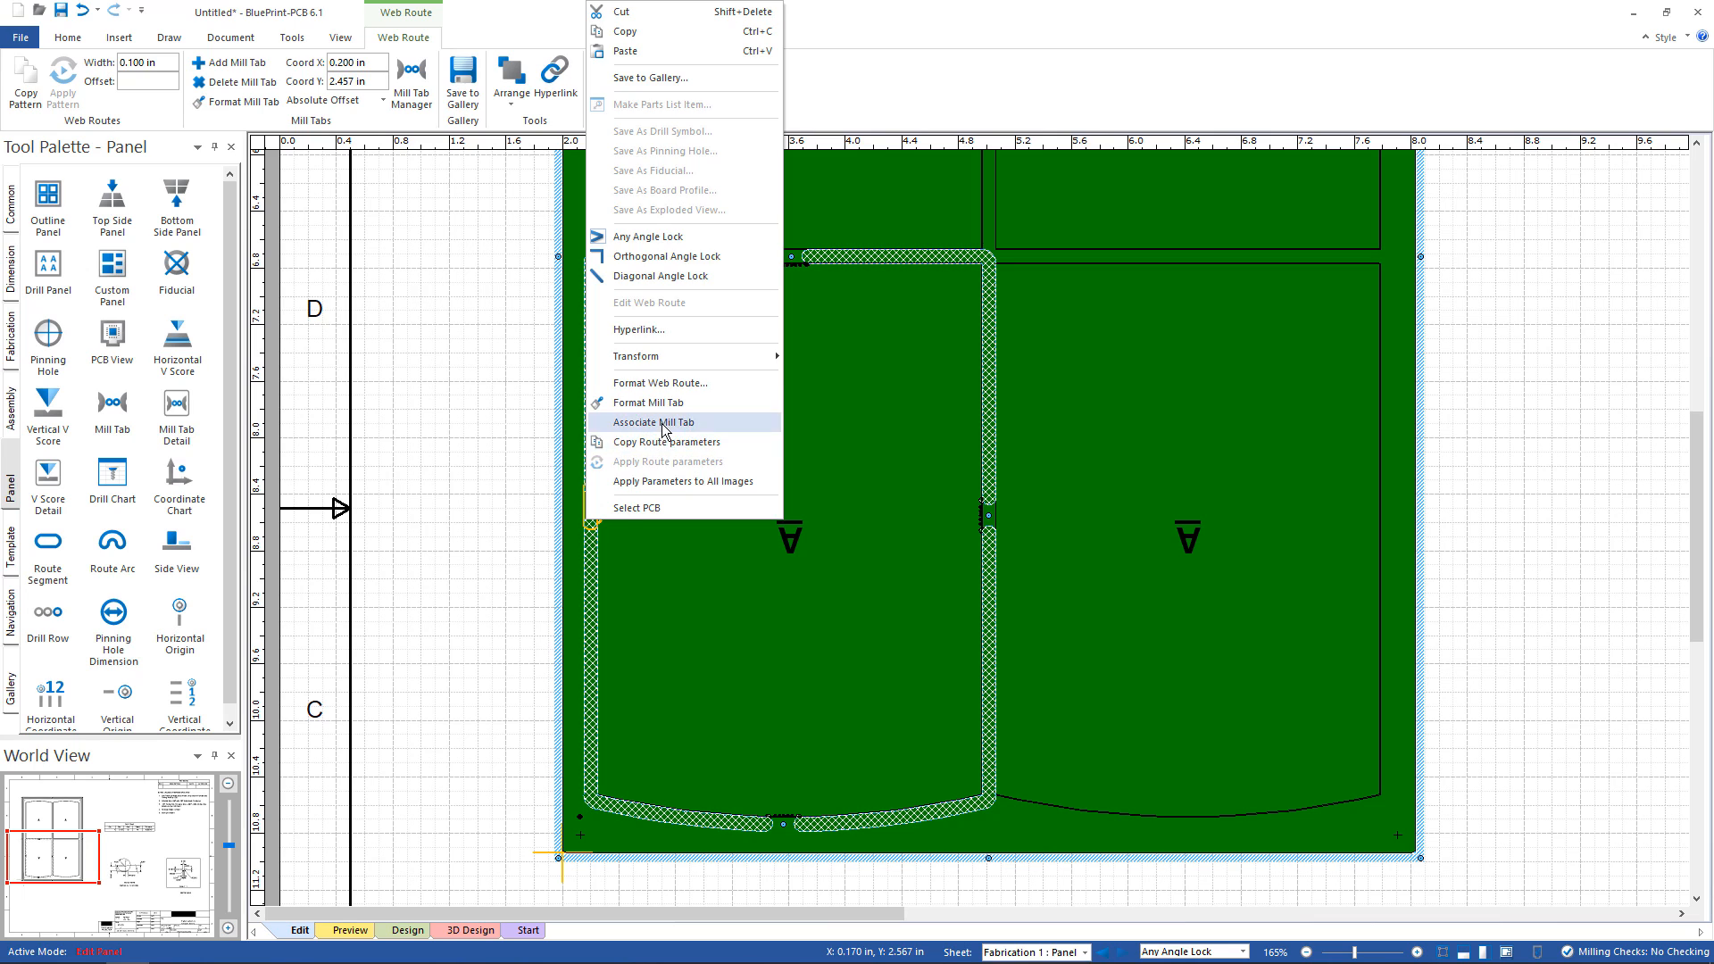
click(661, 423)
click(985, 516)
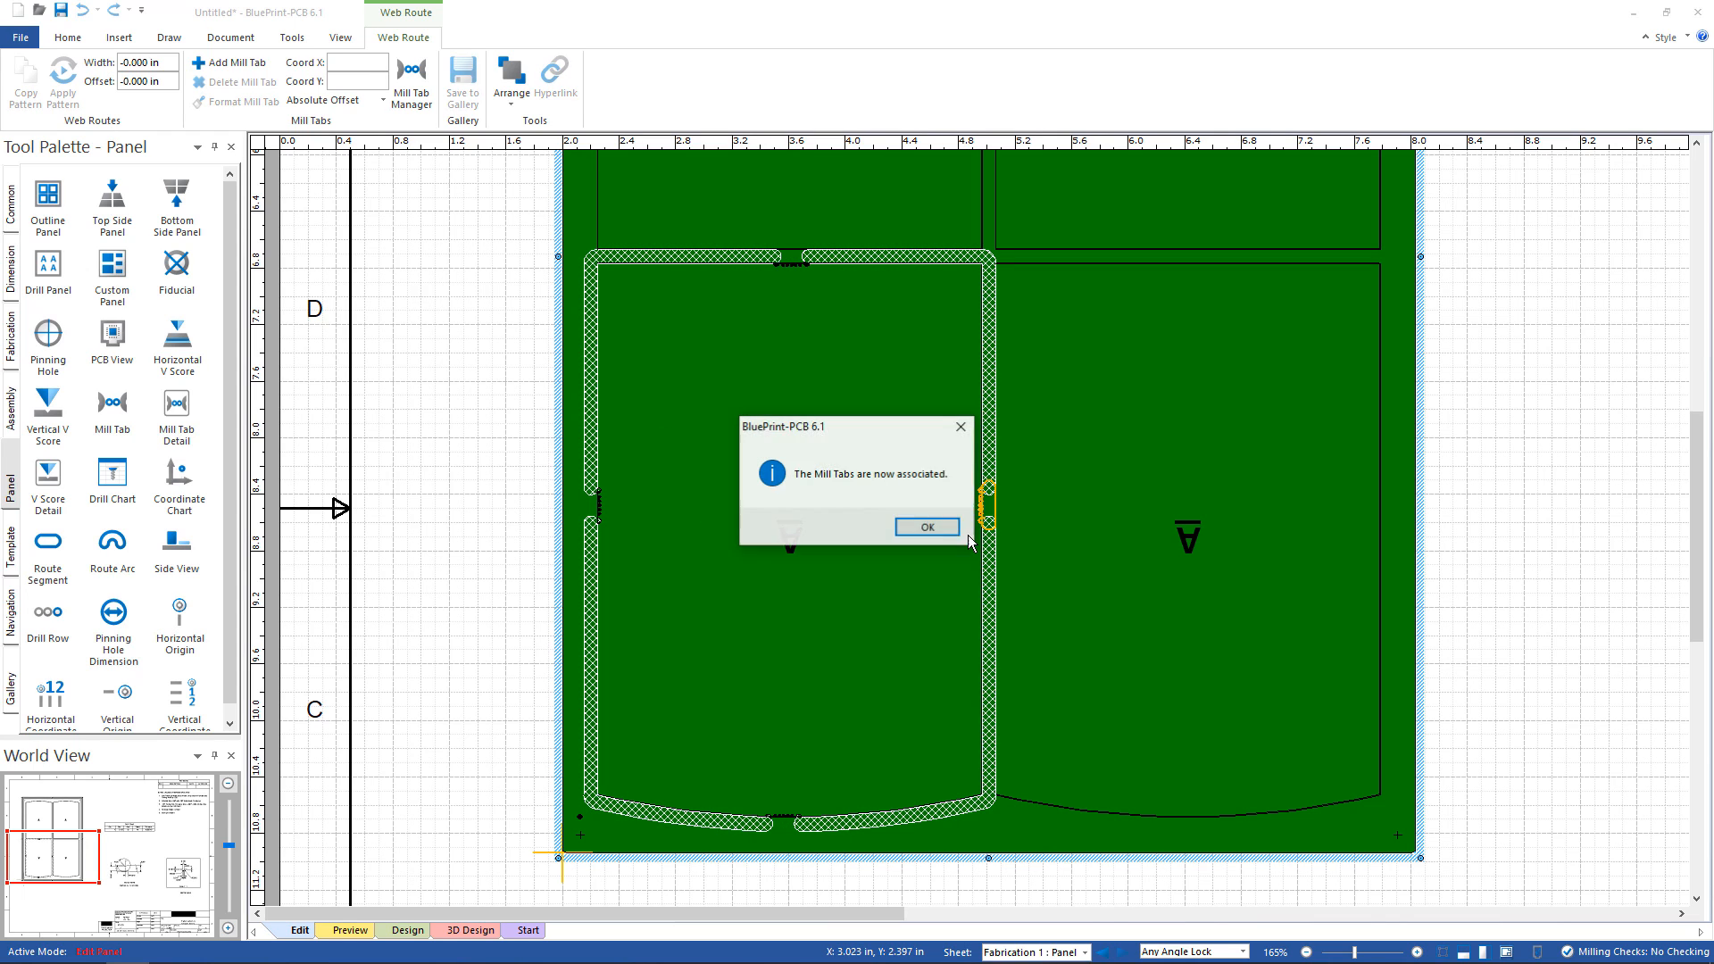
click(926, 527)
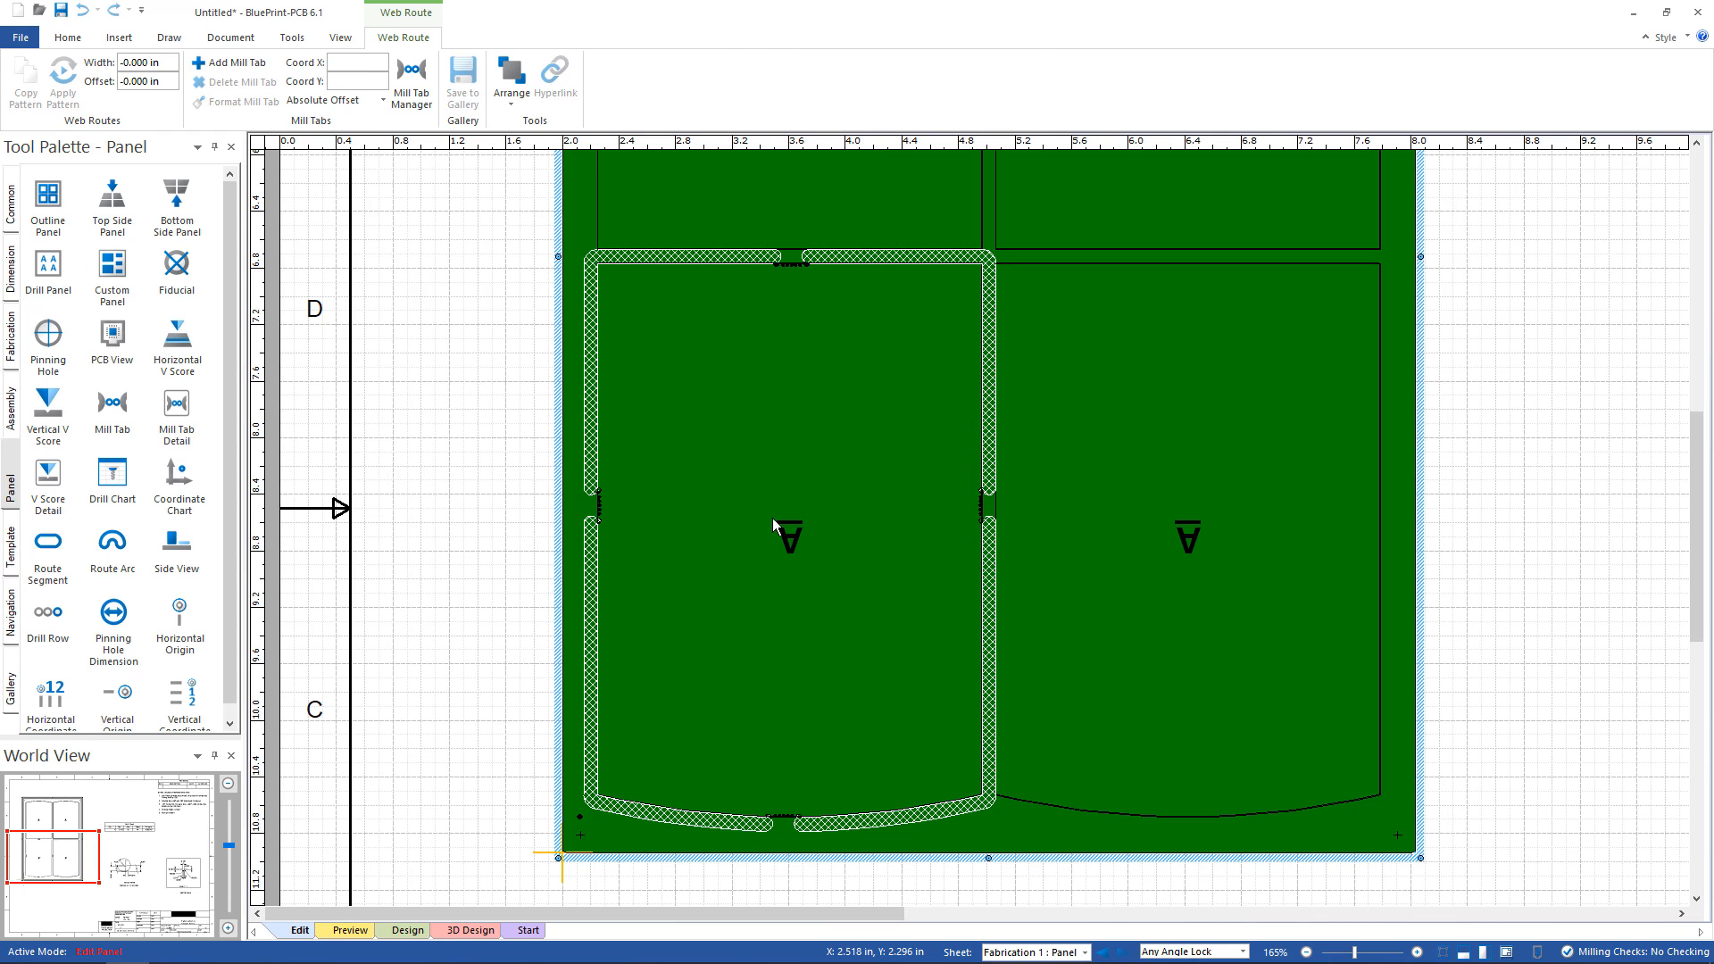
Move the left mill tab up along the web route, and back down to Y 2.436 in.
click(589, 505)
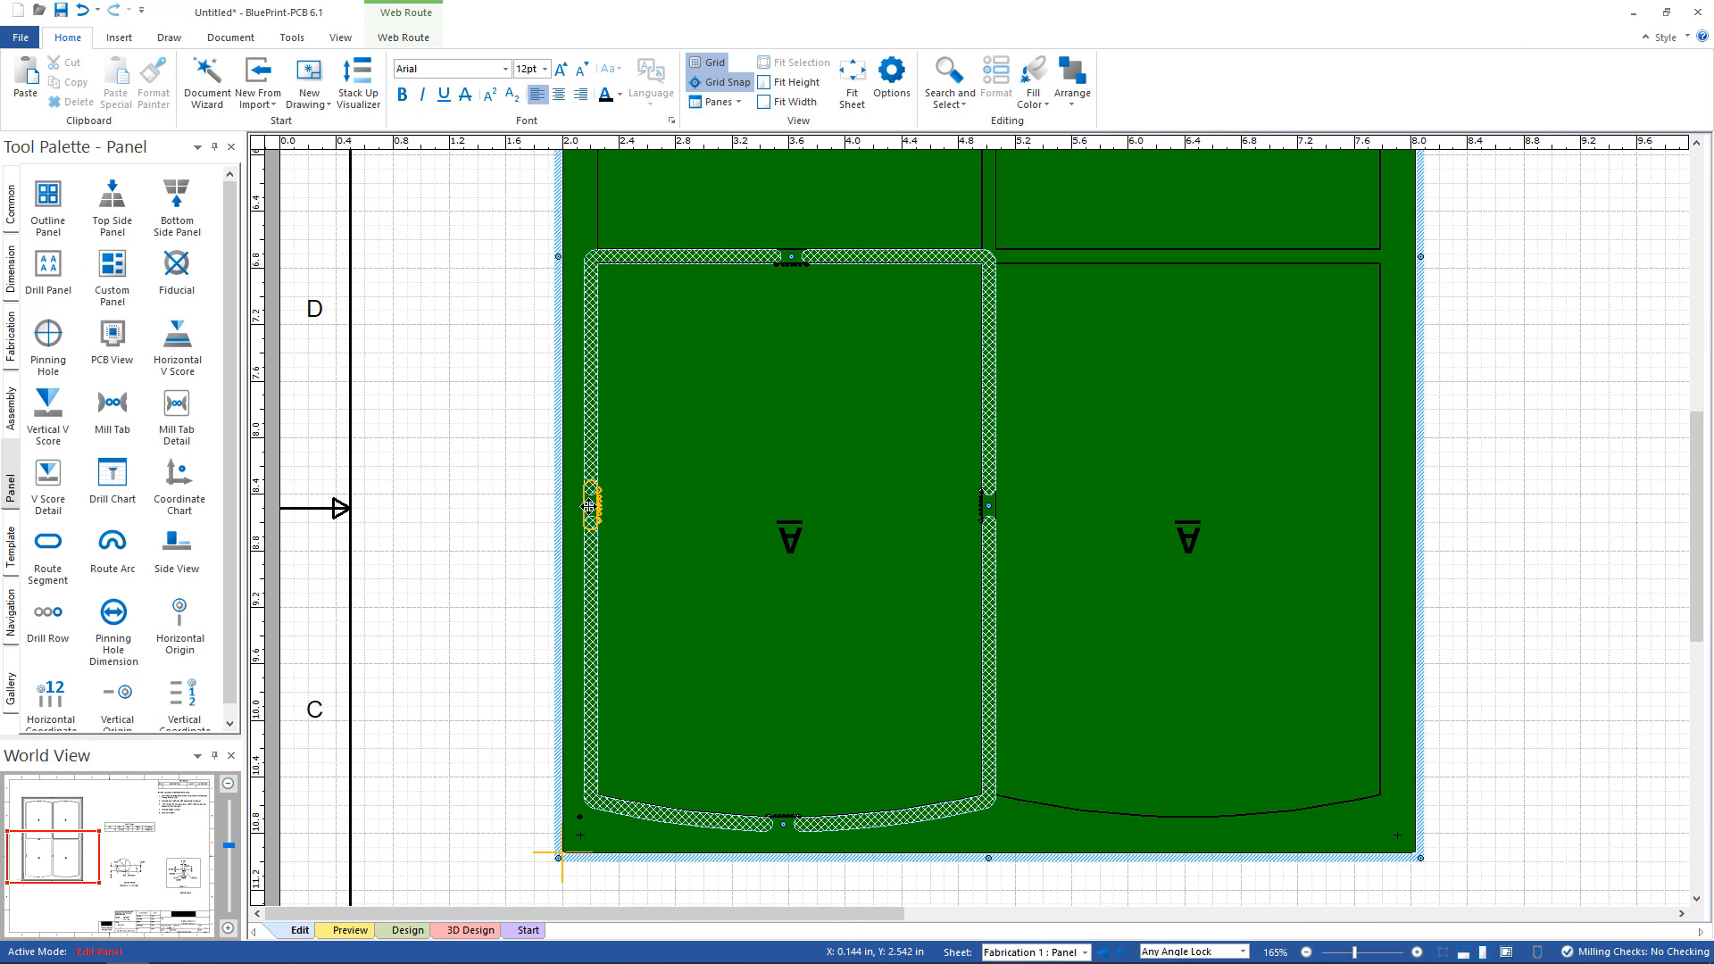
drag(589, 506, 591, 477)
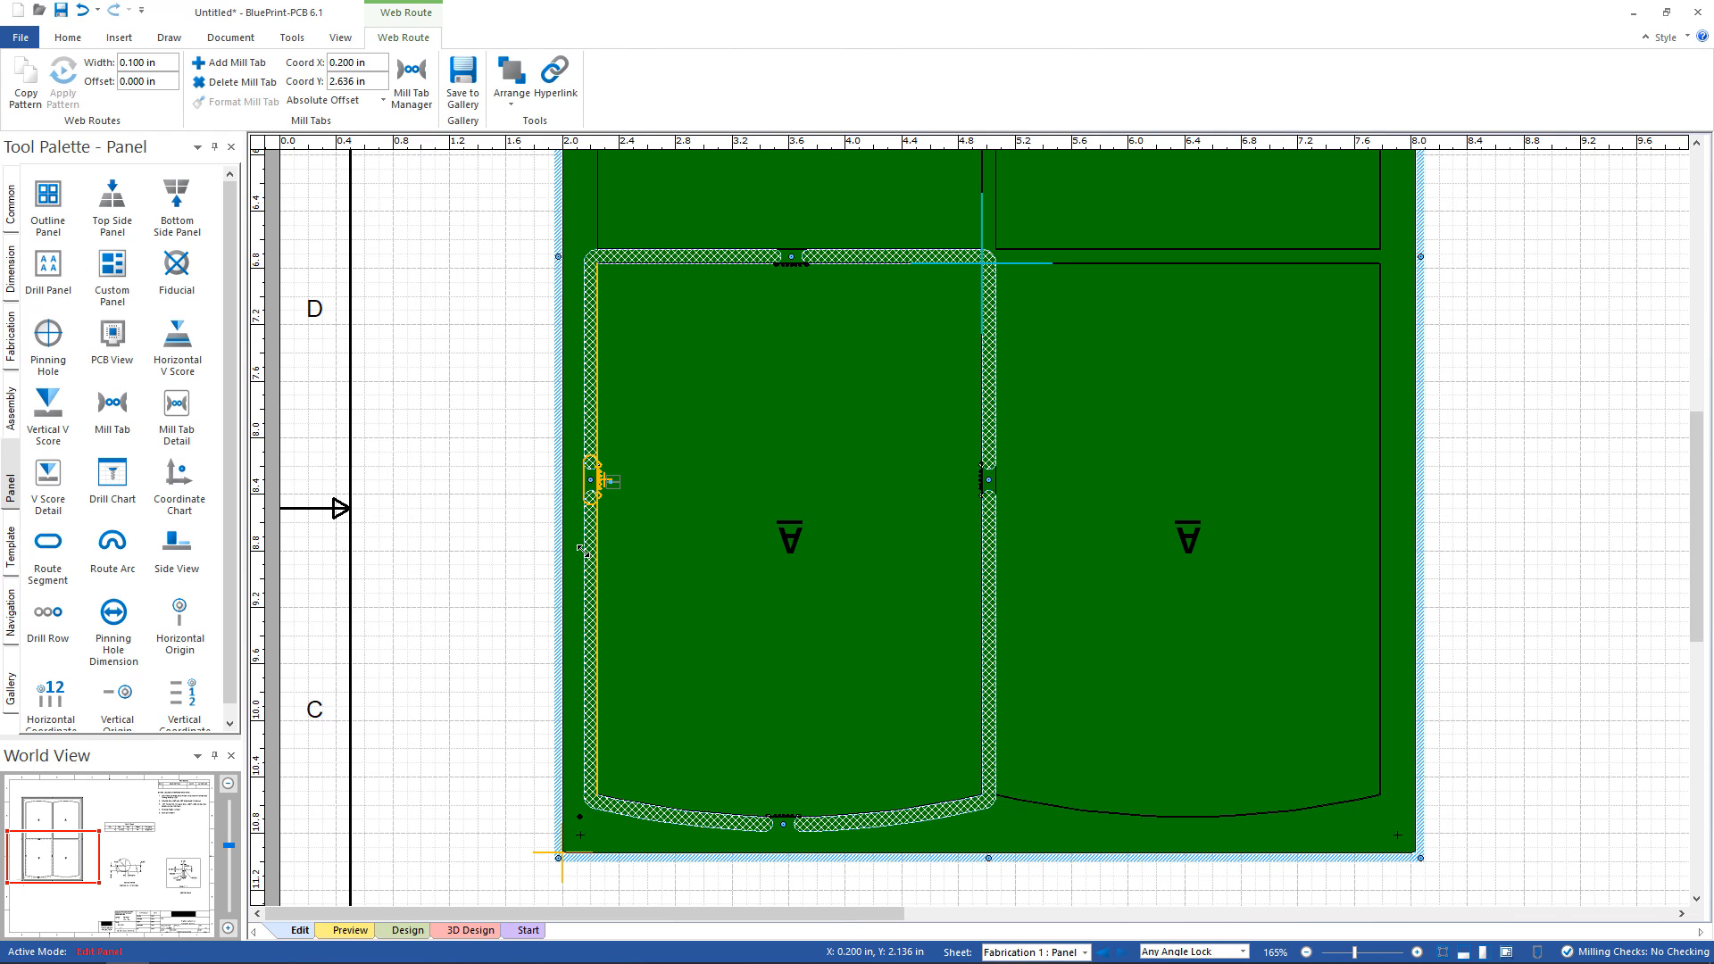
drag(580, 549, 589, 508)
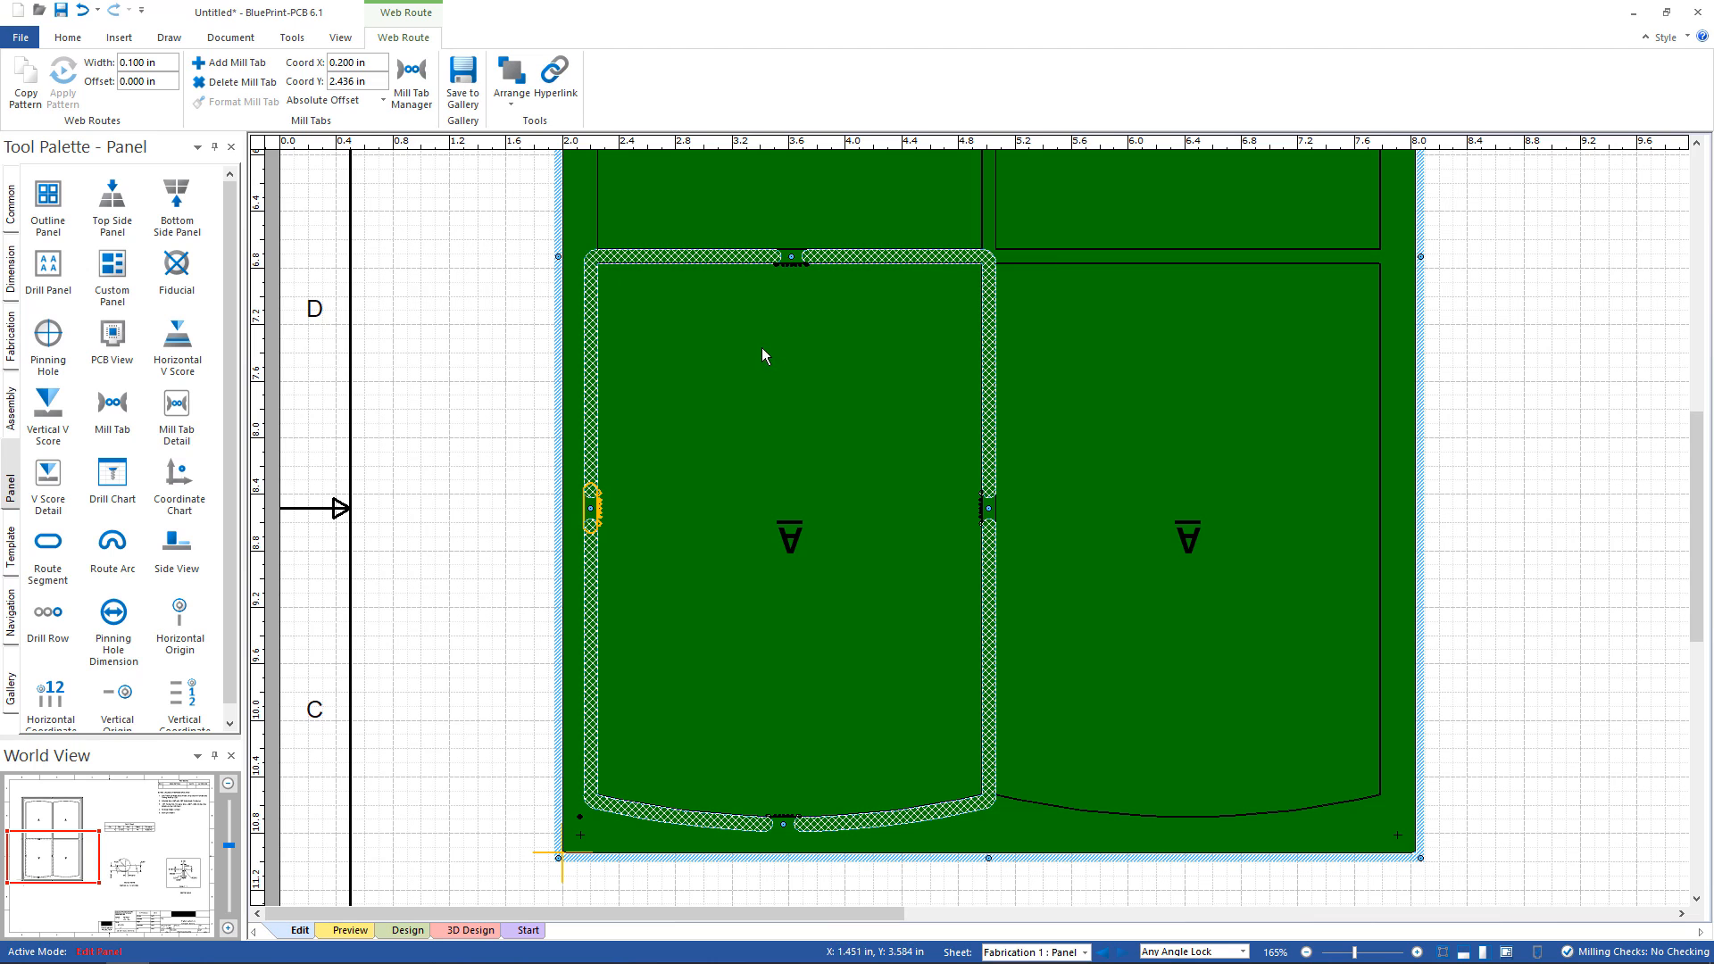
Associate the mill tab on the web route's top side with the one on its bottom side.
click(779, 255)
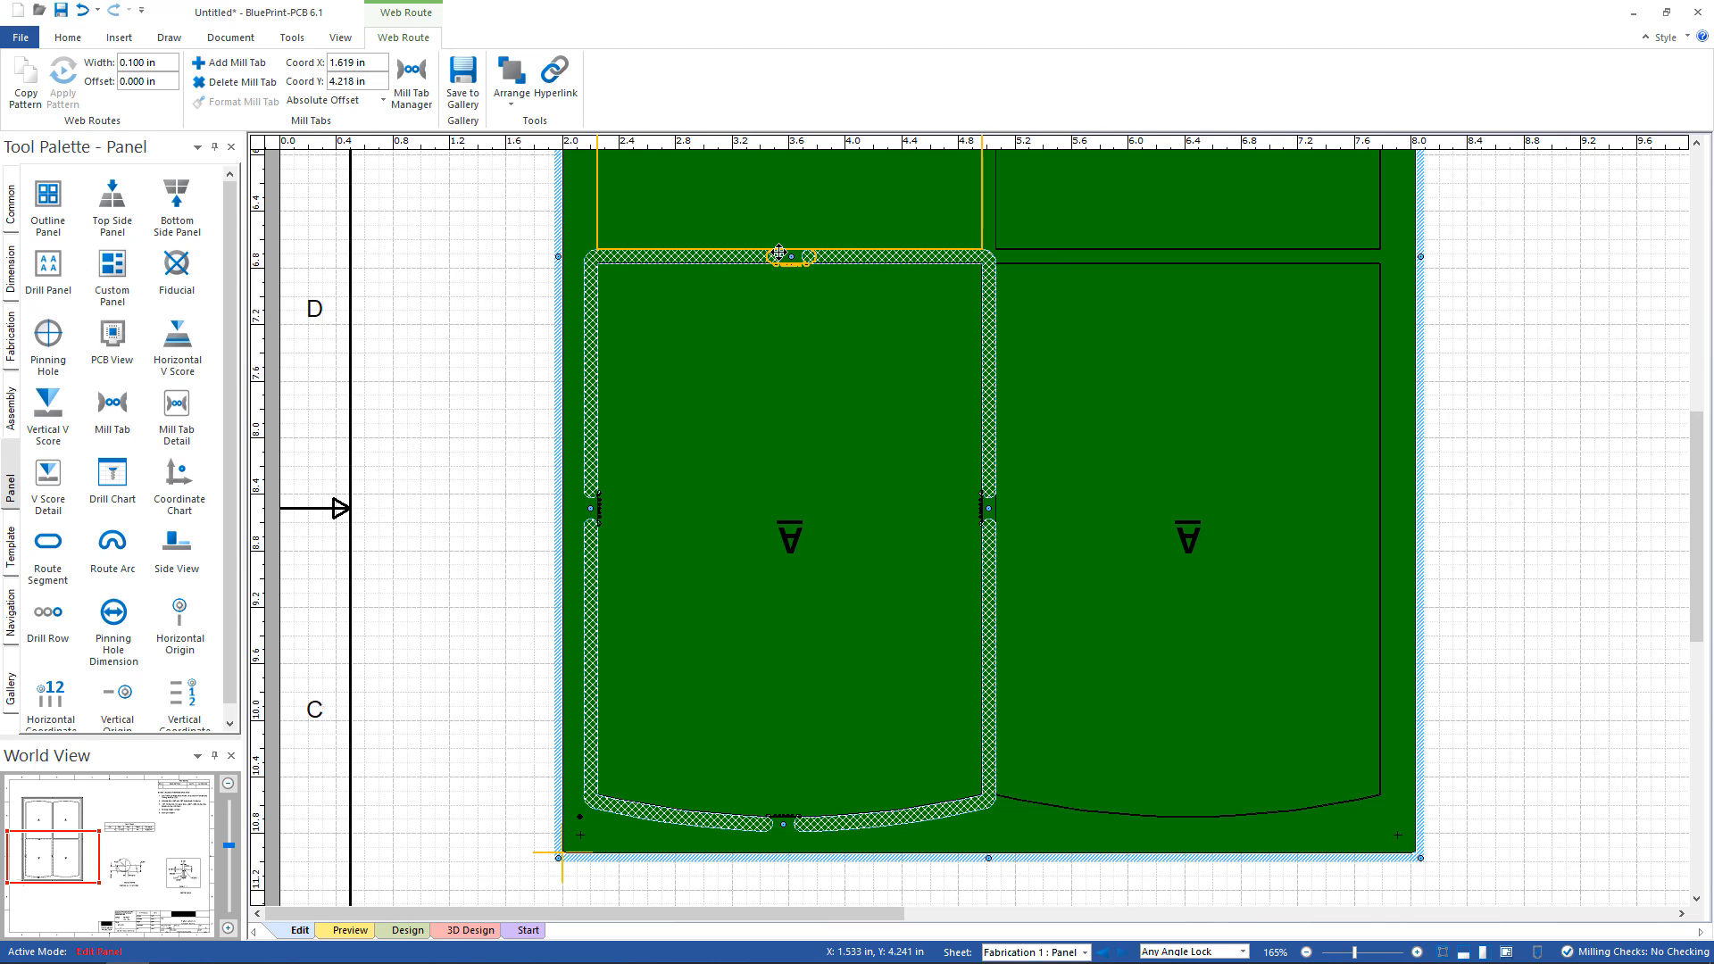
right_click(779, 253)
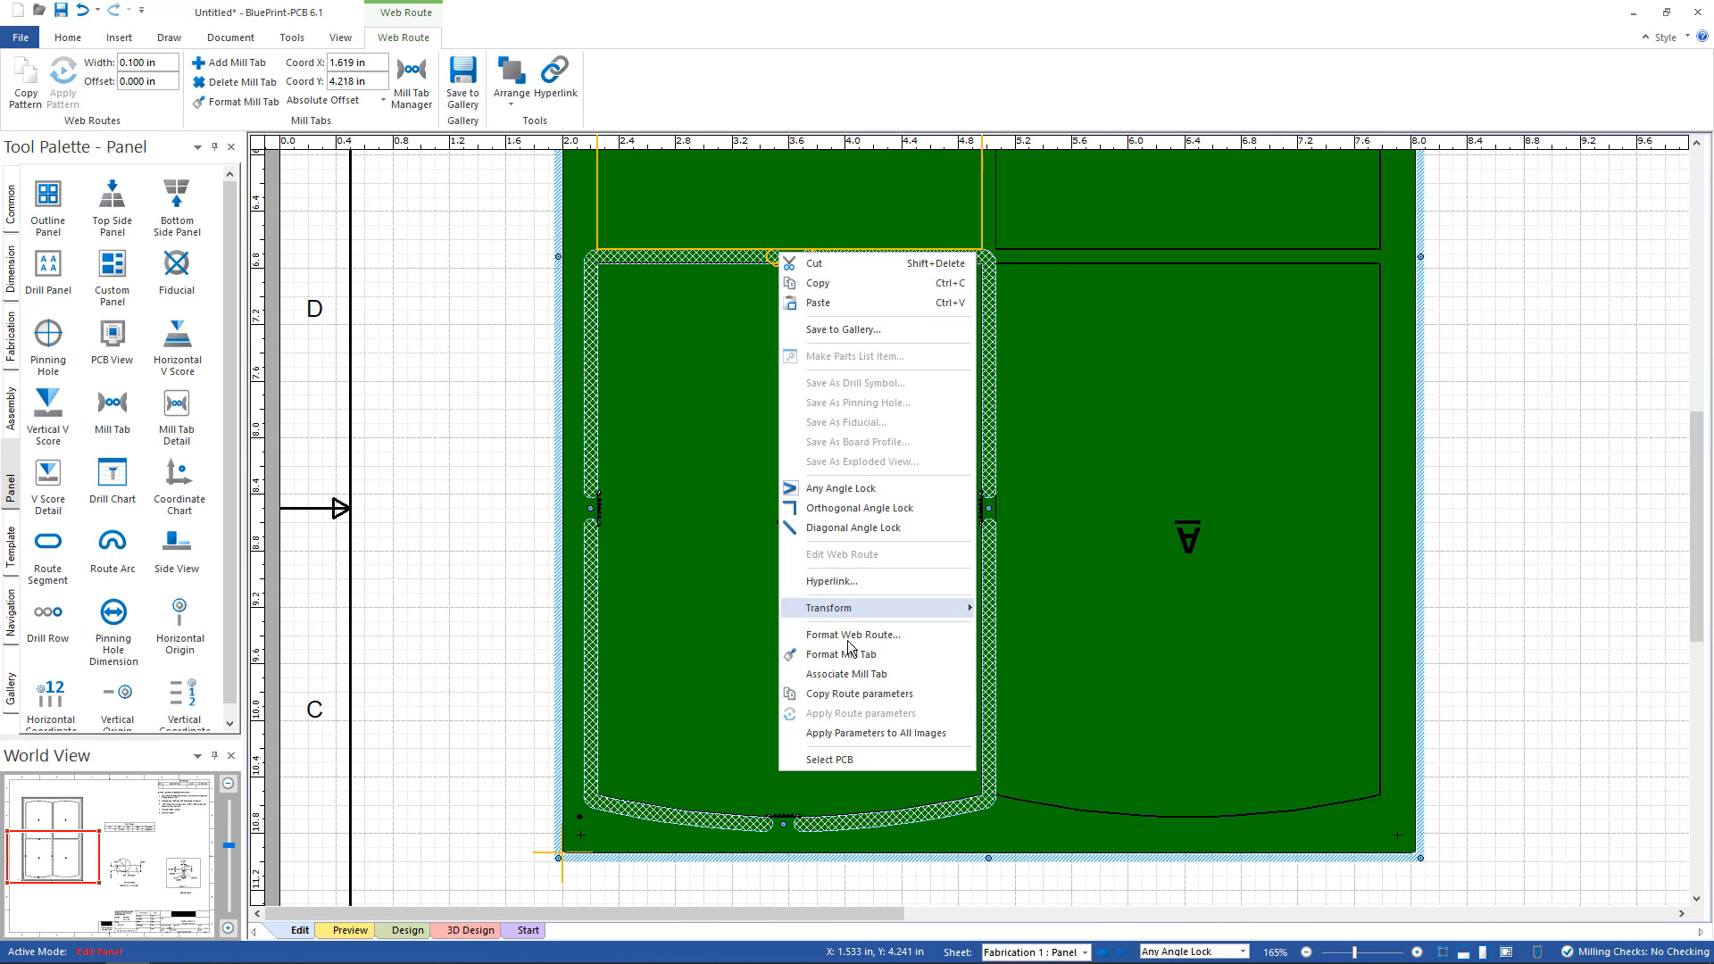
click(852, 674)
click(769, 828)
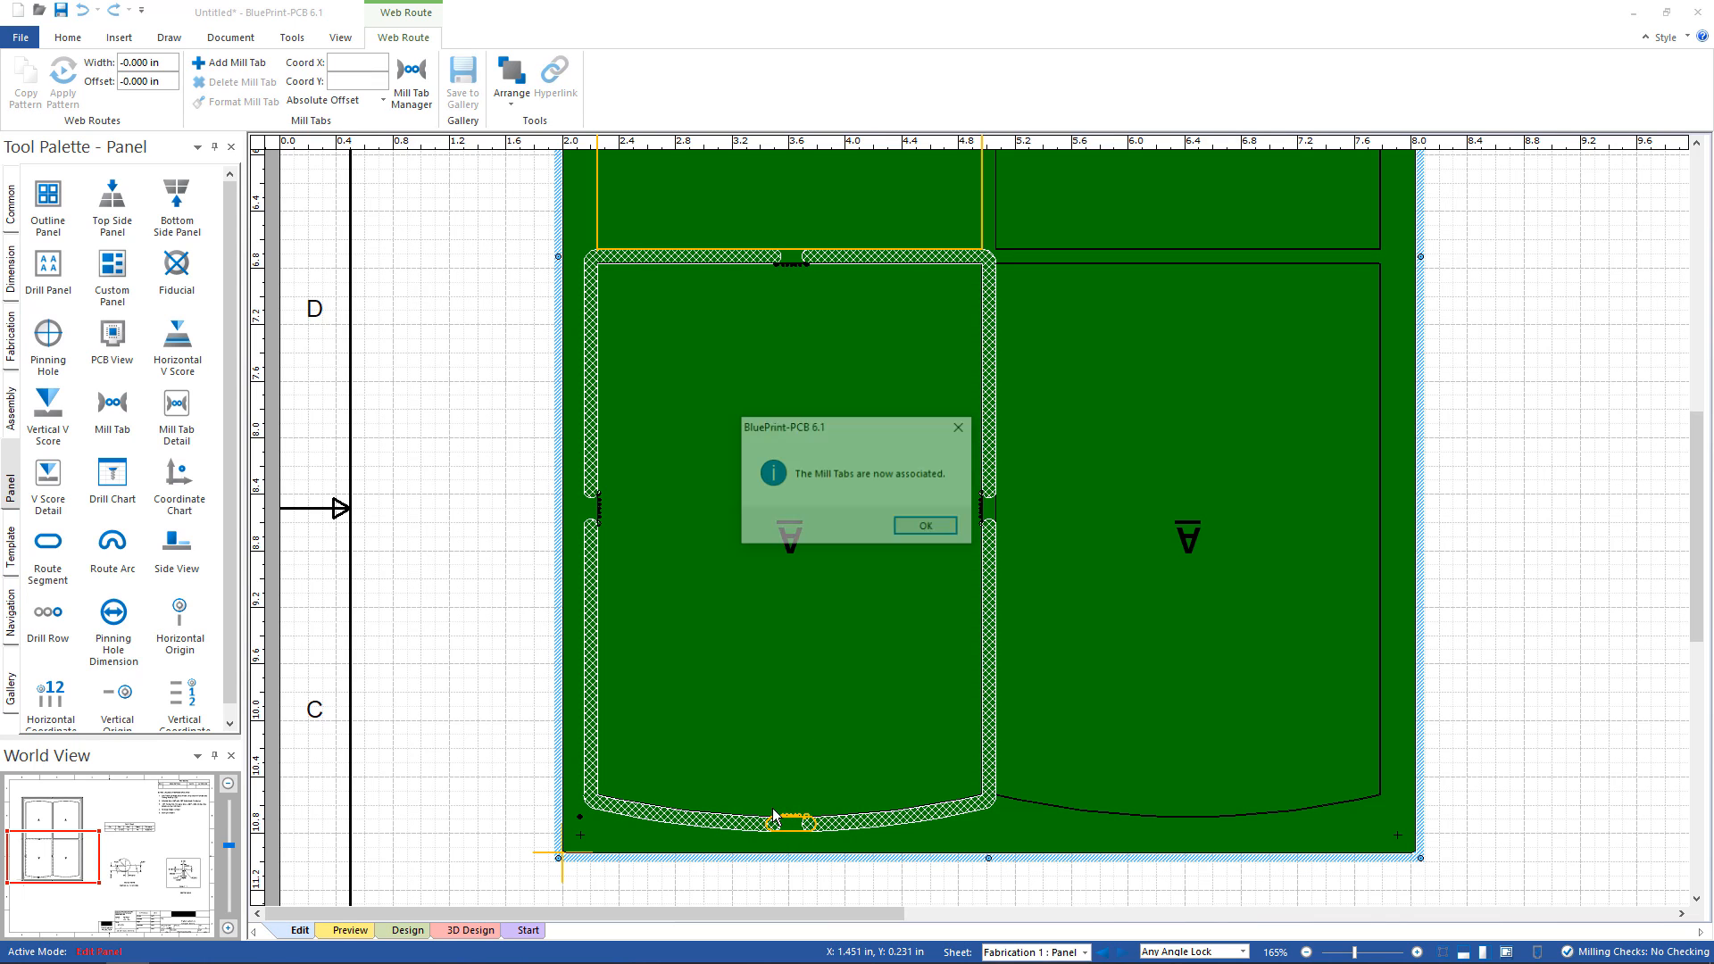
click(932, 526)
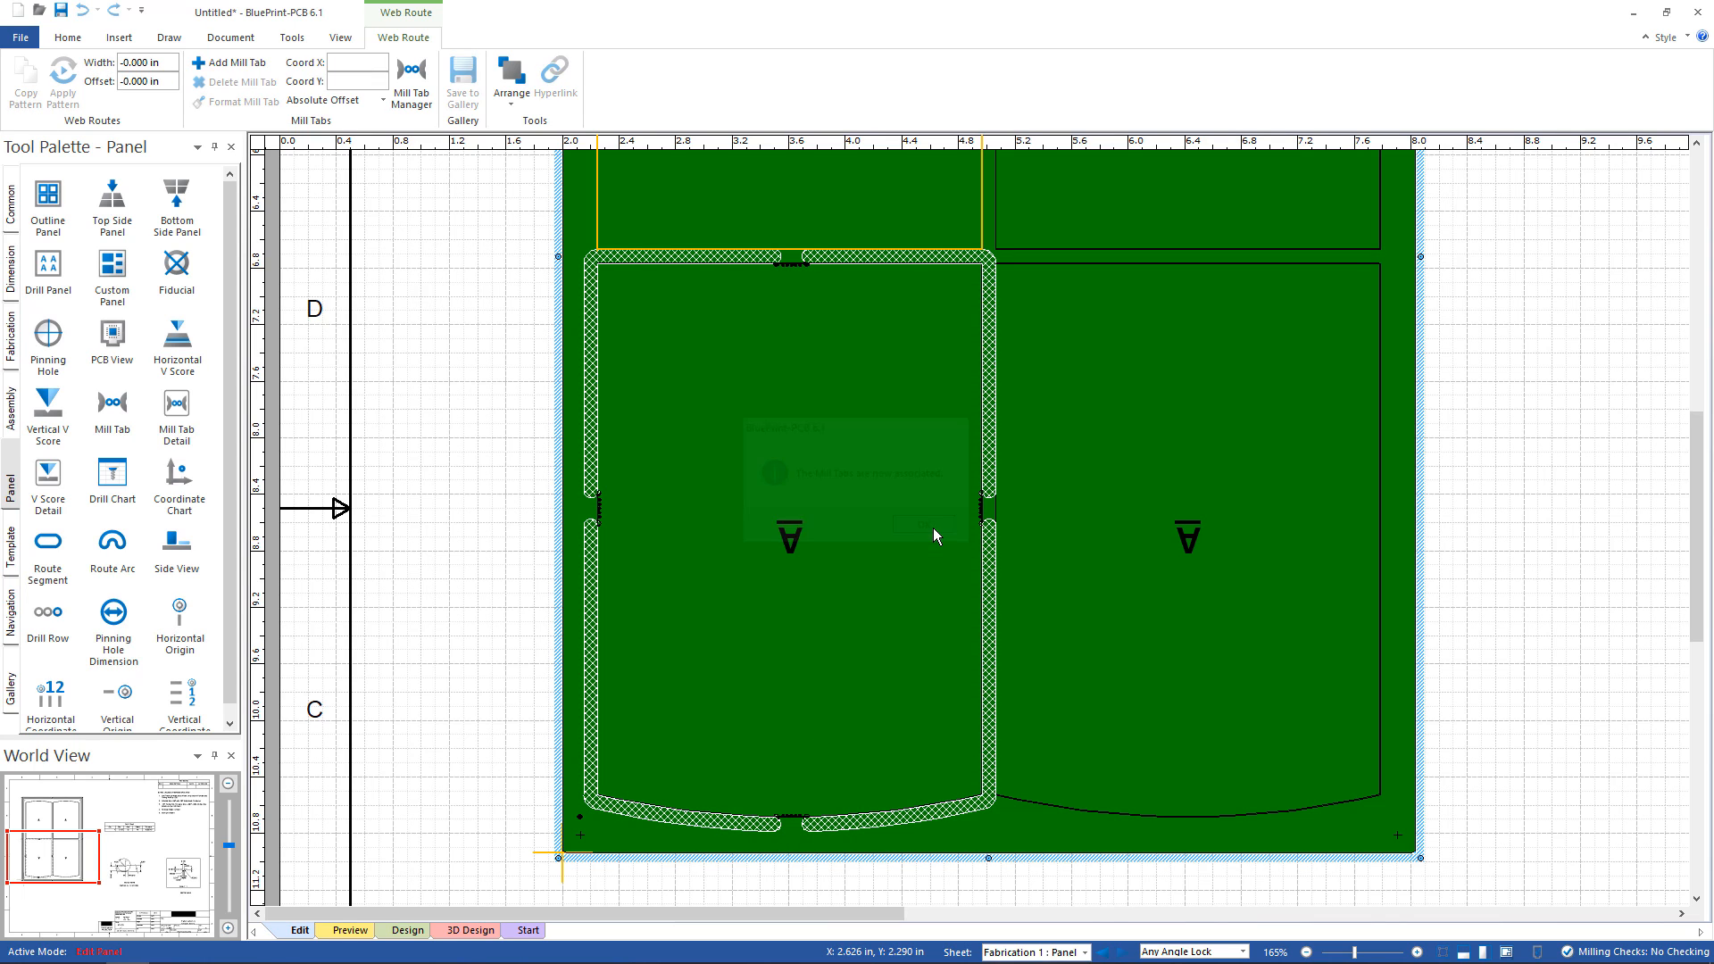
Apply the lower-left web route's parameters to all board images and merge the panel's web routes.
click(826, 586)
scroll(968, 527, right, 5)
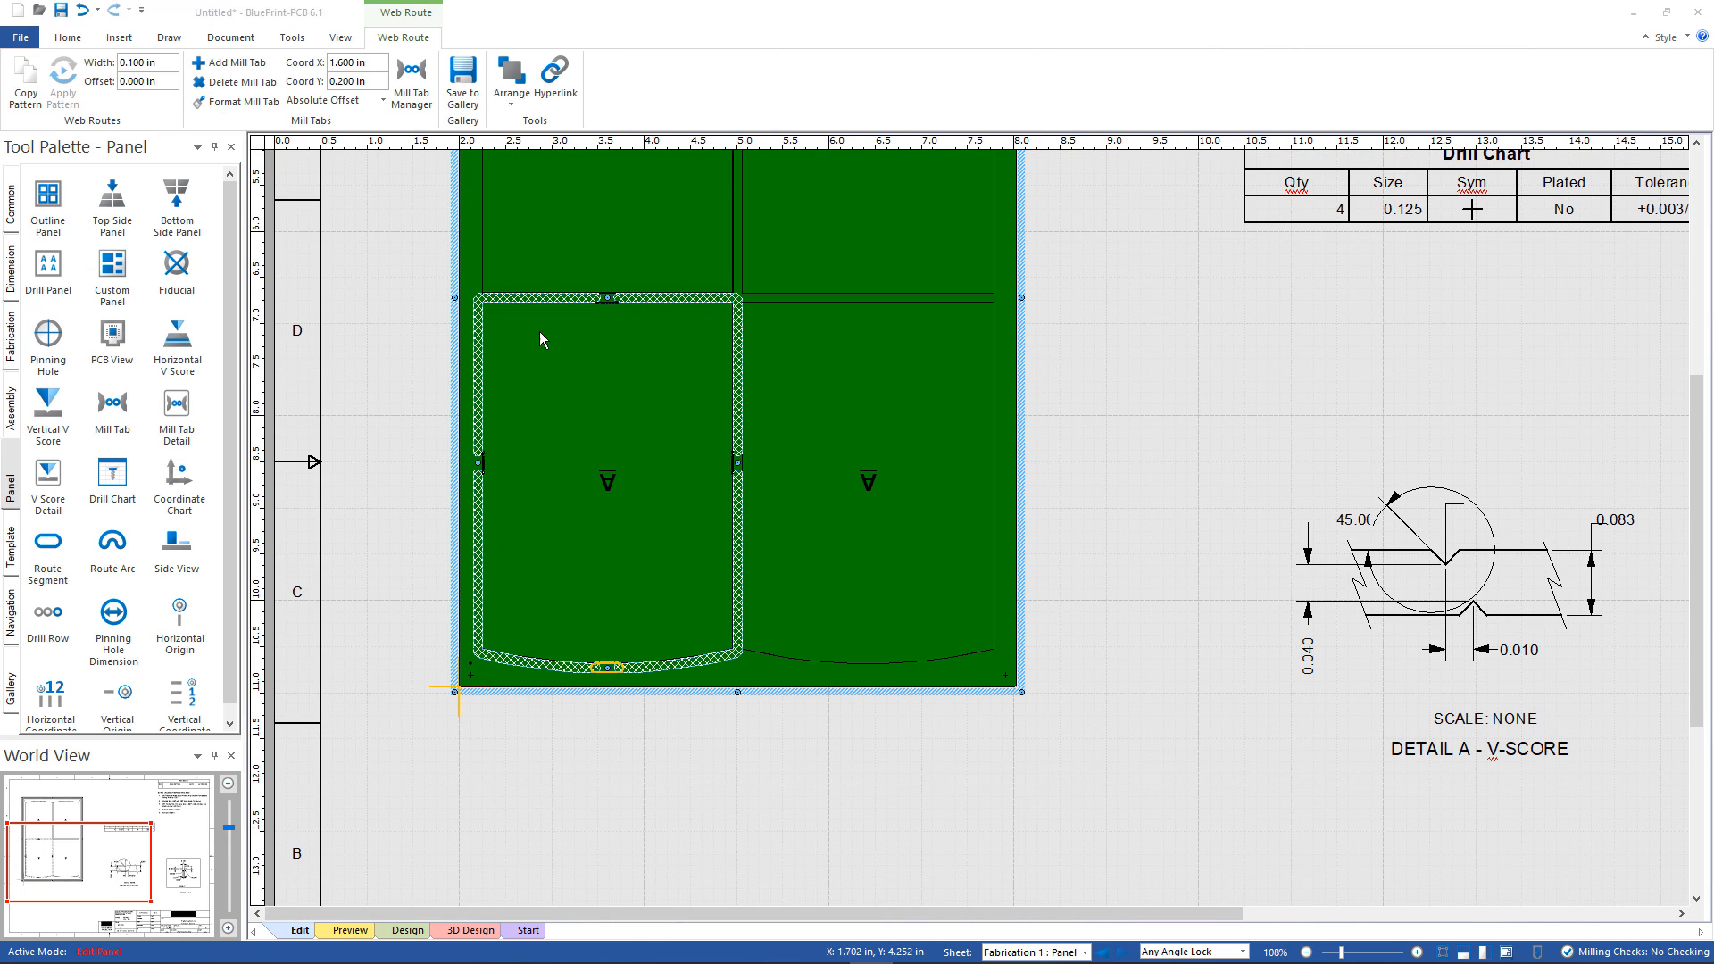
click(471, 393)
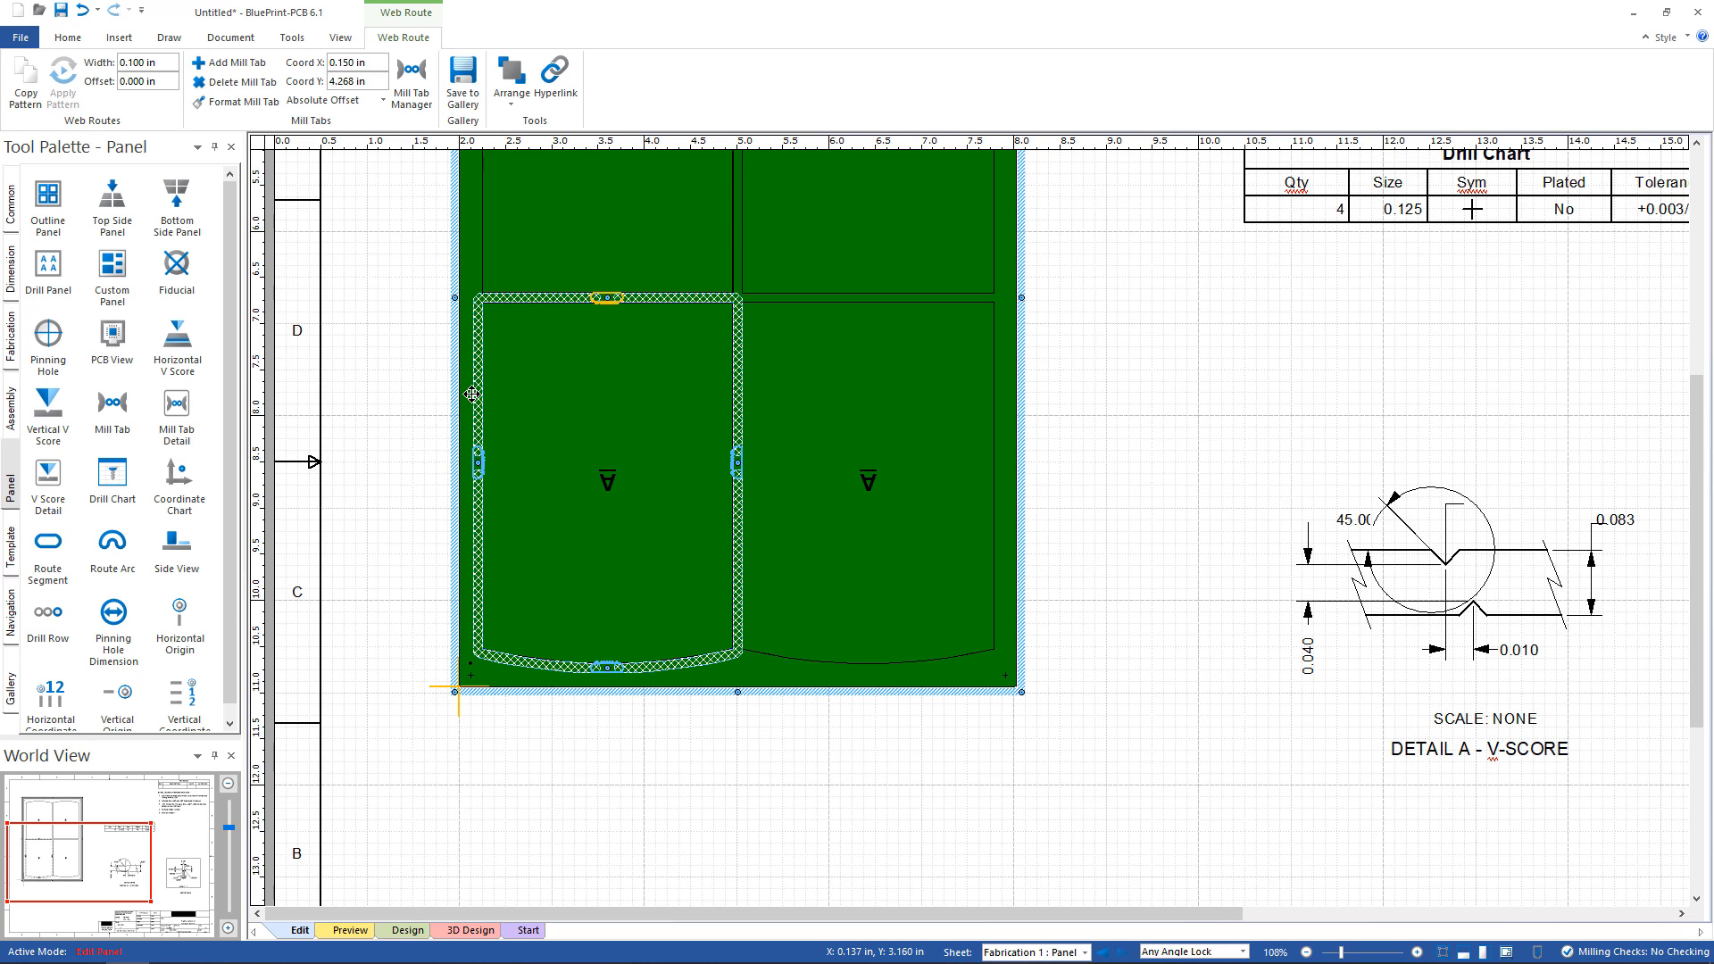
right_click(471, 394)
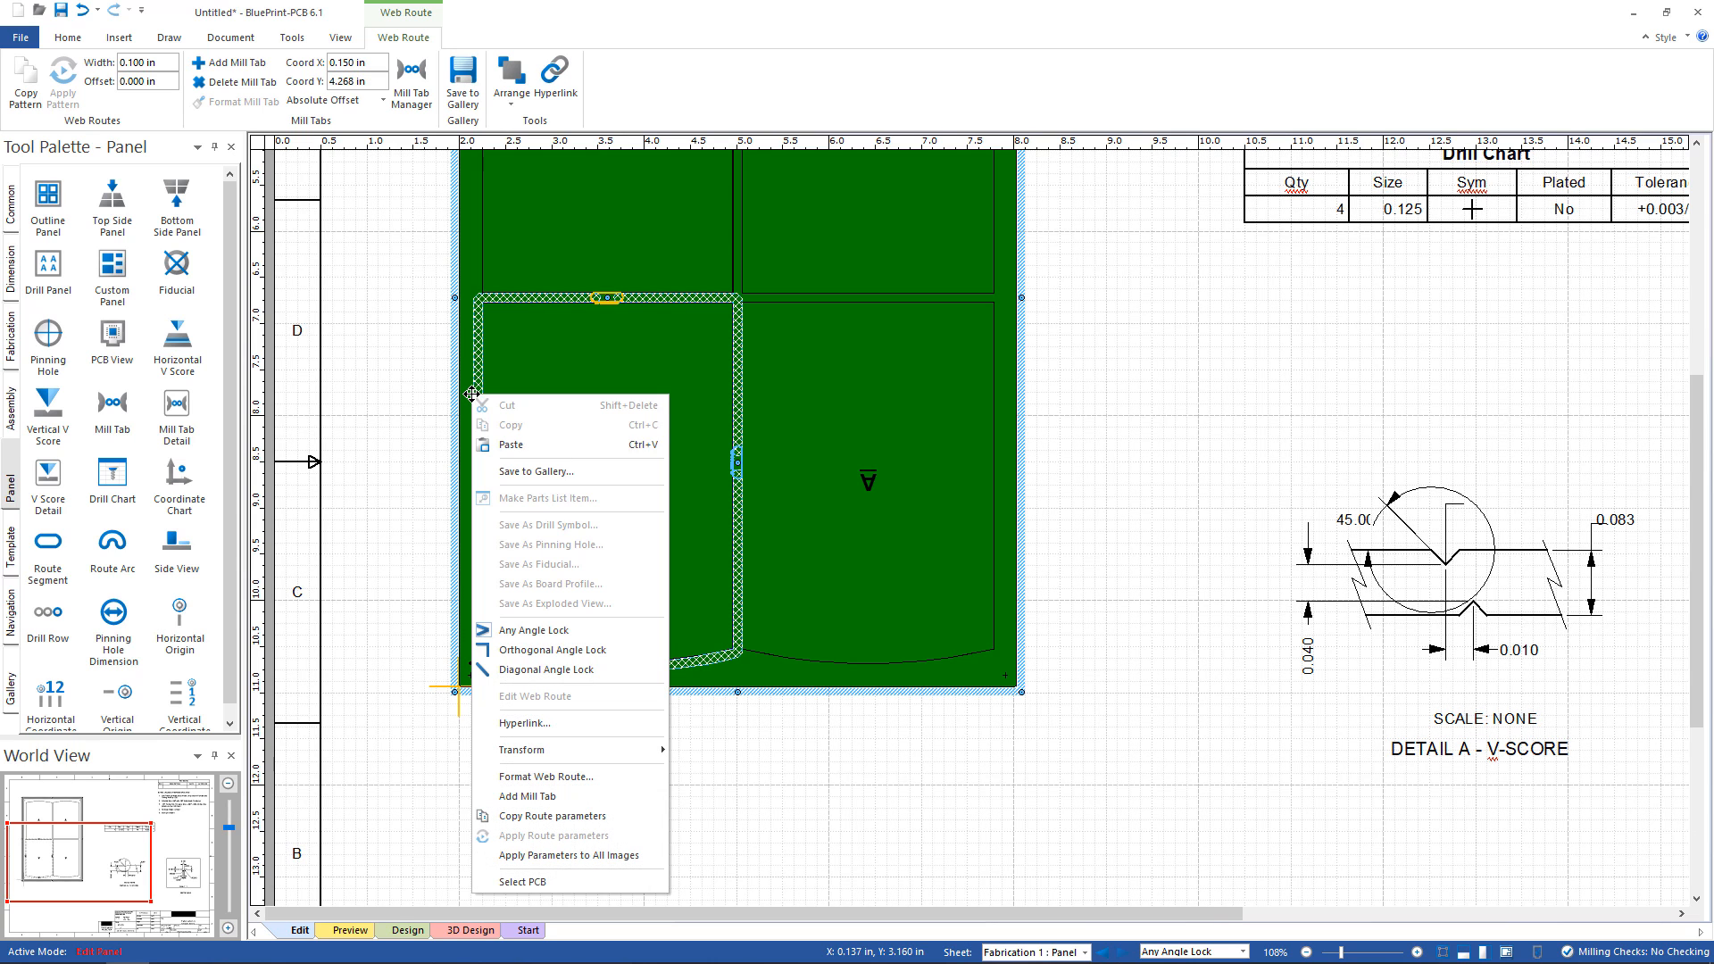
click(564, 860)
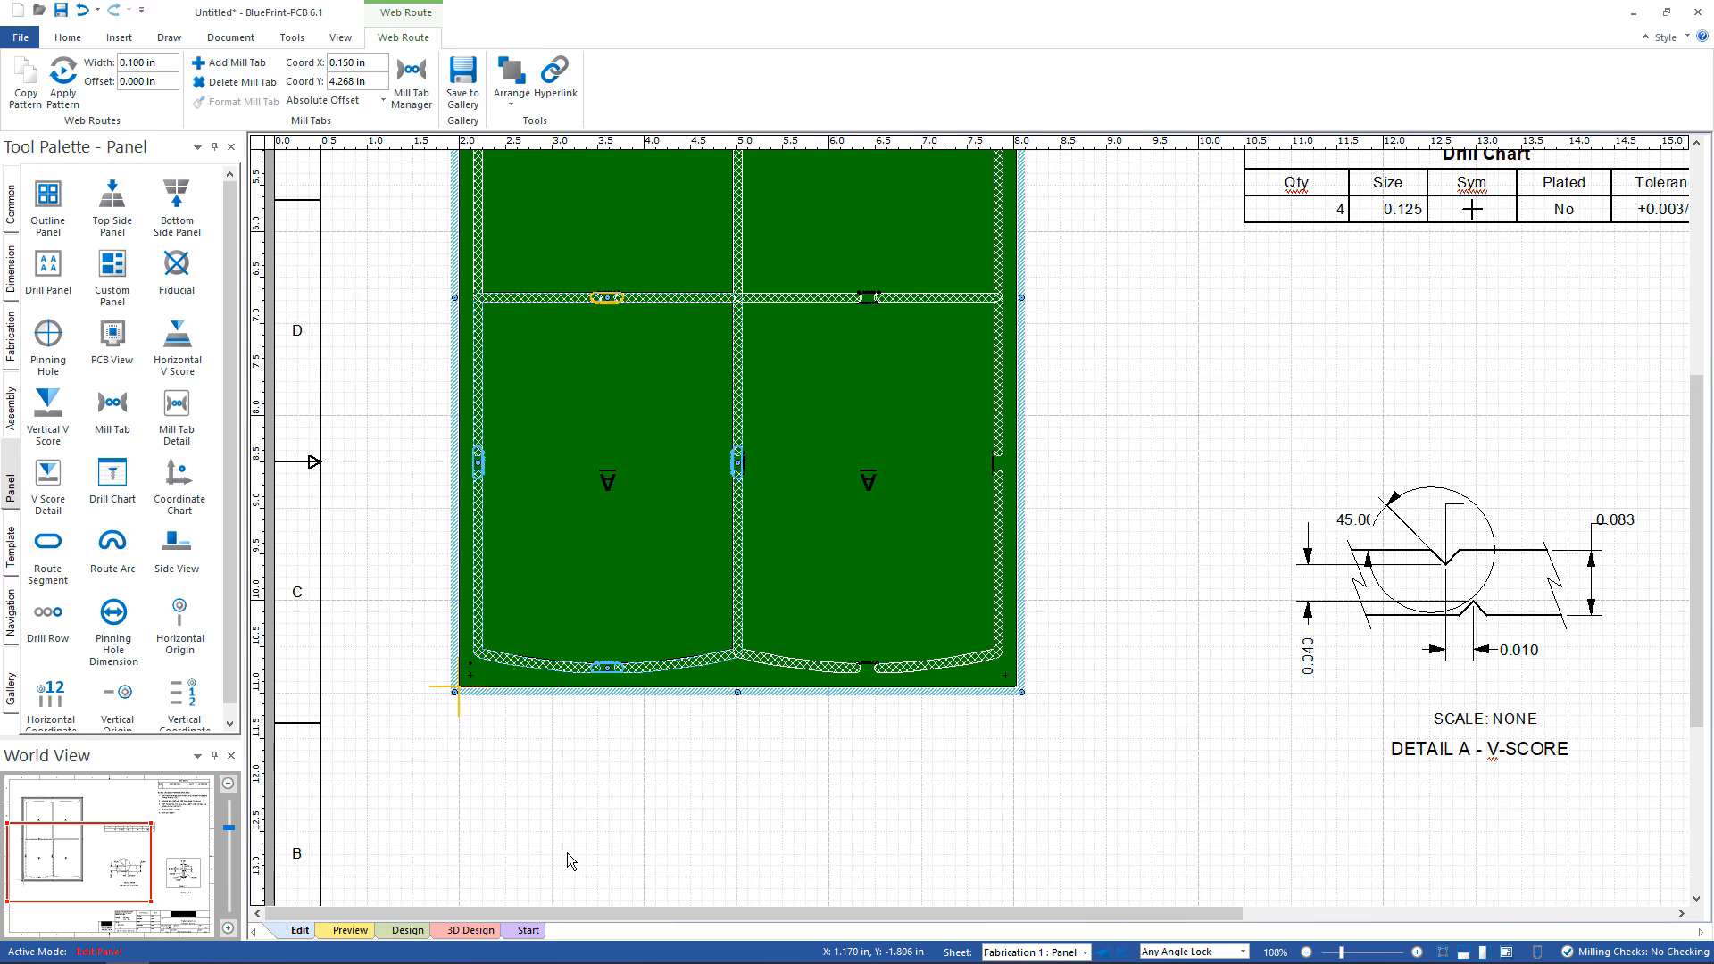
right_click(748, 685)
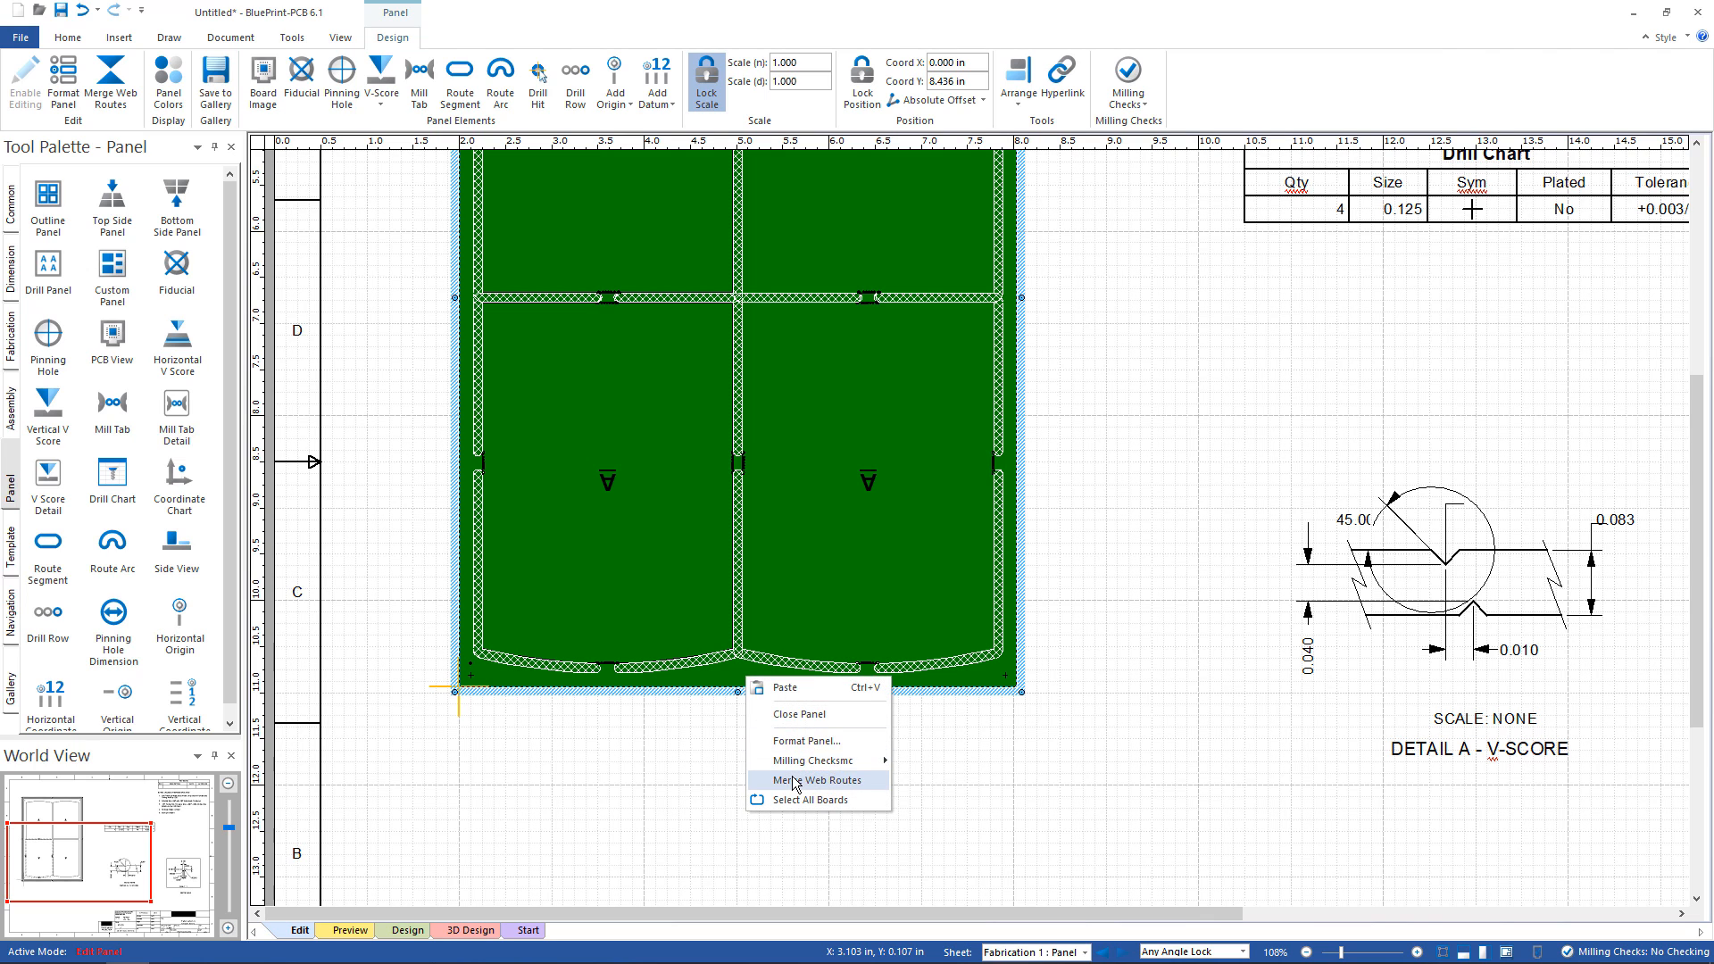
click(795, 781)
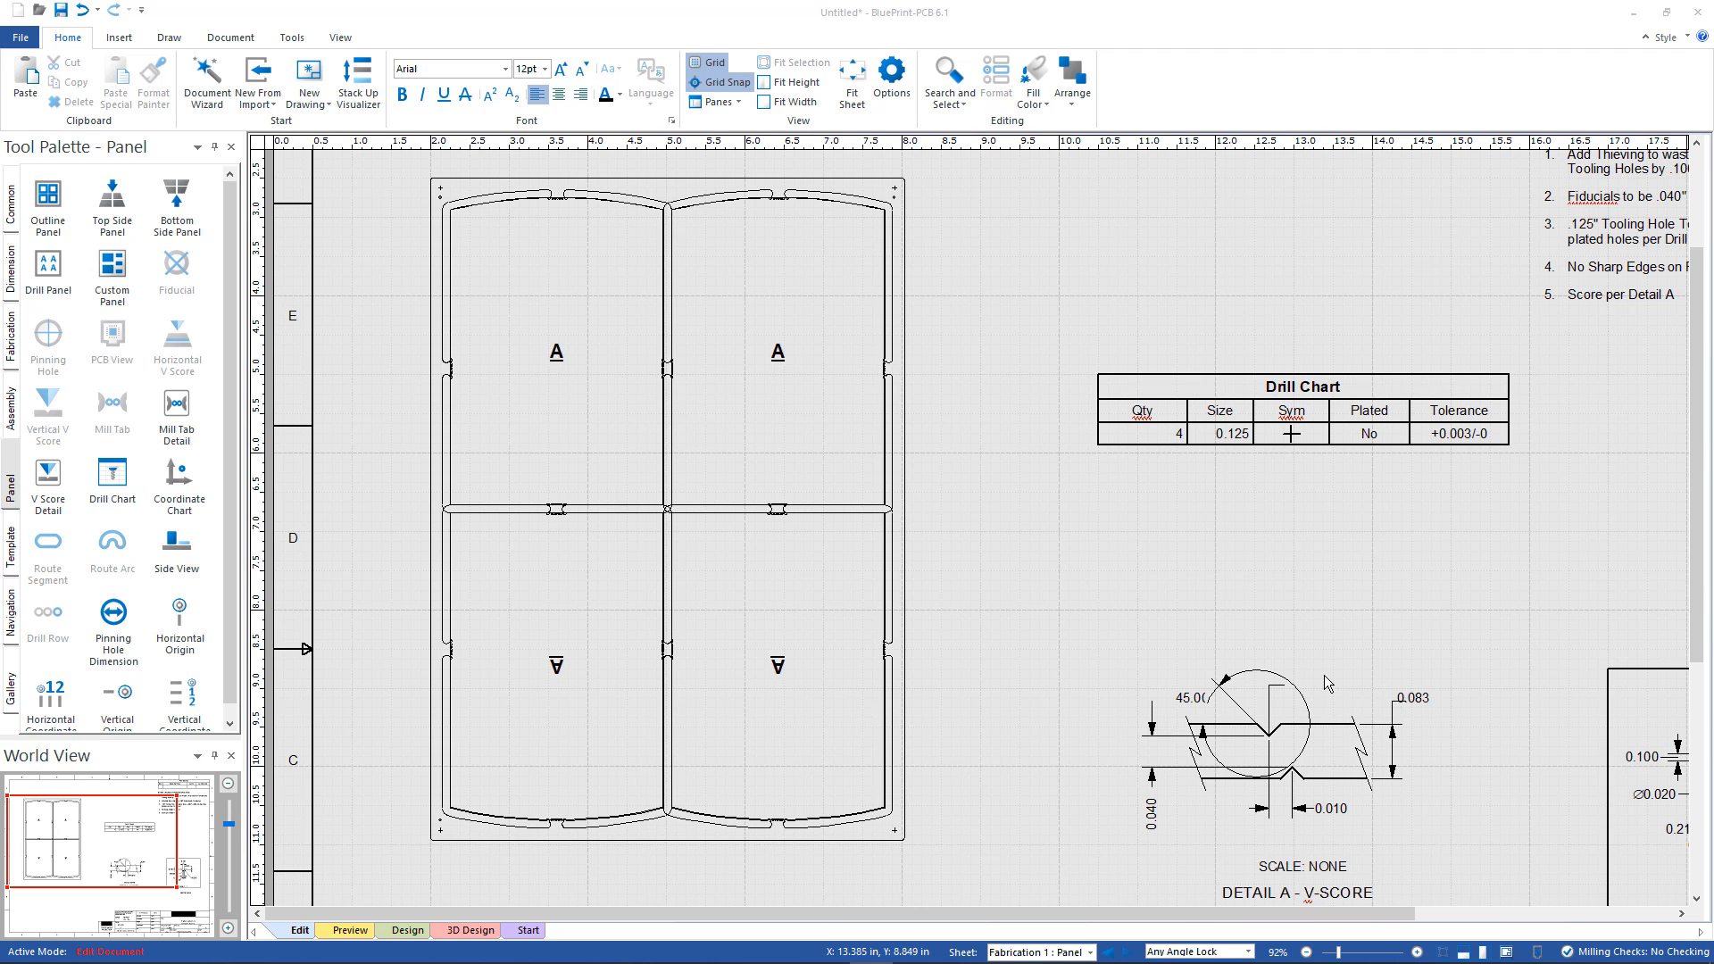
Examine the dimensions of the perforated break in the Mill Tab Detail.
drag(1387, 912, 1590, 914)
middle_drag(1499, 780, 1477, 666)
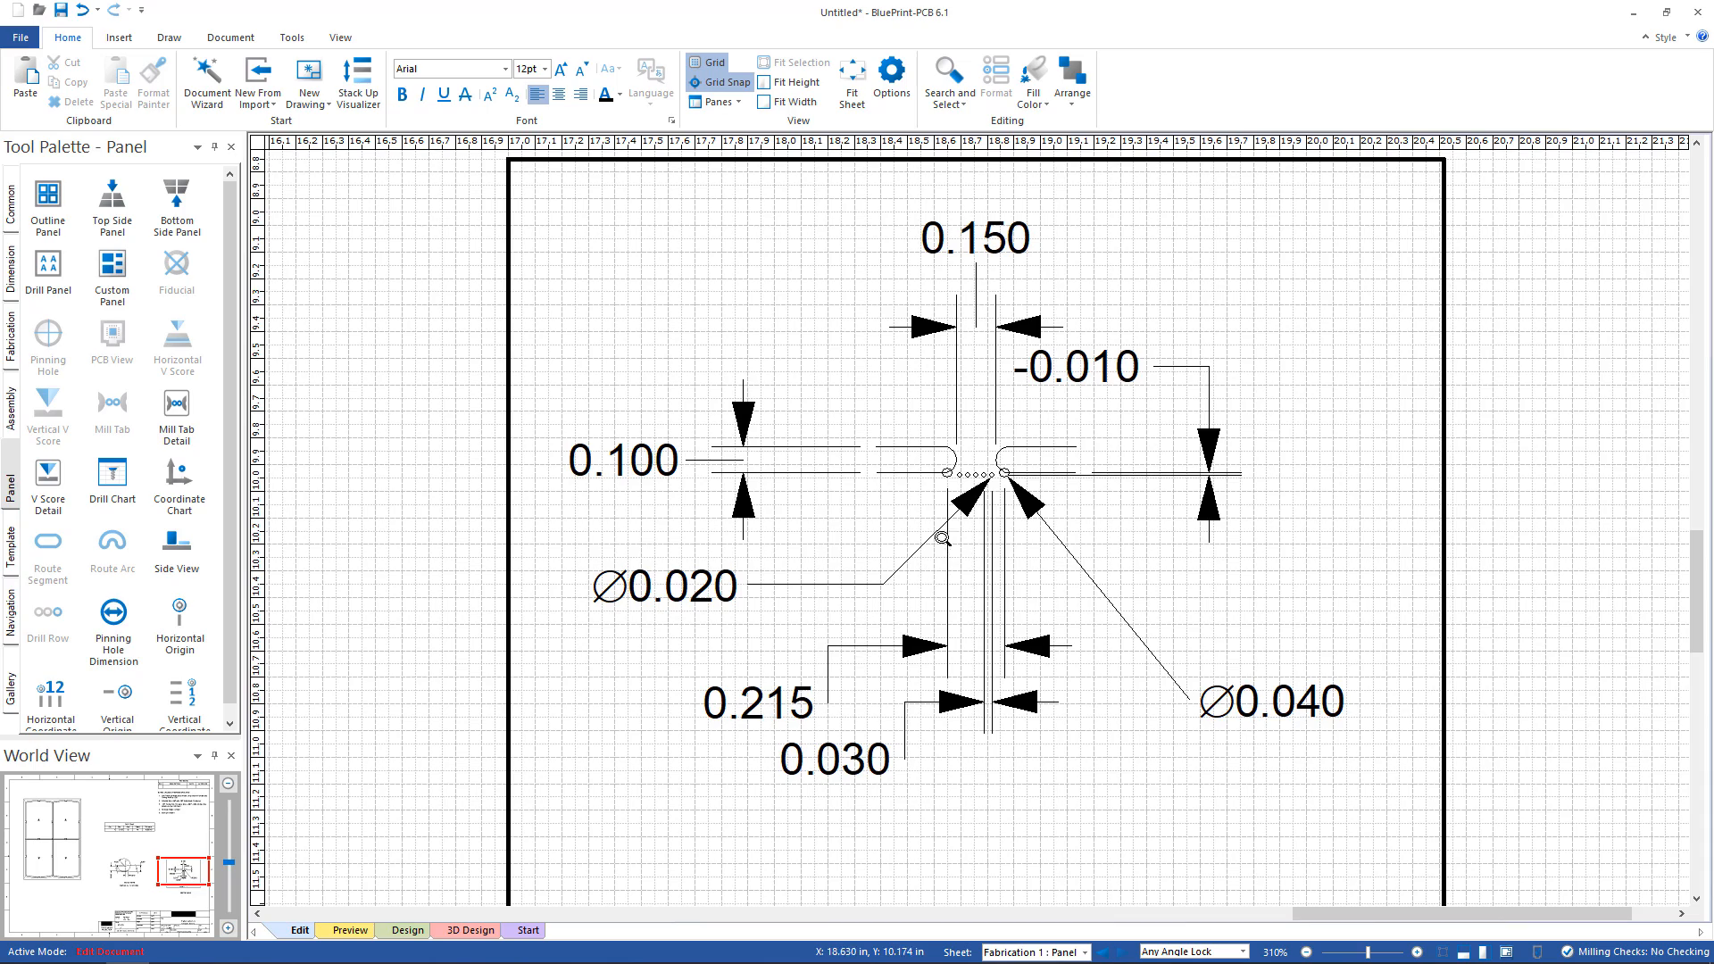
middle_drag(941, 535, 995, 590)
scroll(895, 612, up, 3)
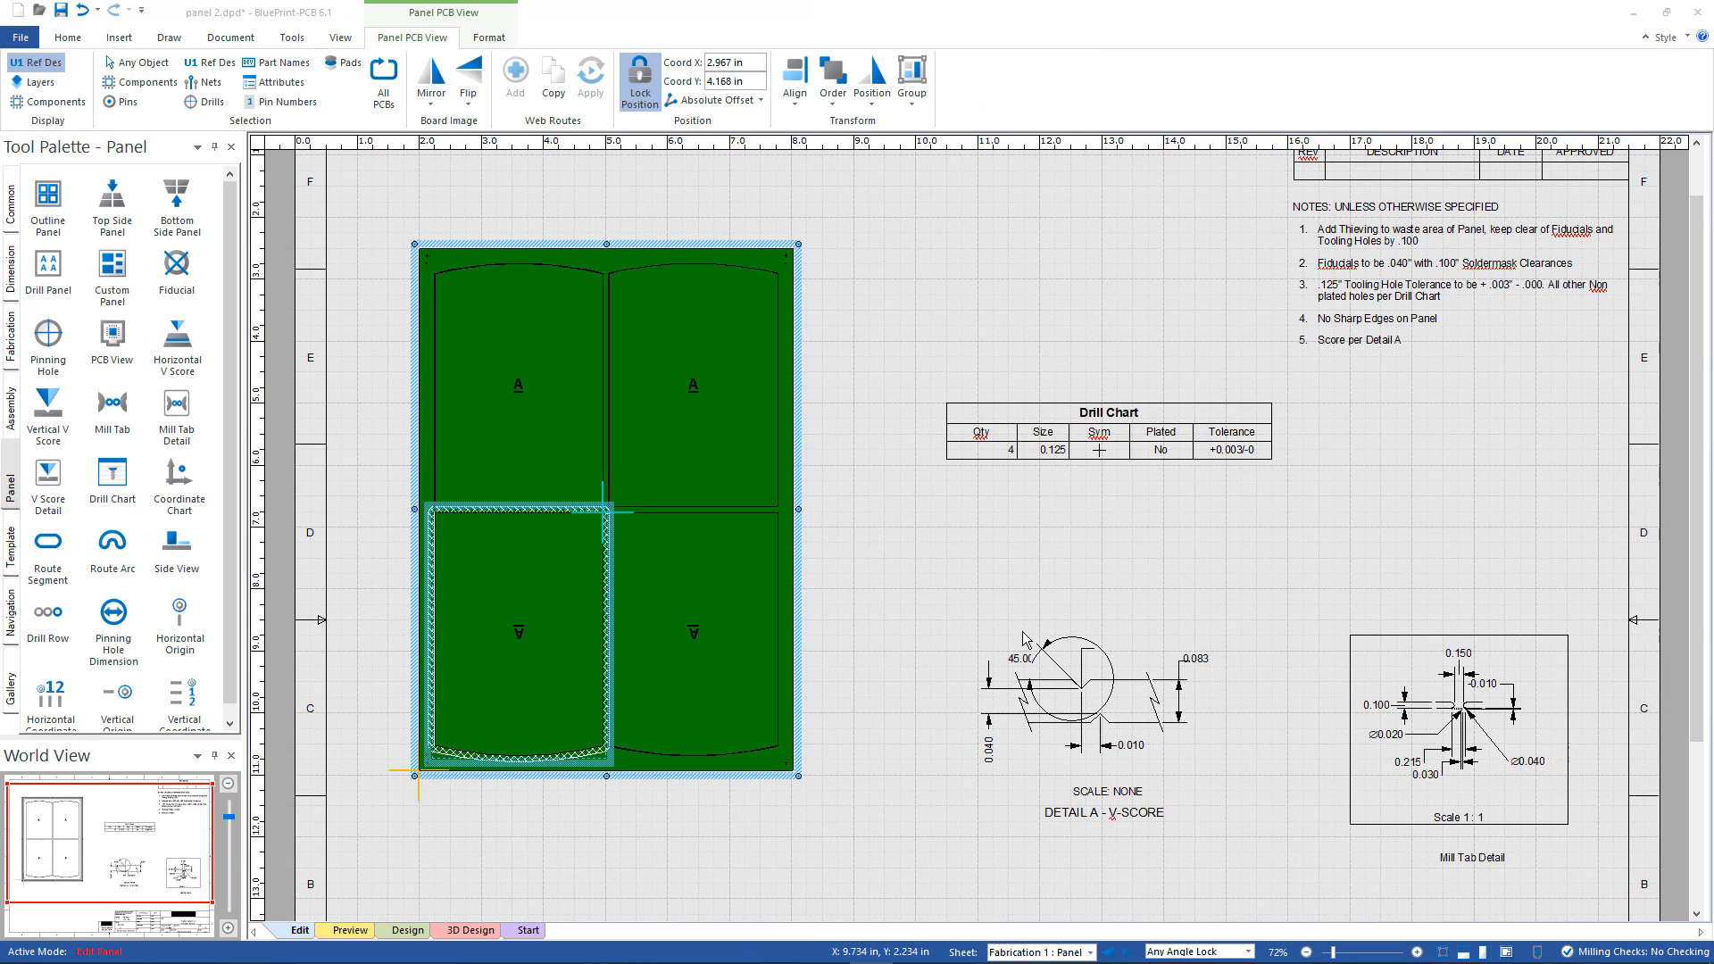
Format the panel with a board image spacing of 0 in for both X and Y.
click(914, 522)
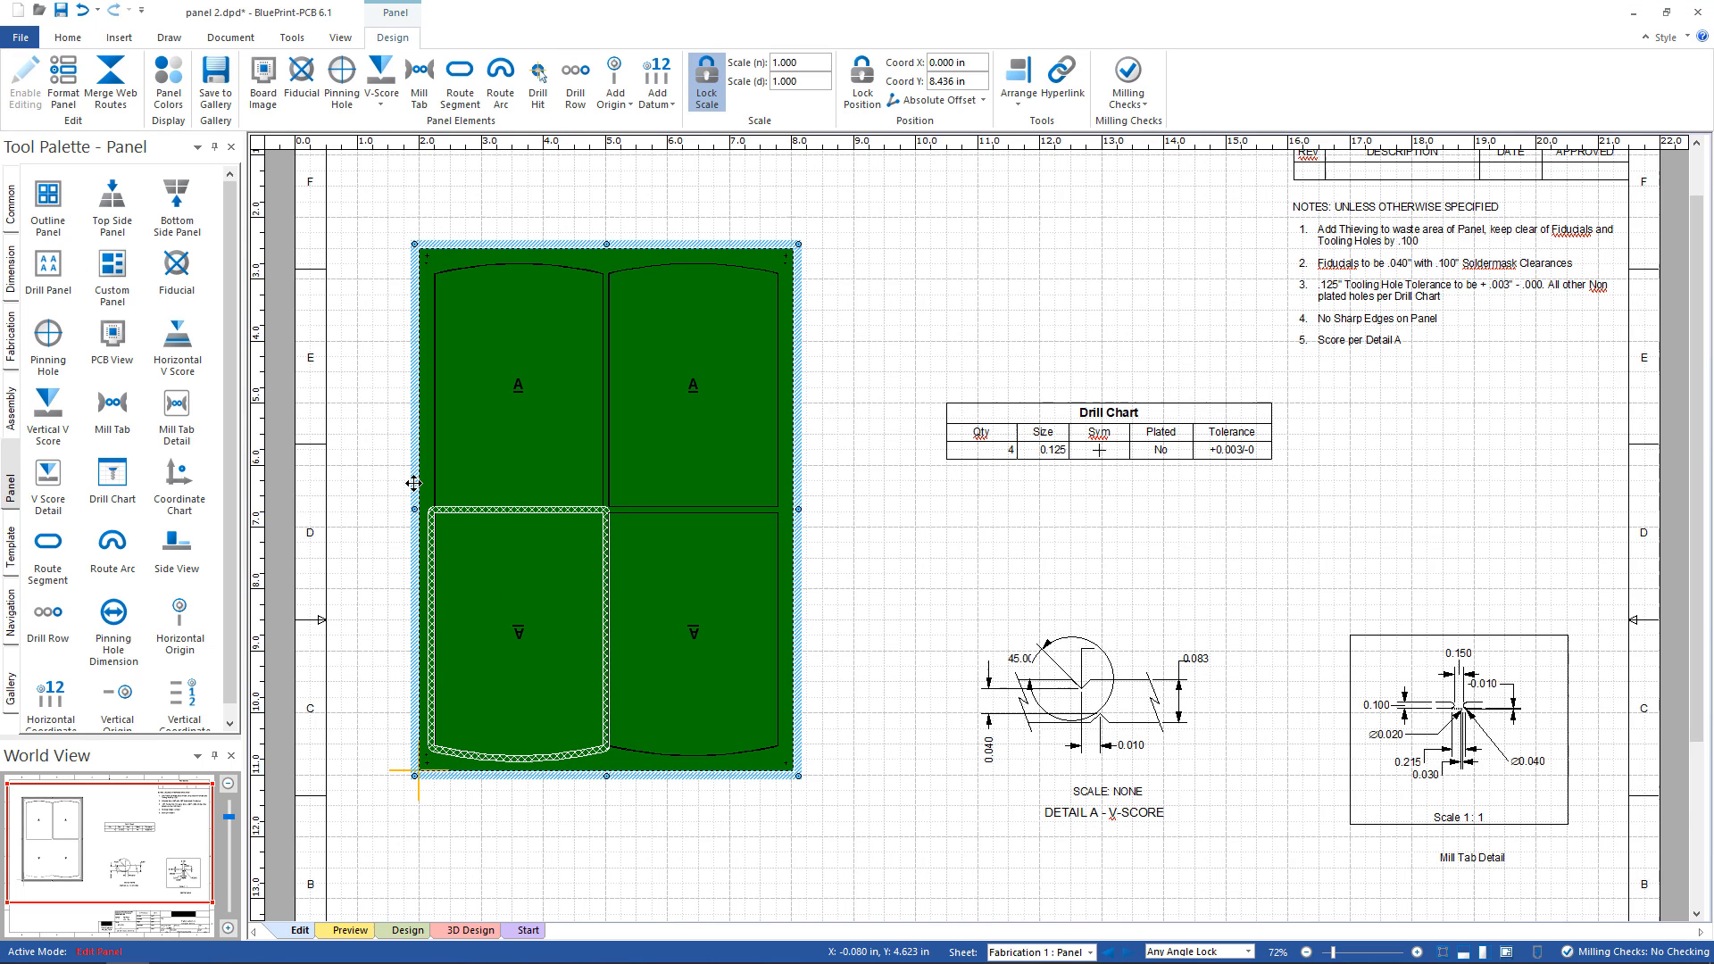
right_click(414, 483)
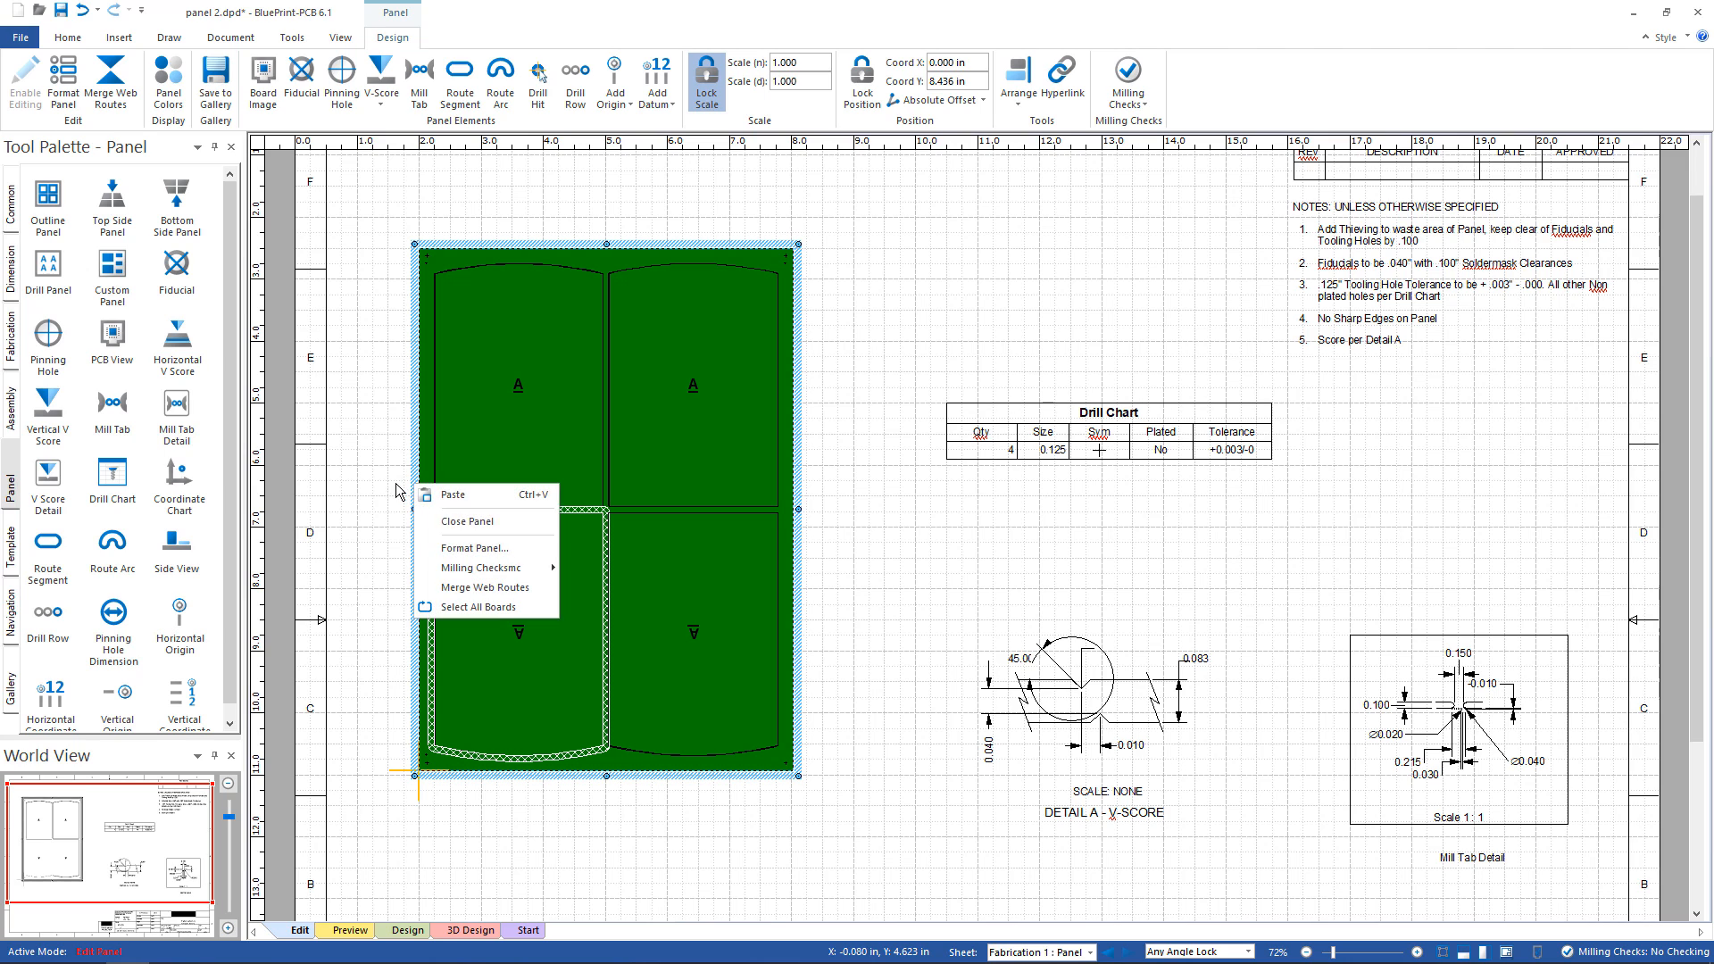
click(472, 548)
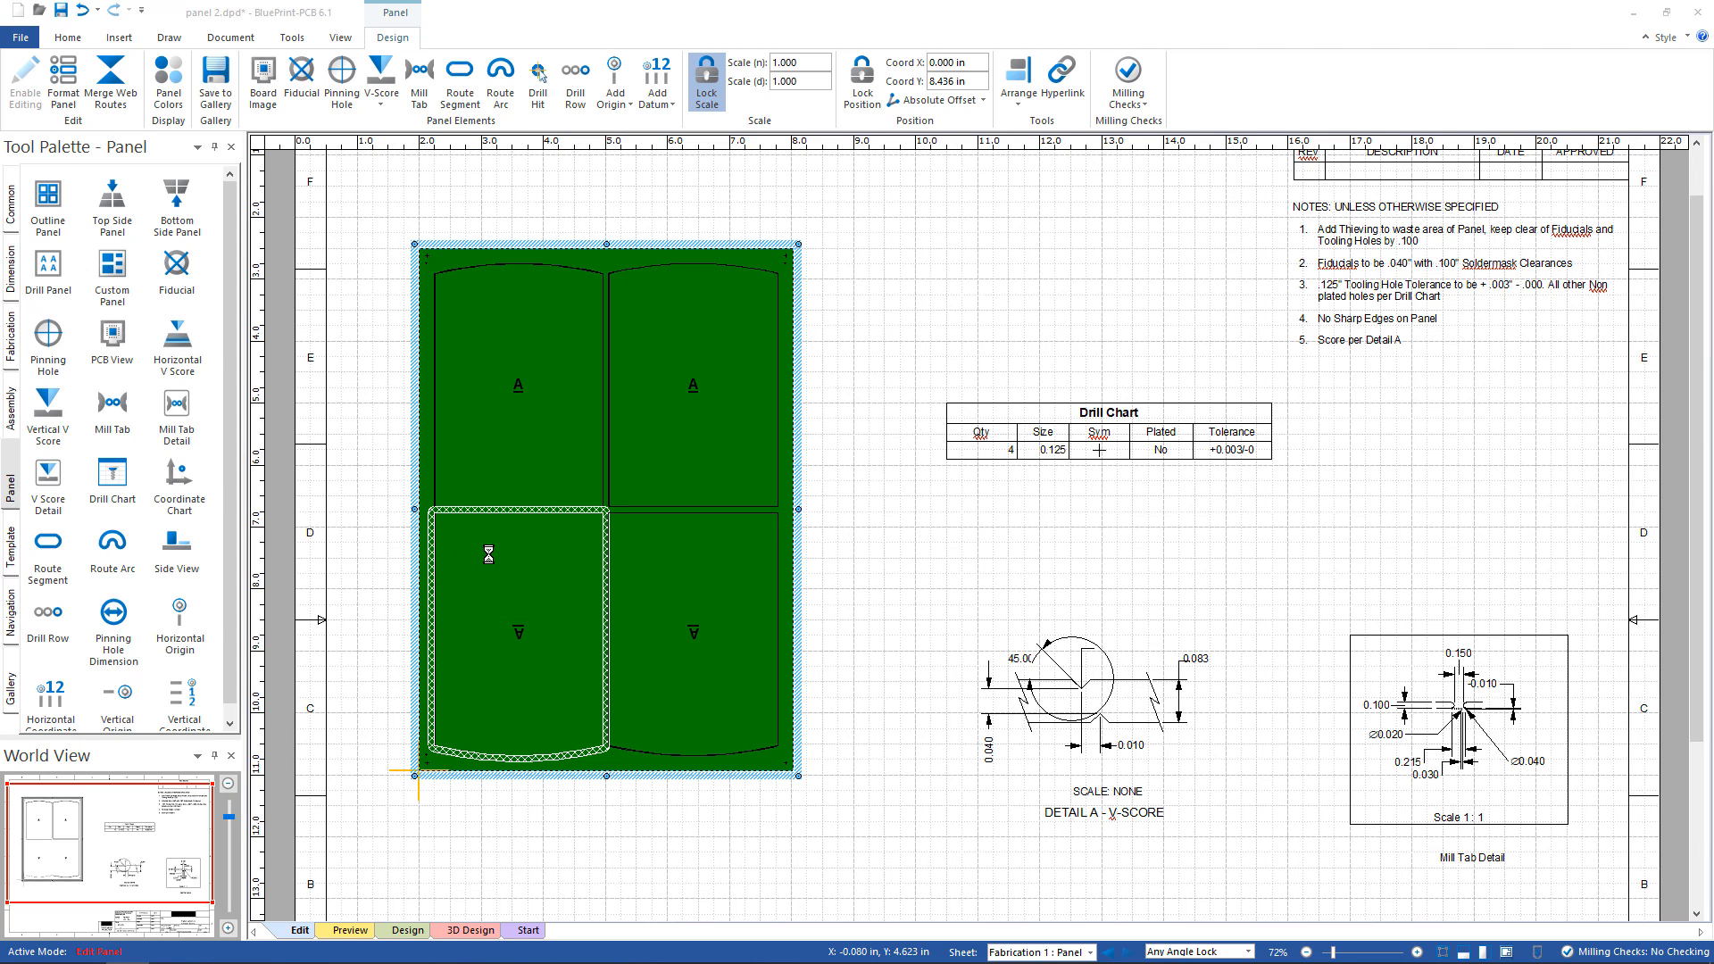
drag(594, 527, 492, 529)
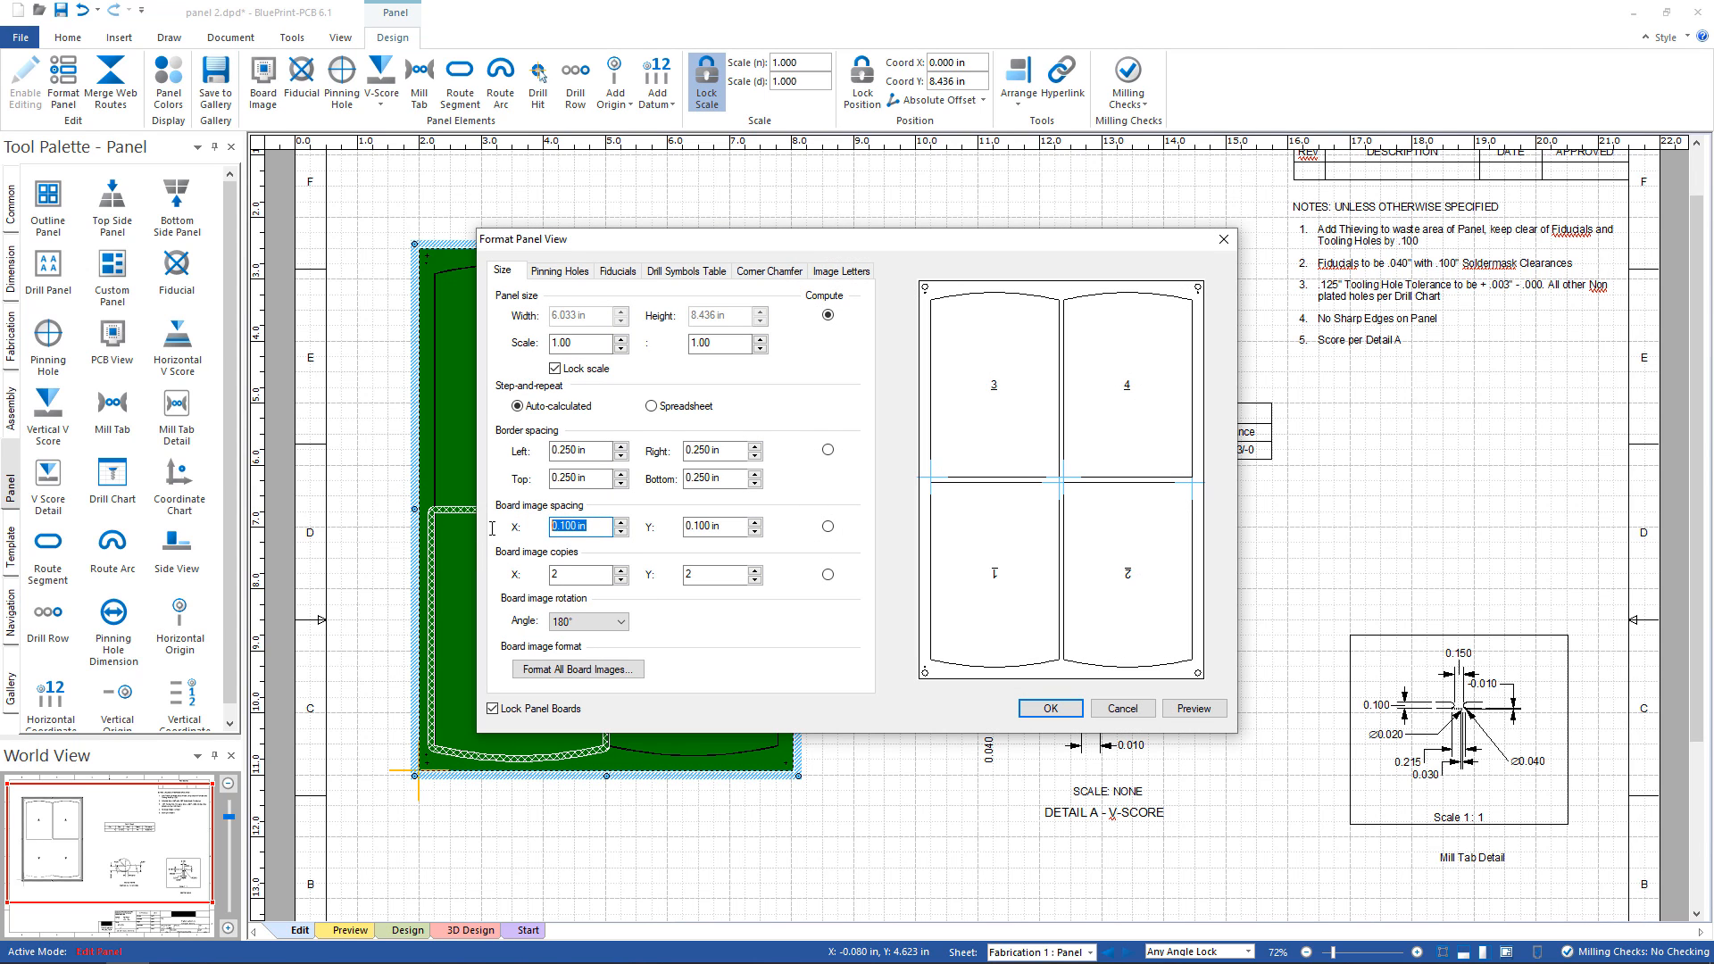
text(0)
key(Tab)
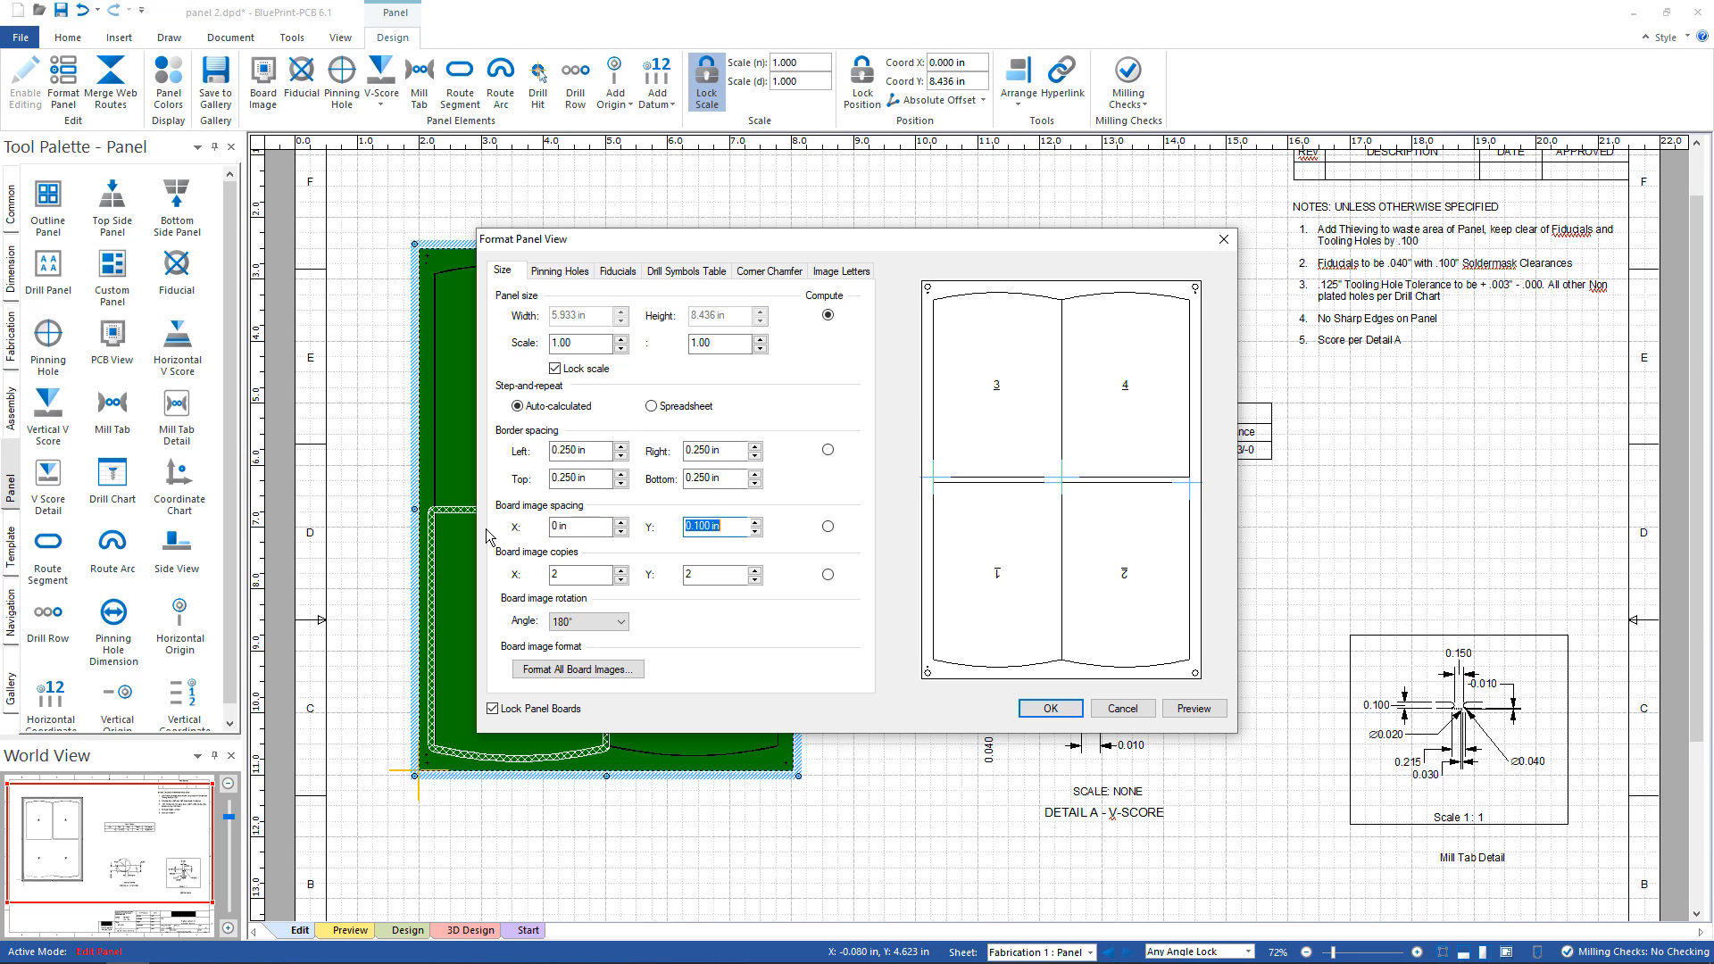
text(0)
key(Tab)
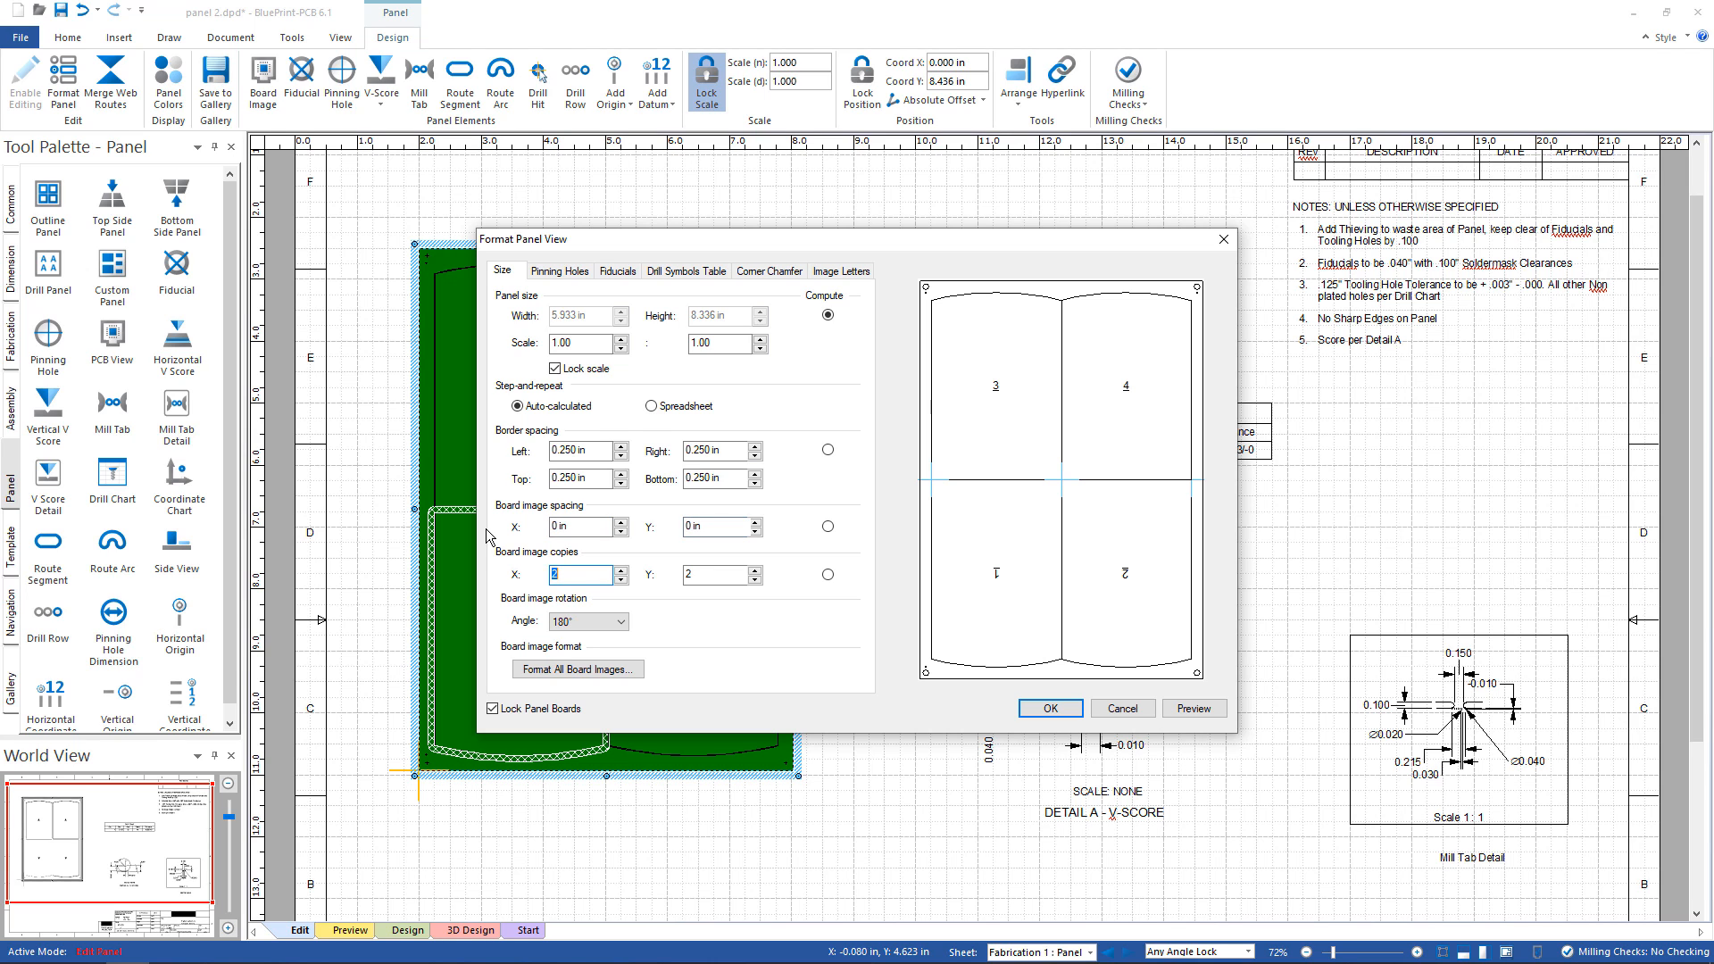
click(1075, 709)
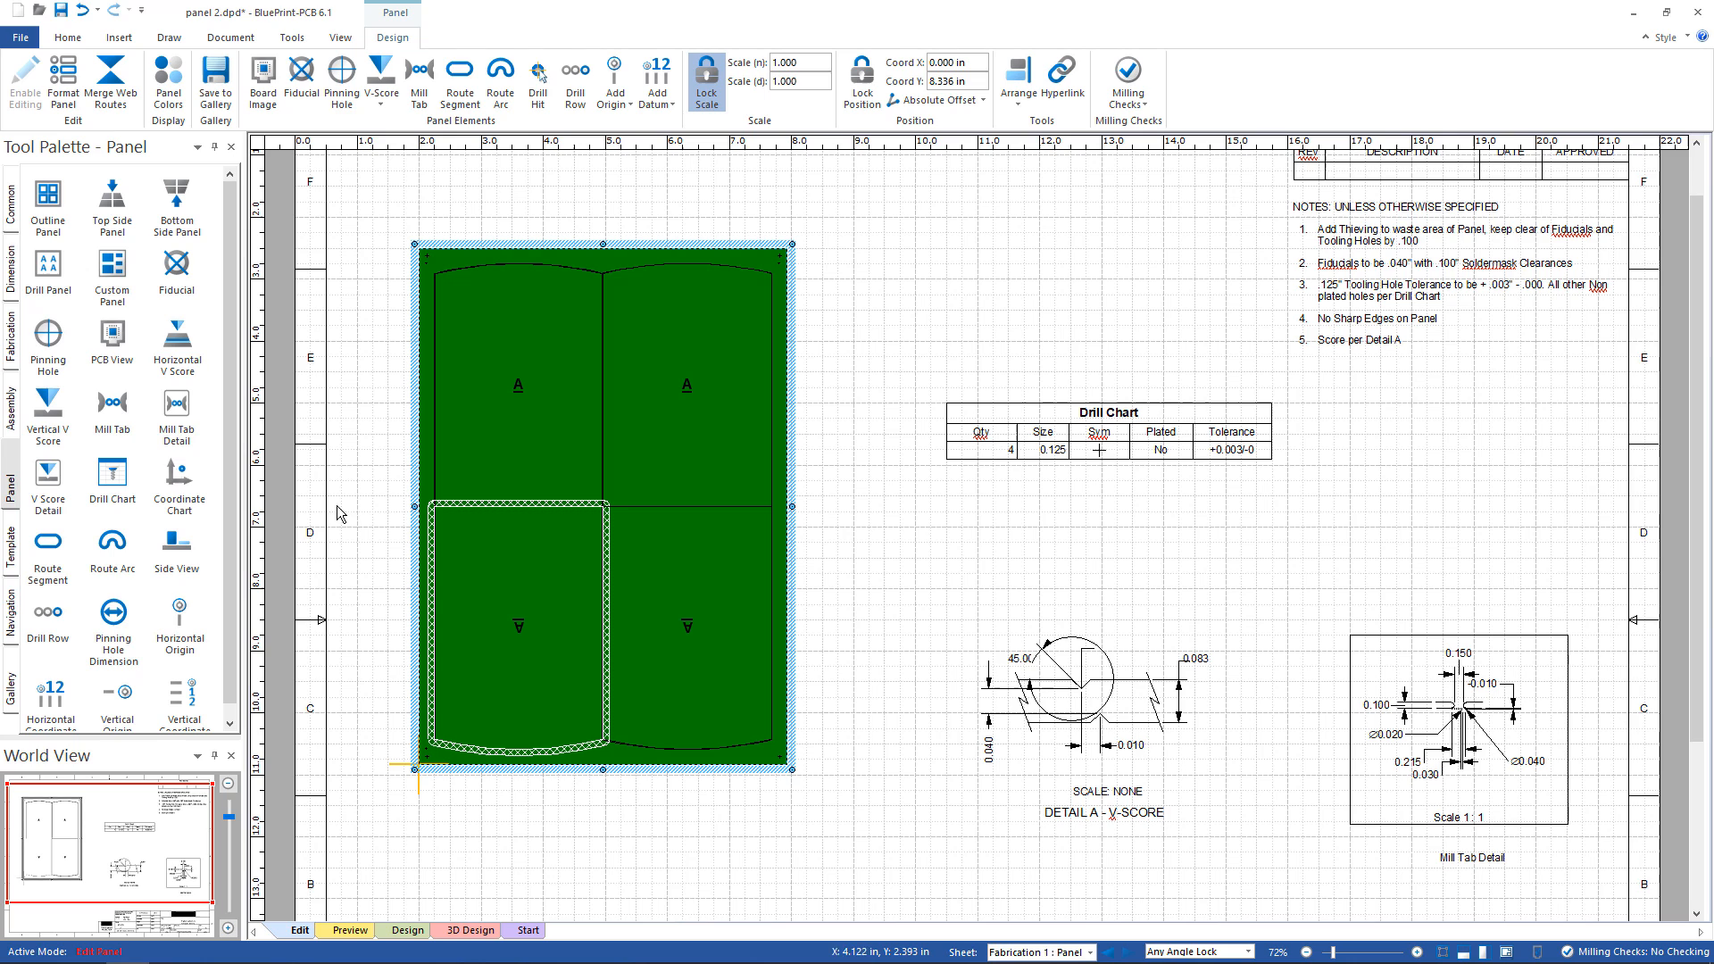
Apply the lower-left web route's parameters to all board images in the panel.
click(429, 538)
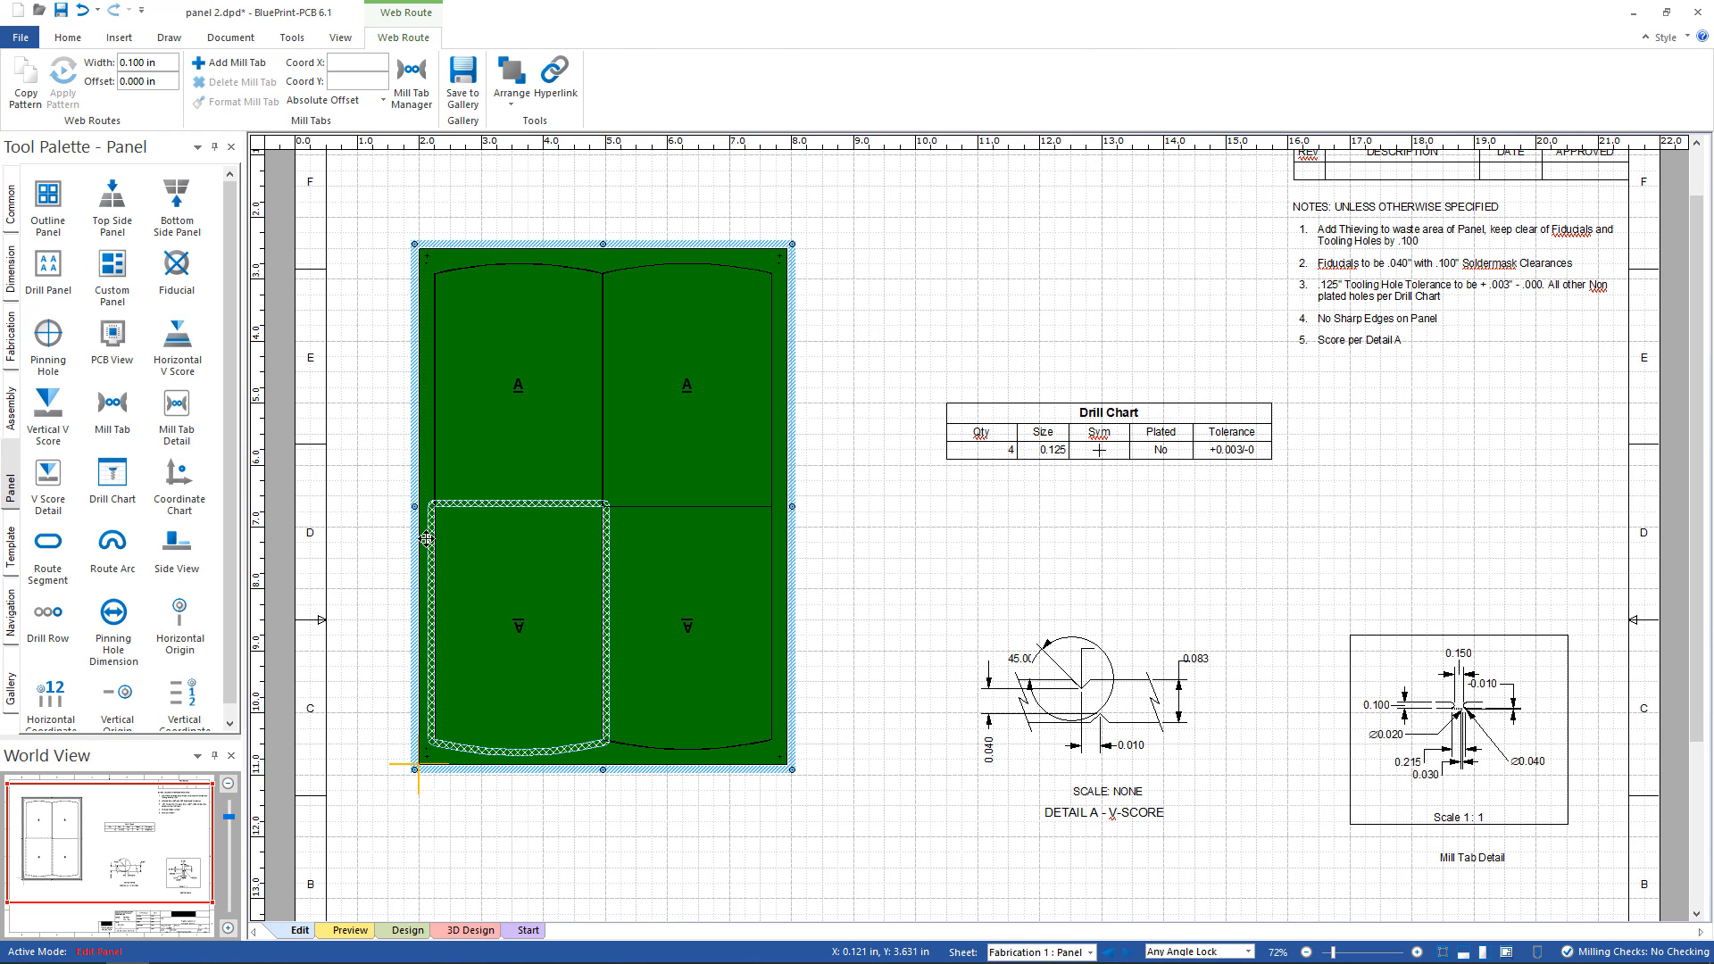
right_click(426, 538)
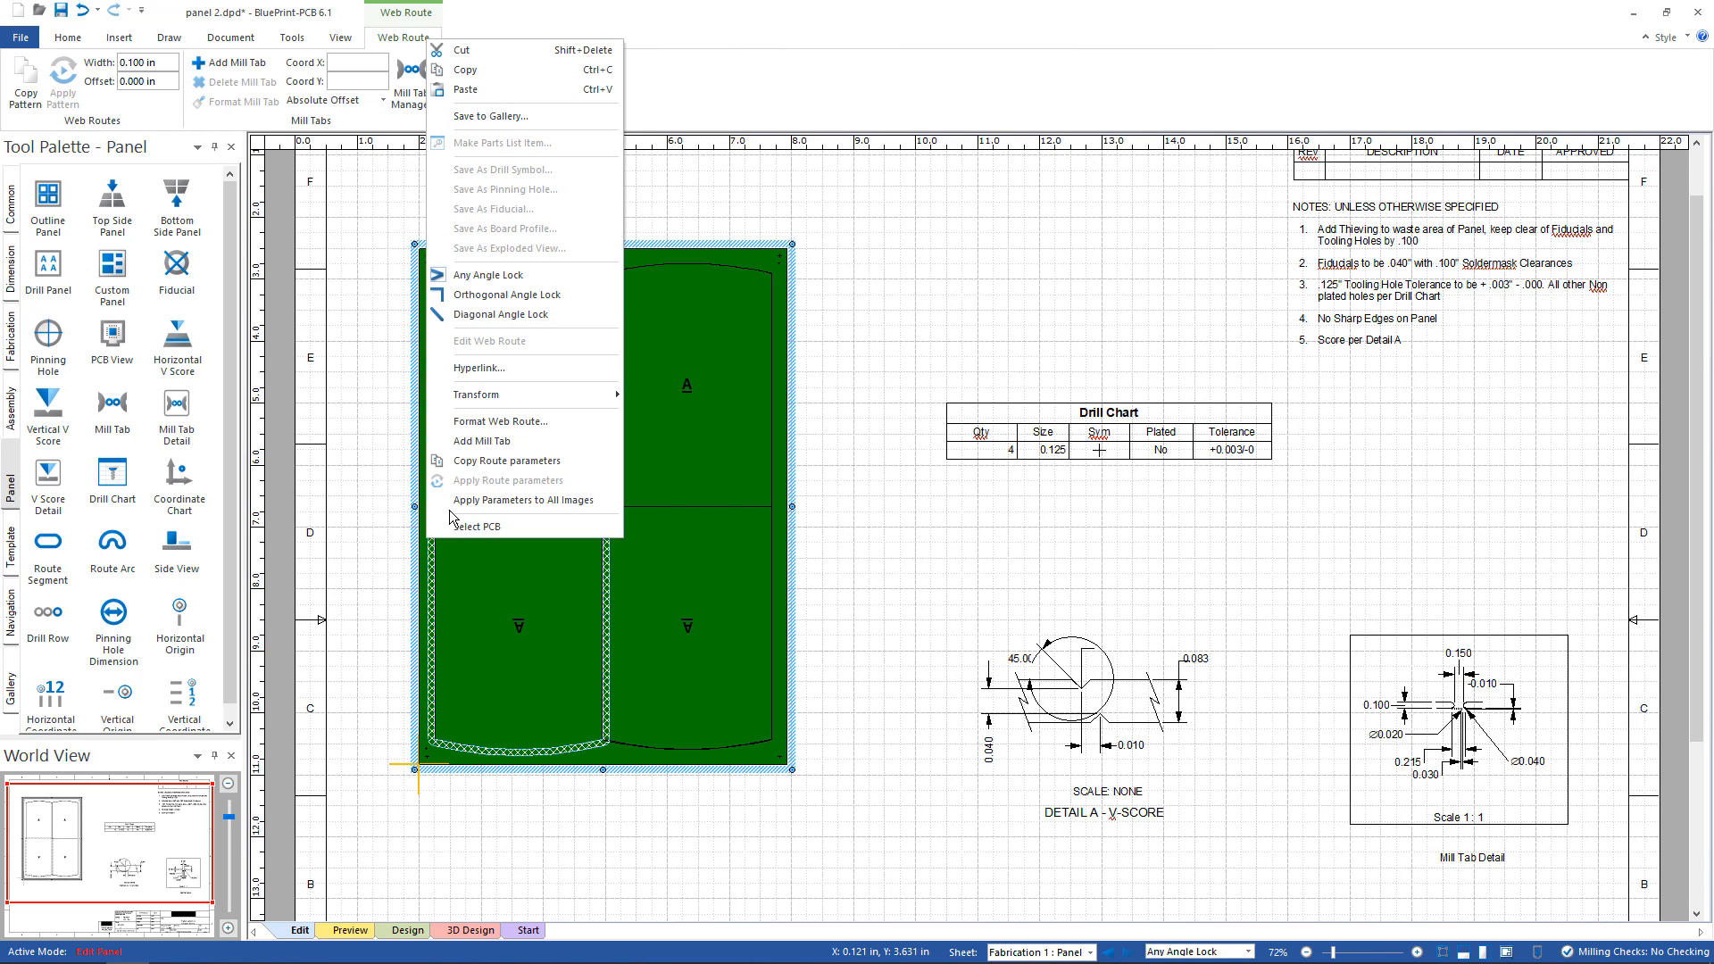
click(455, 505)
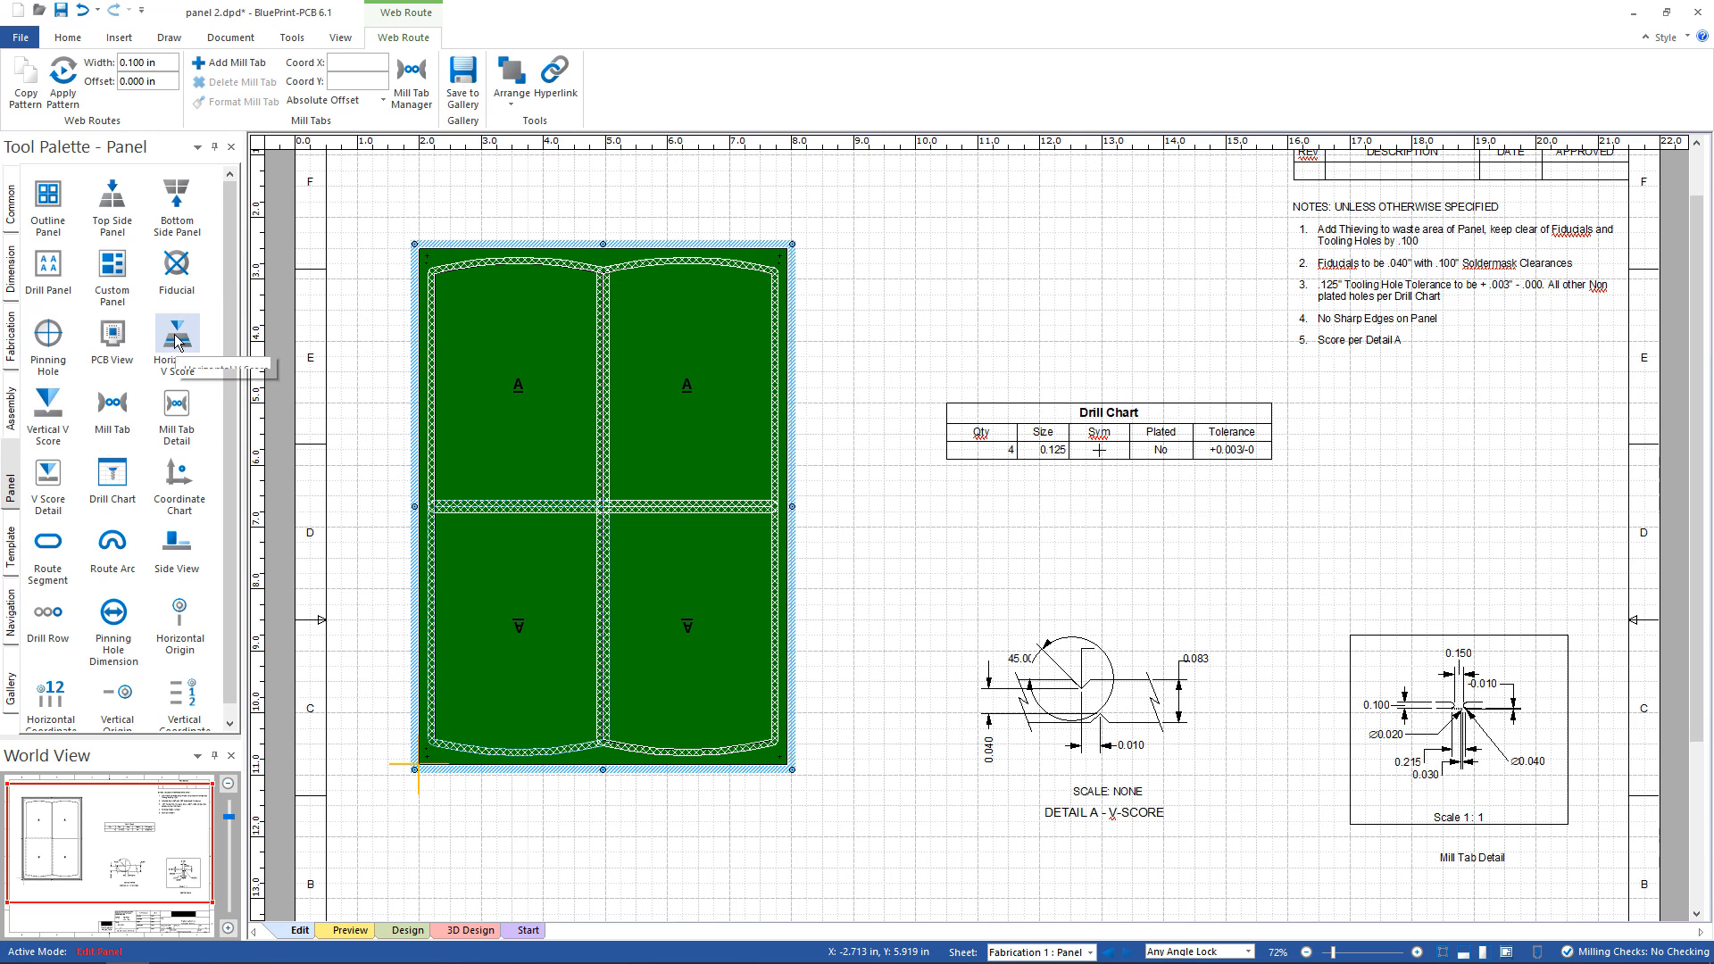
Add a horizontal V score along the seam between the board rows, about 5.933 in long across the panel's full width, using orthogonal angle lock.
drag(178, 347, 491, 543)
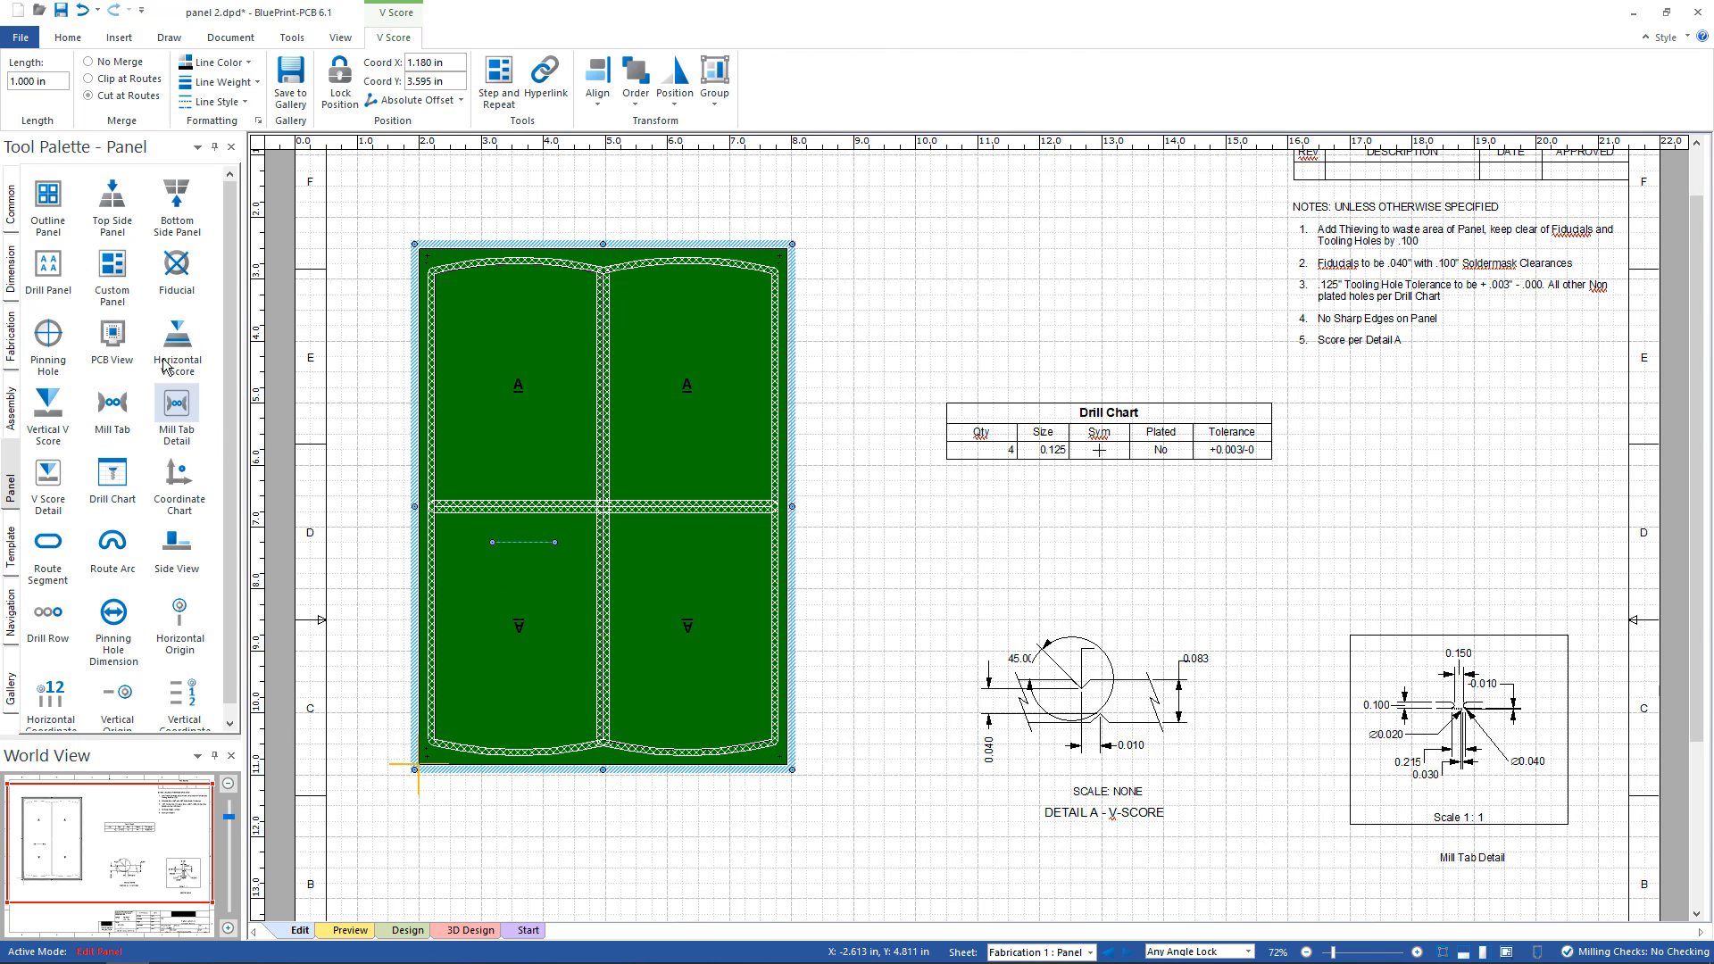
middle_drag(520, 549, 514, 491)
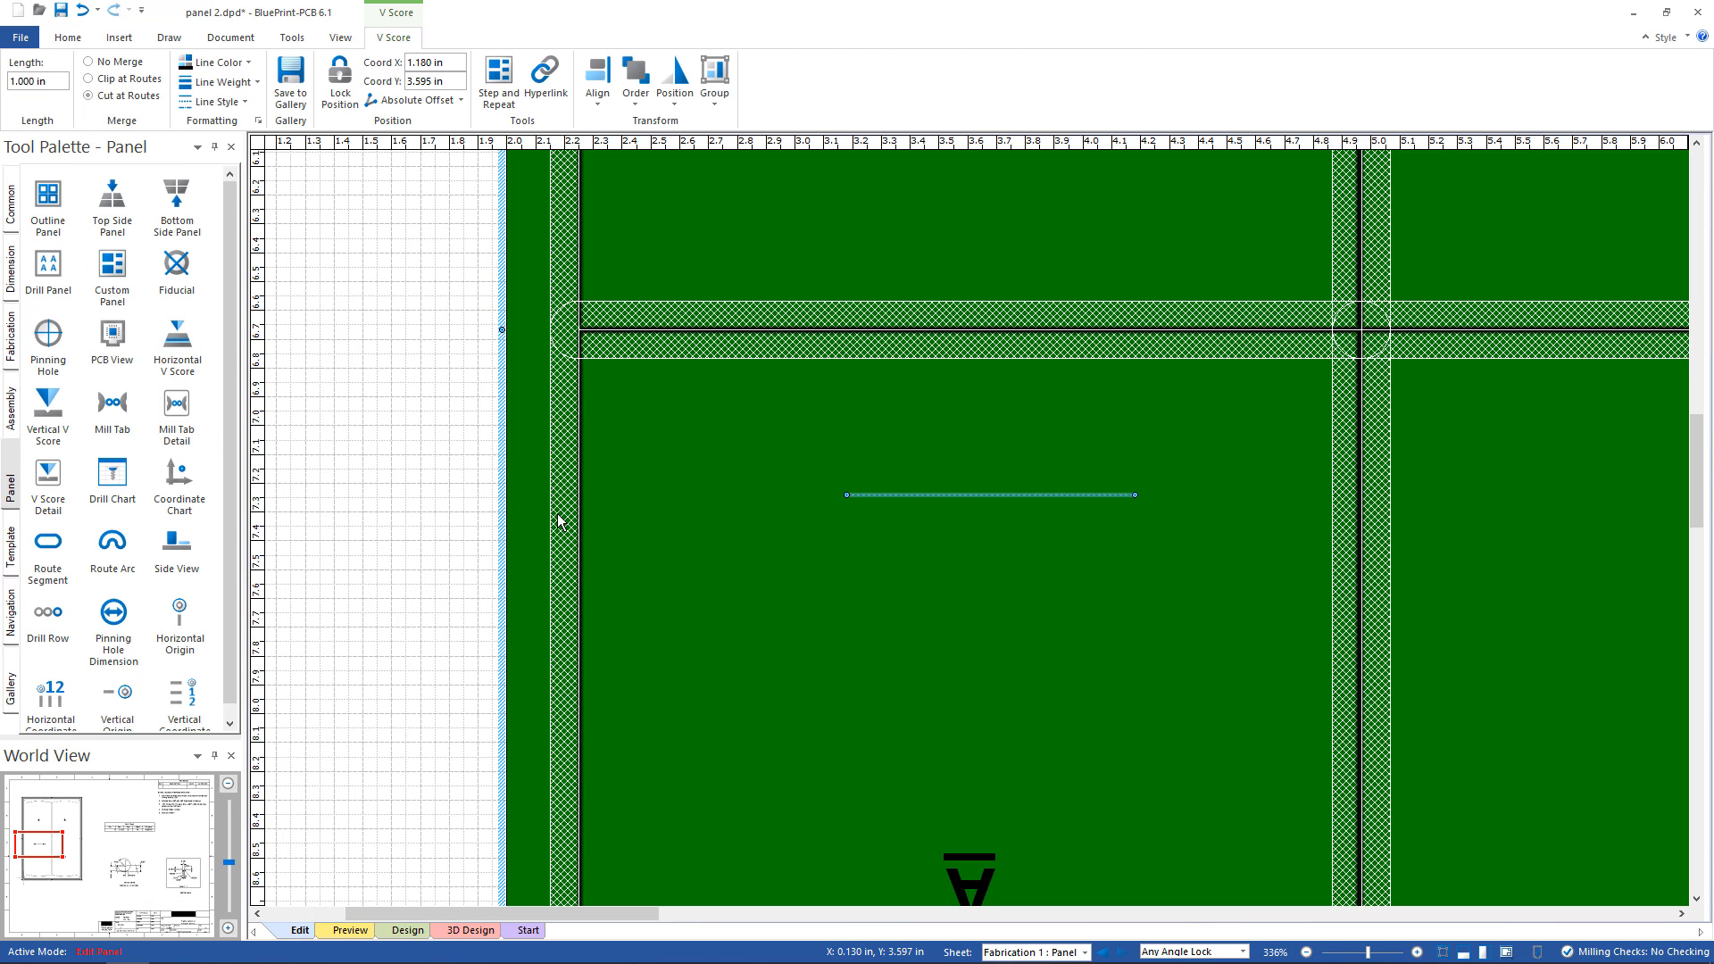
drag(936, 494, 896, 329)
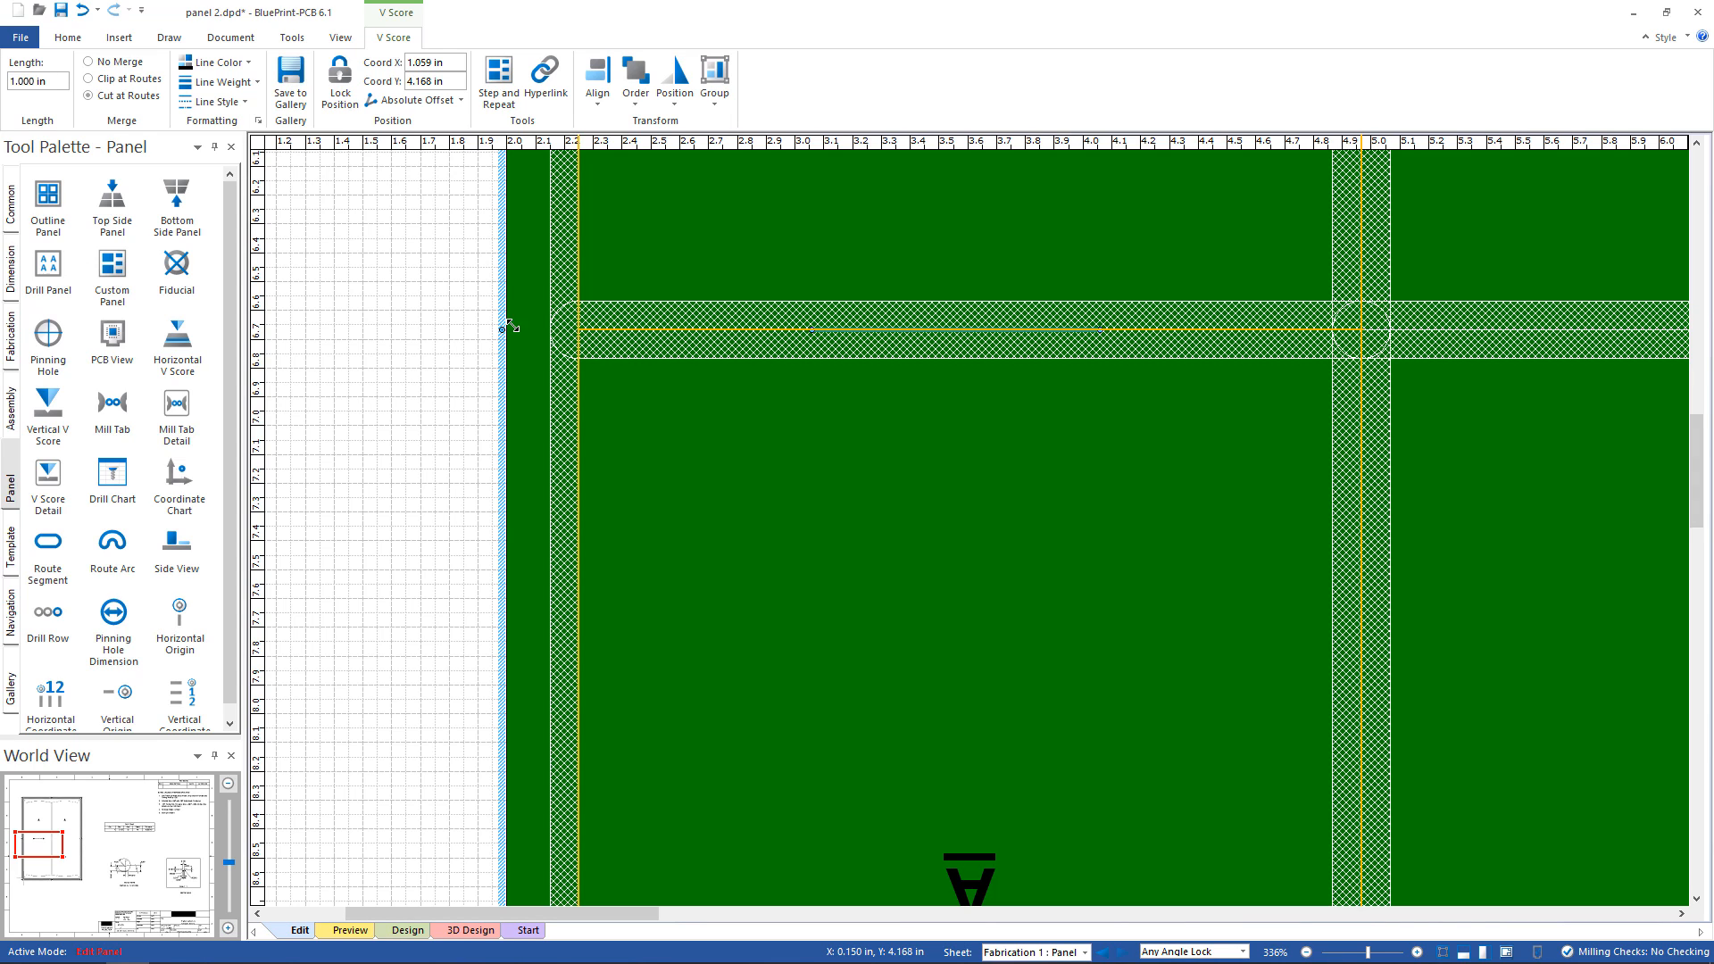
mouse_move(512, 327)
mouse_down()
mouse_move(479, 327)
mouse_move(504, 330)
mouse_up()
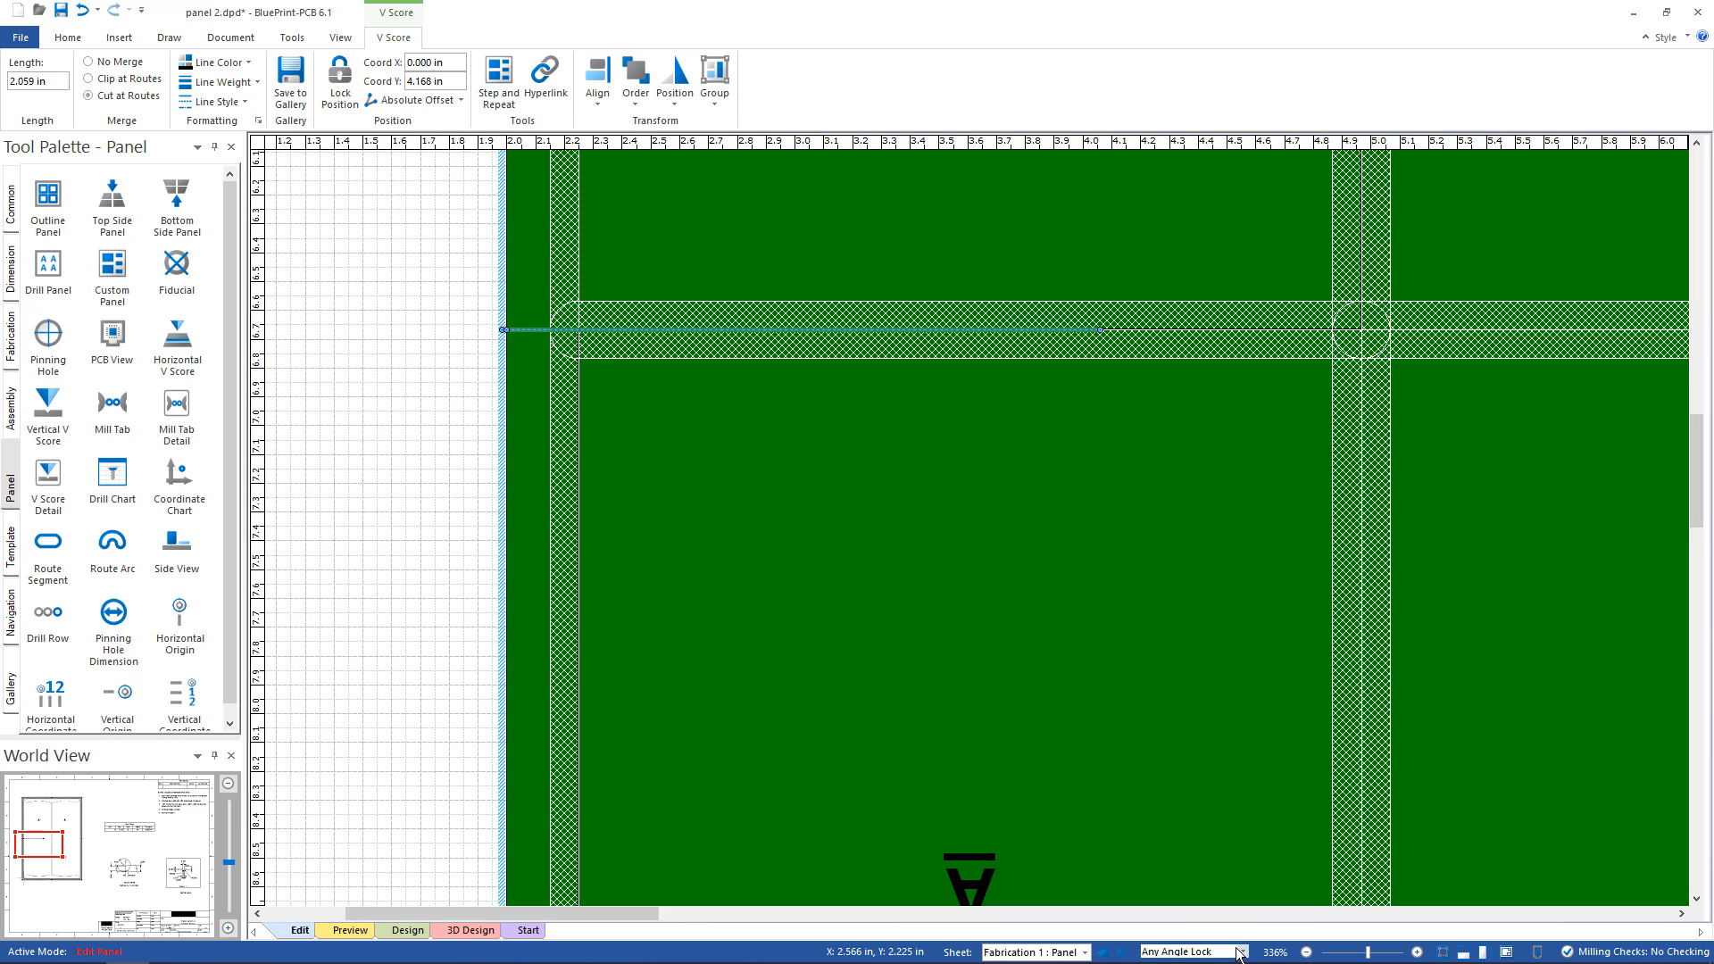
click(1241, 953)
click(1227, 925)
scroll(1134, 580, down, 4)
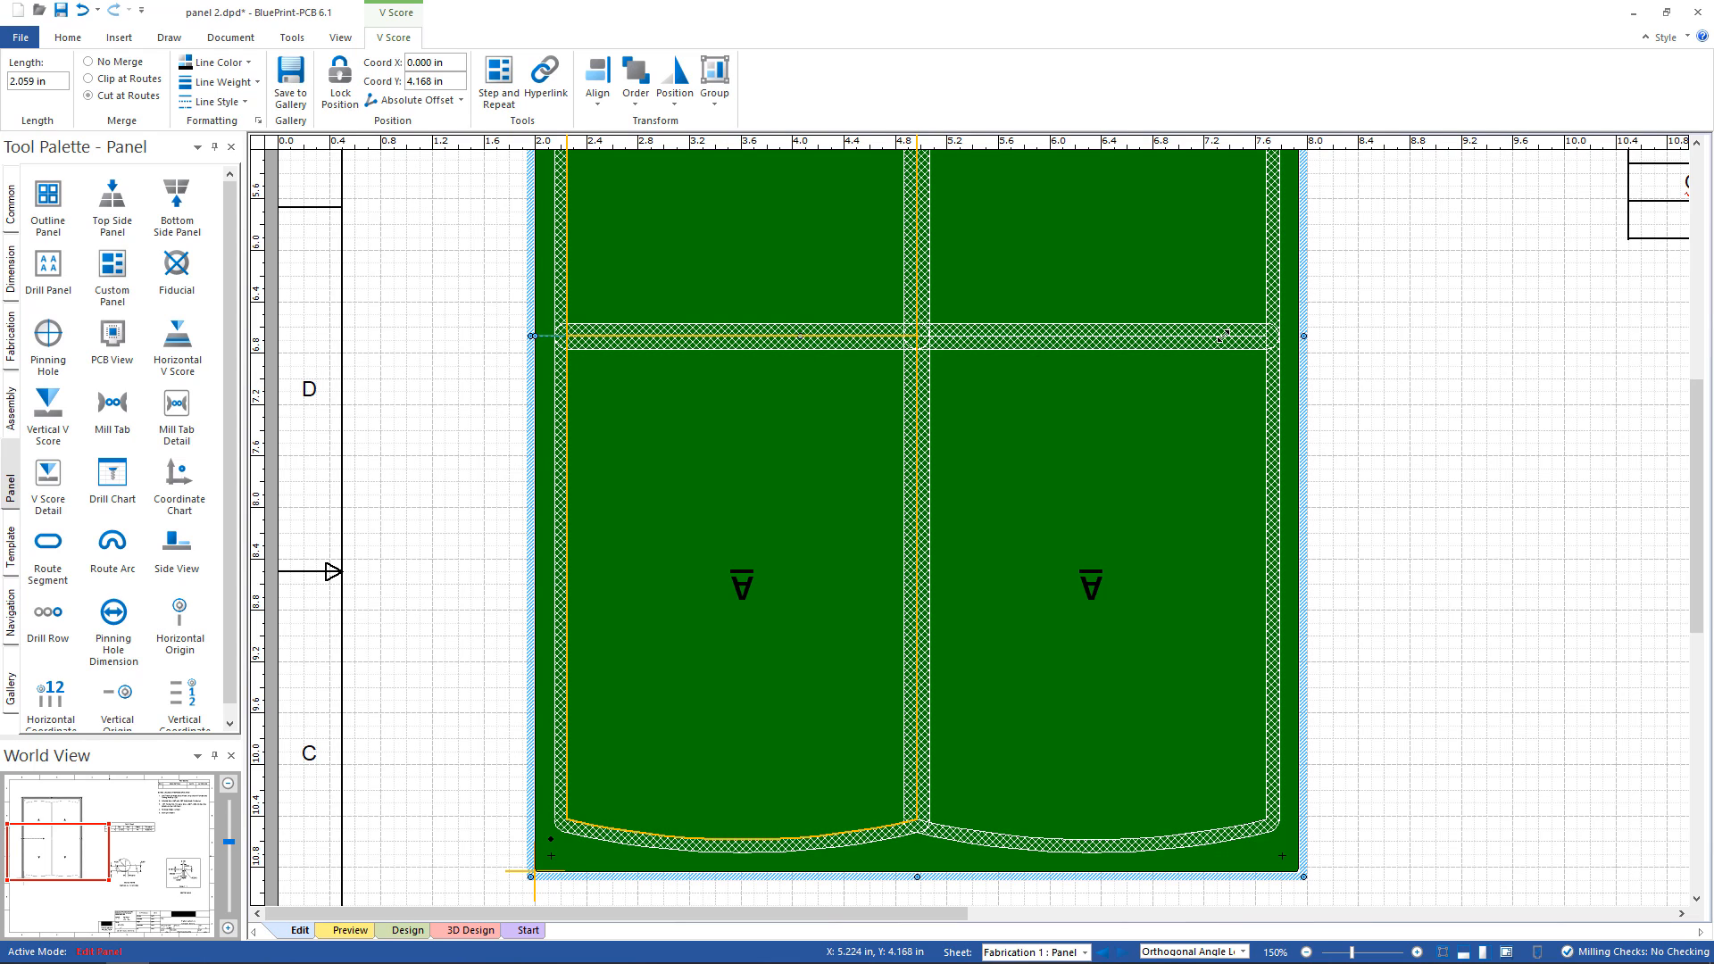
drag(1223, 336, 1303, 337)
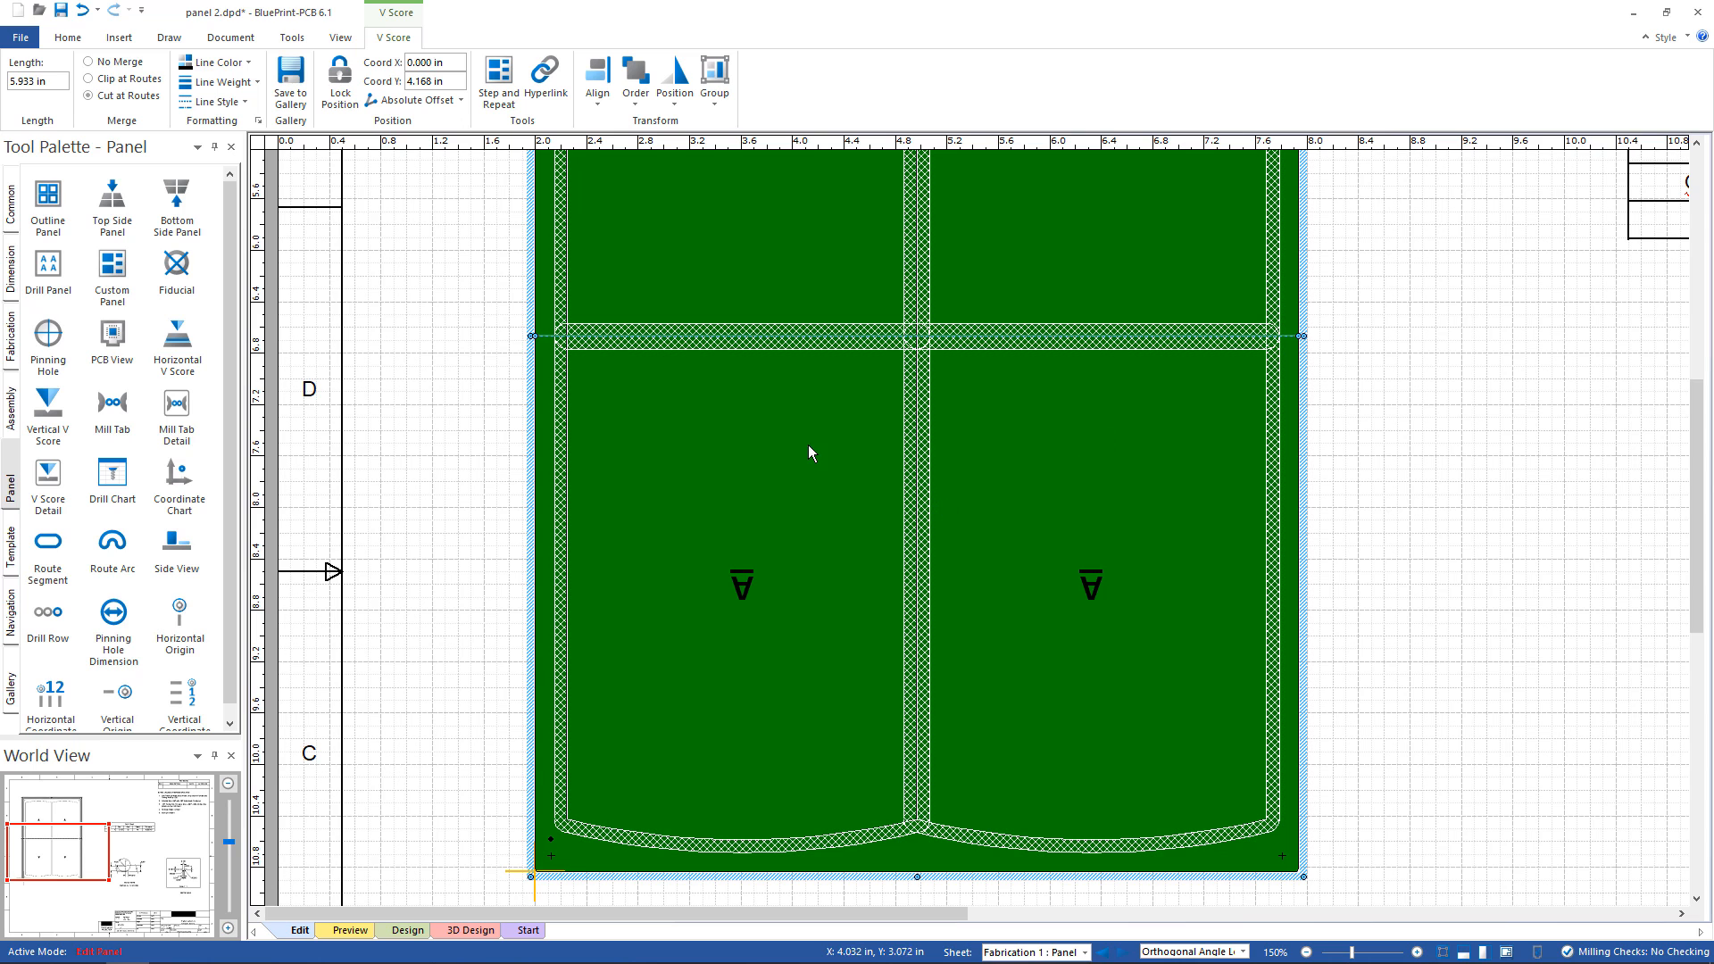
Add a vertical V score on the left boards' outer edge at X 0.250 in, about 8.35 in long across the panel's height.
scroll(797, 474, up, 5)
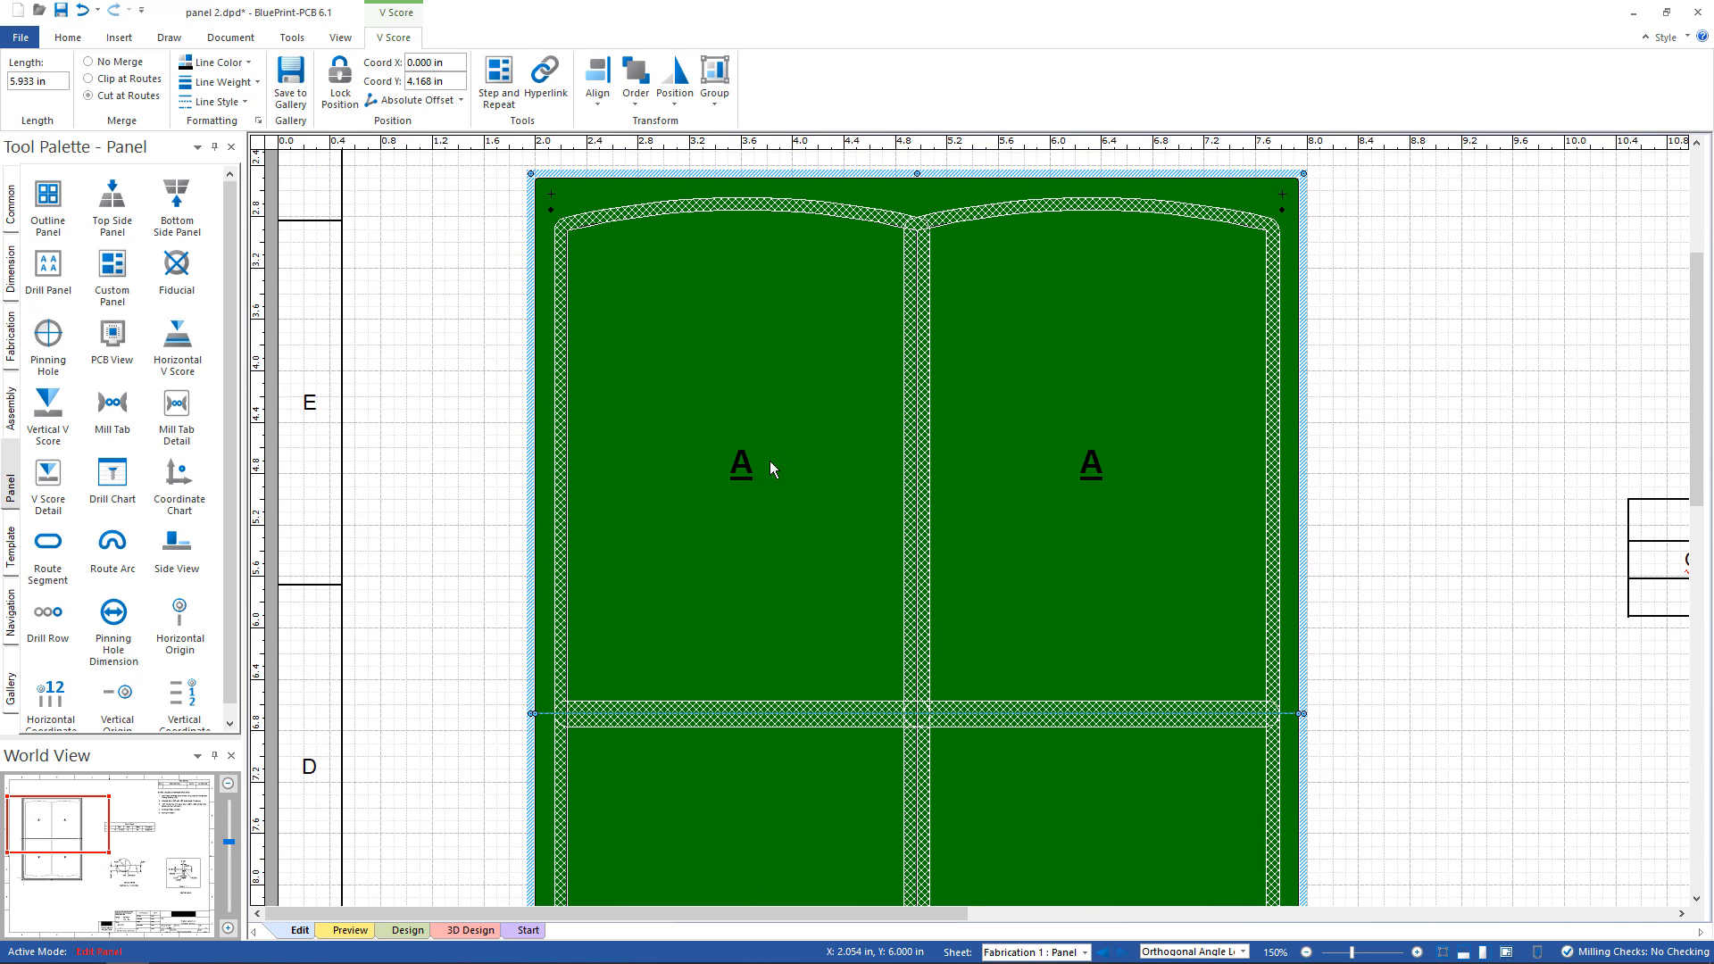
drag(49, 404, 599, 403)
ctrl+scroll(593, 459, up, 3)
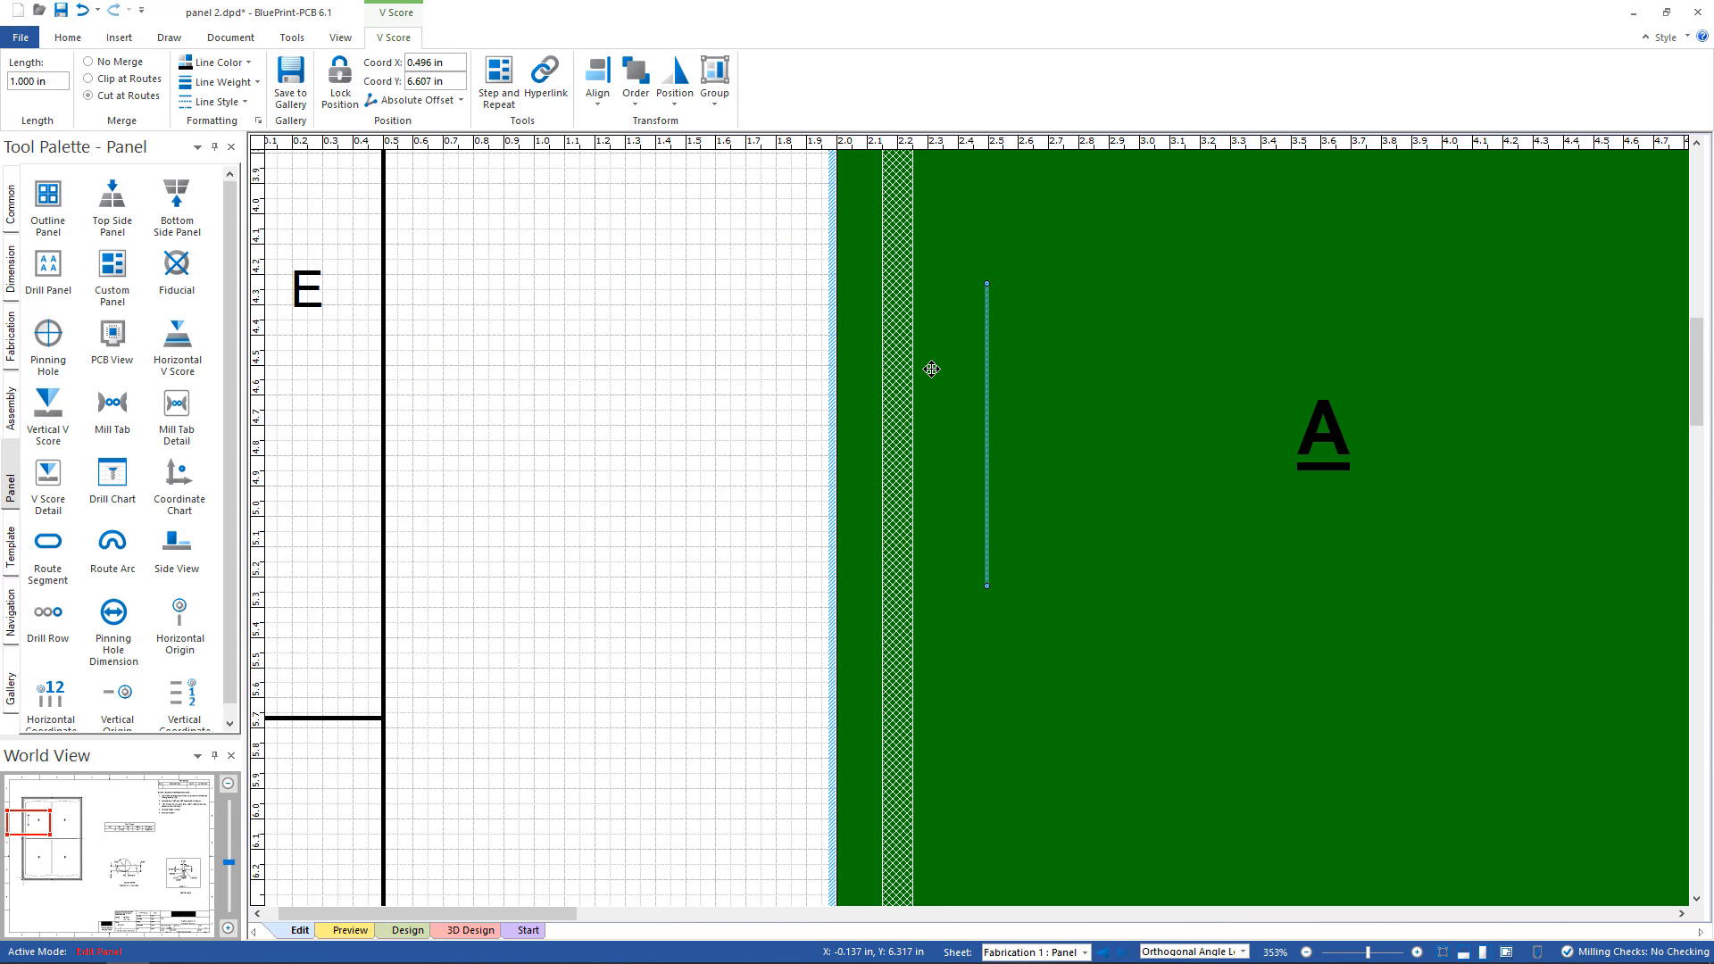
drag(941, 391, 911, 383)
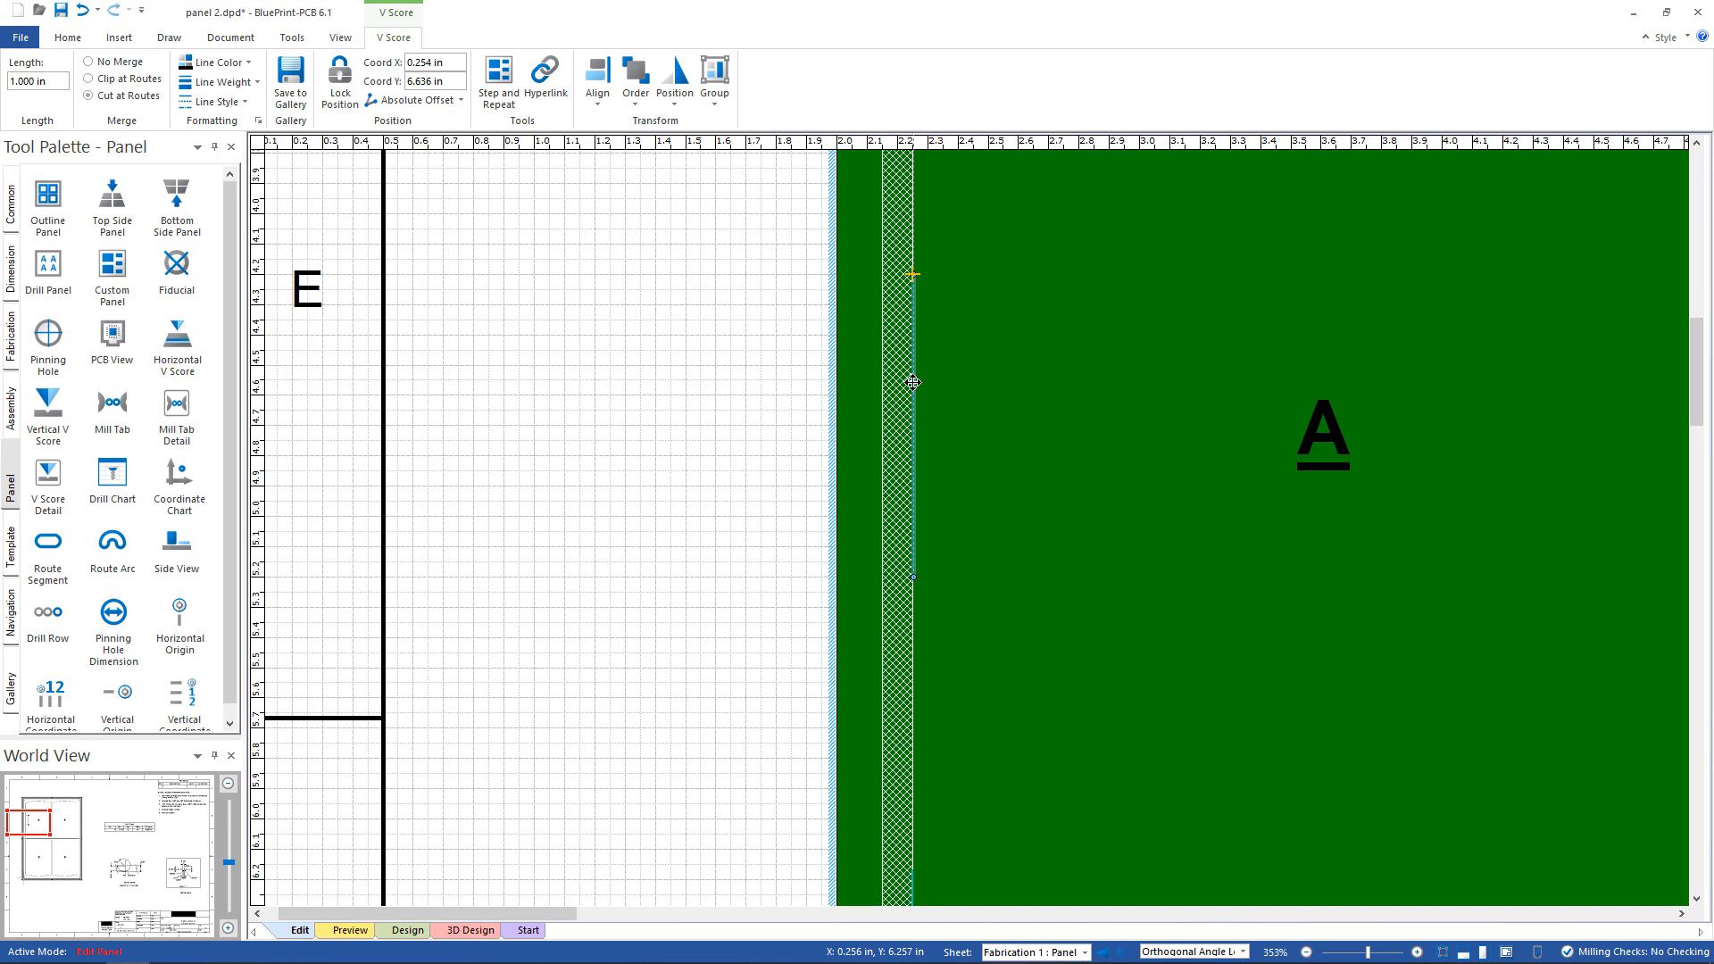
scroll(895, 439, up, 3)
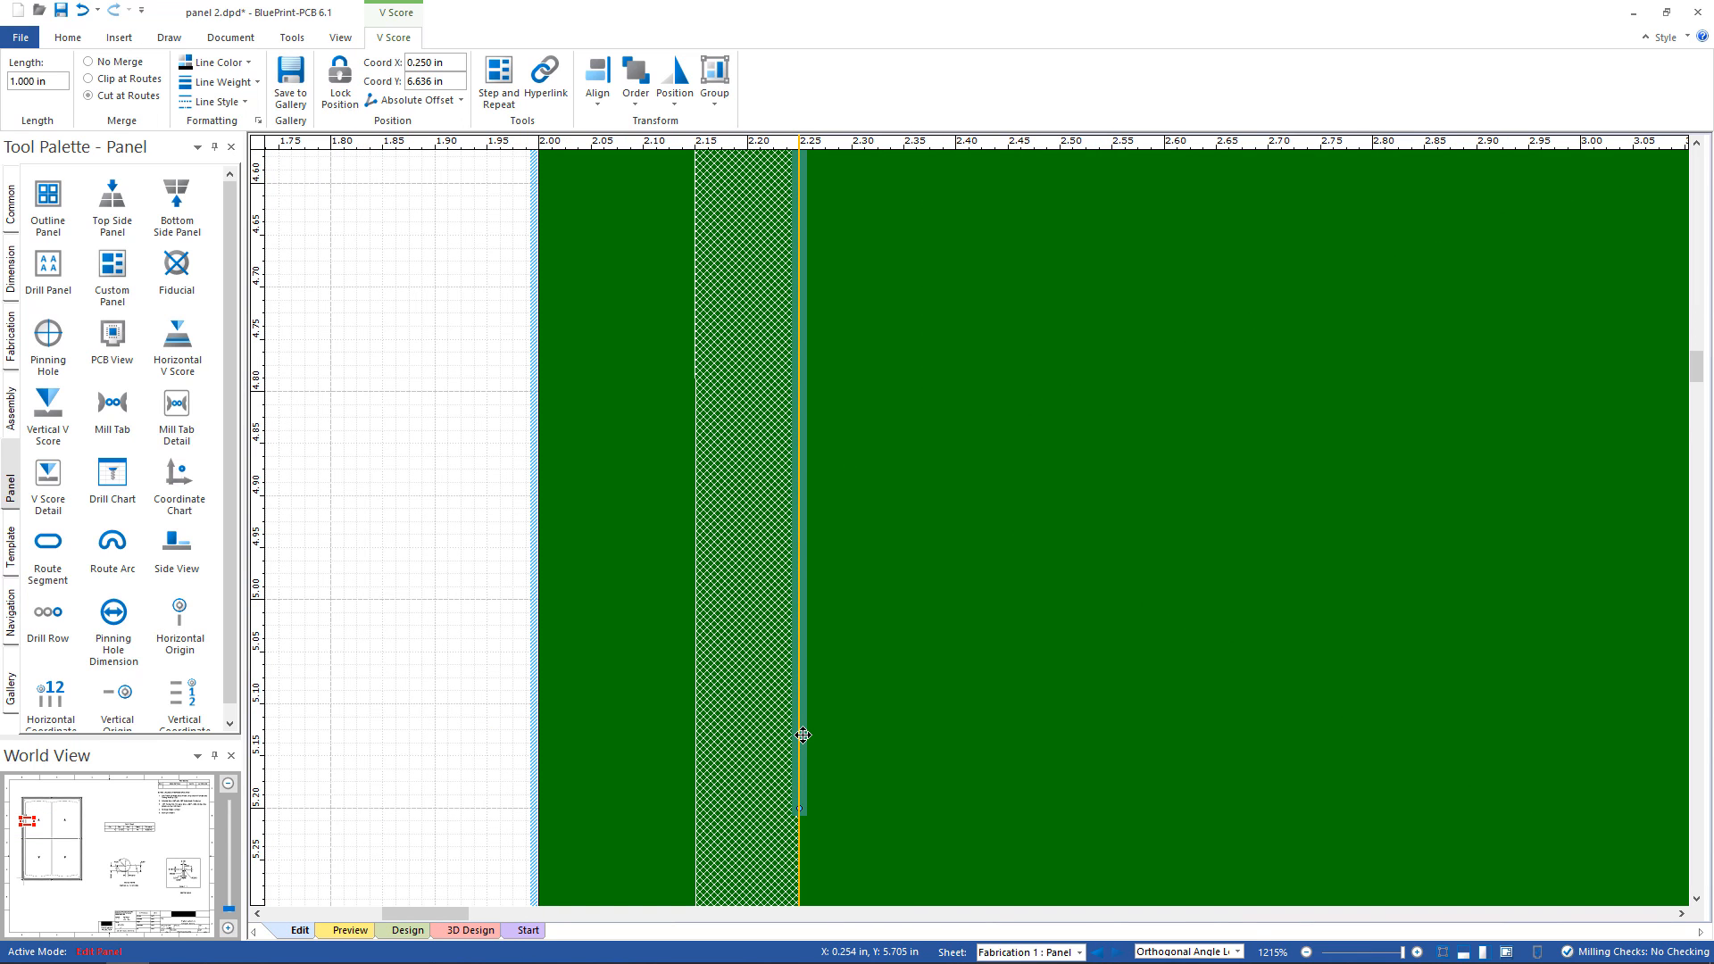
scroll(849, 658, down, 3)
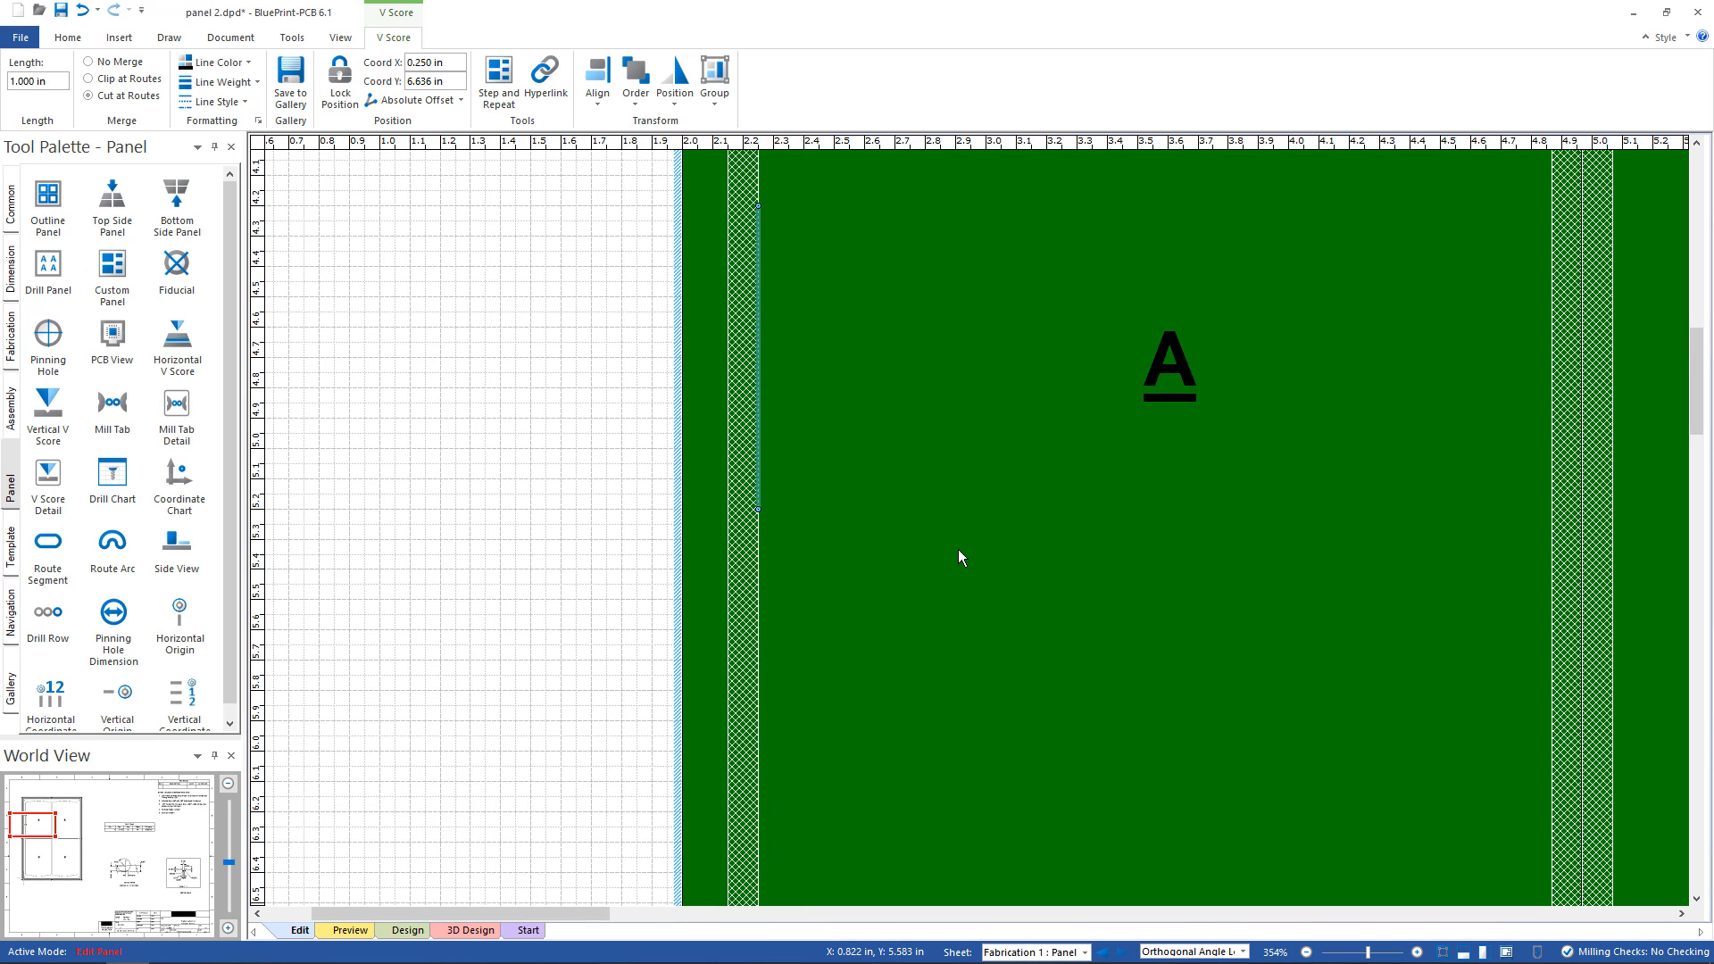
scroll(1285, 818, up, 5)
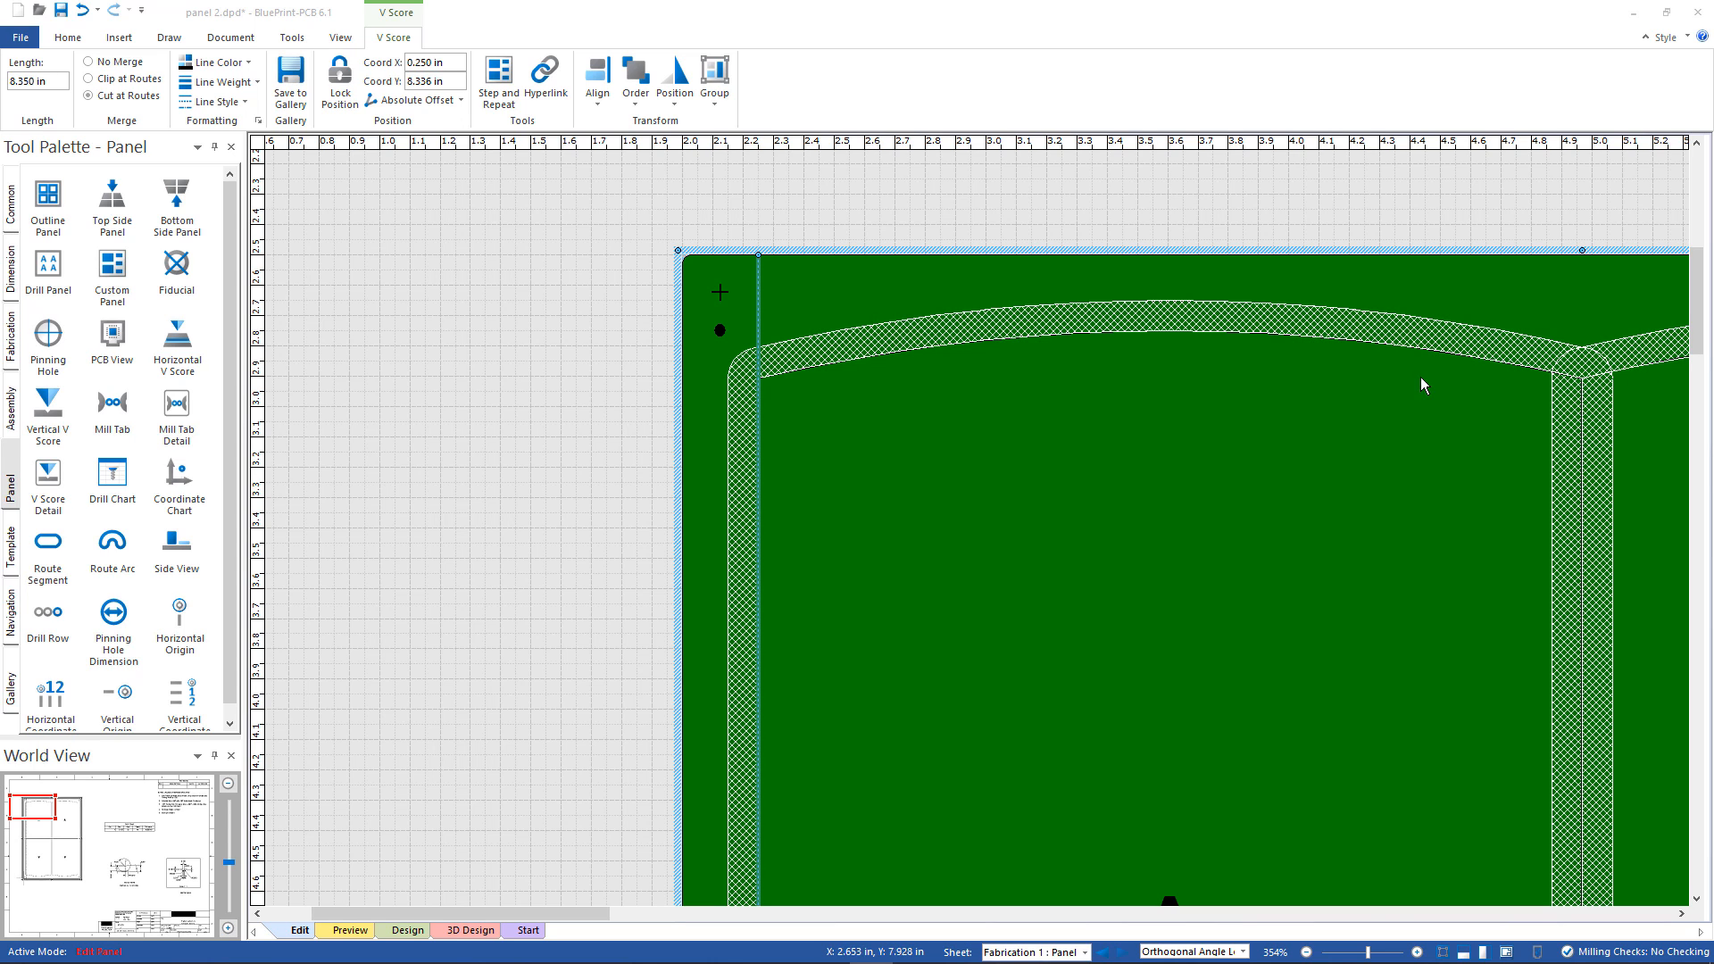
Copy the vertical V score and paste the duplicate onto the seam between the two board columns.
click(499, 85)
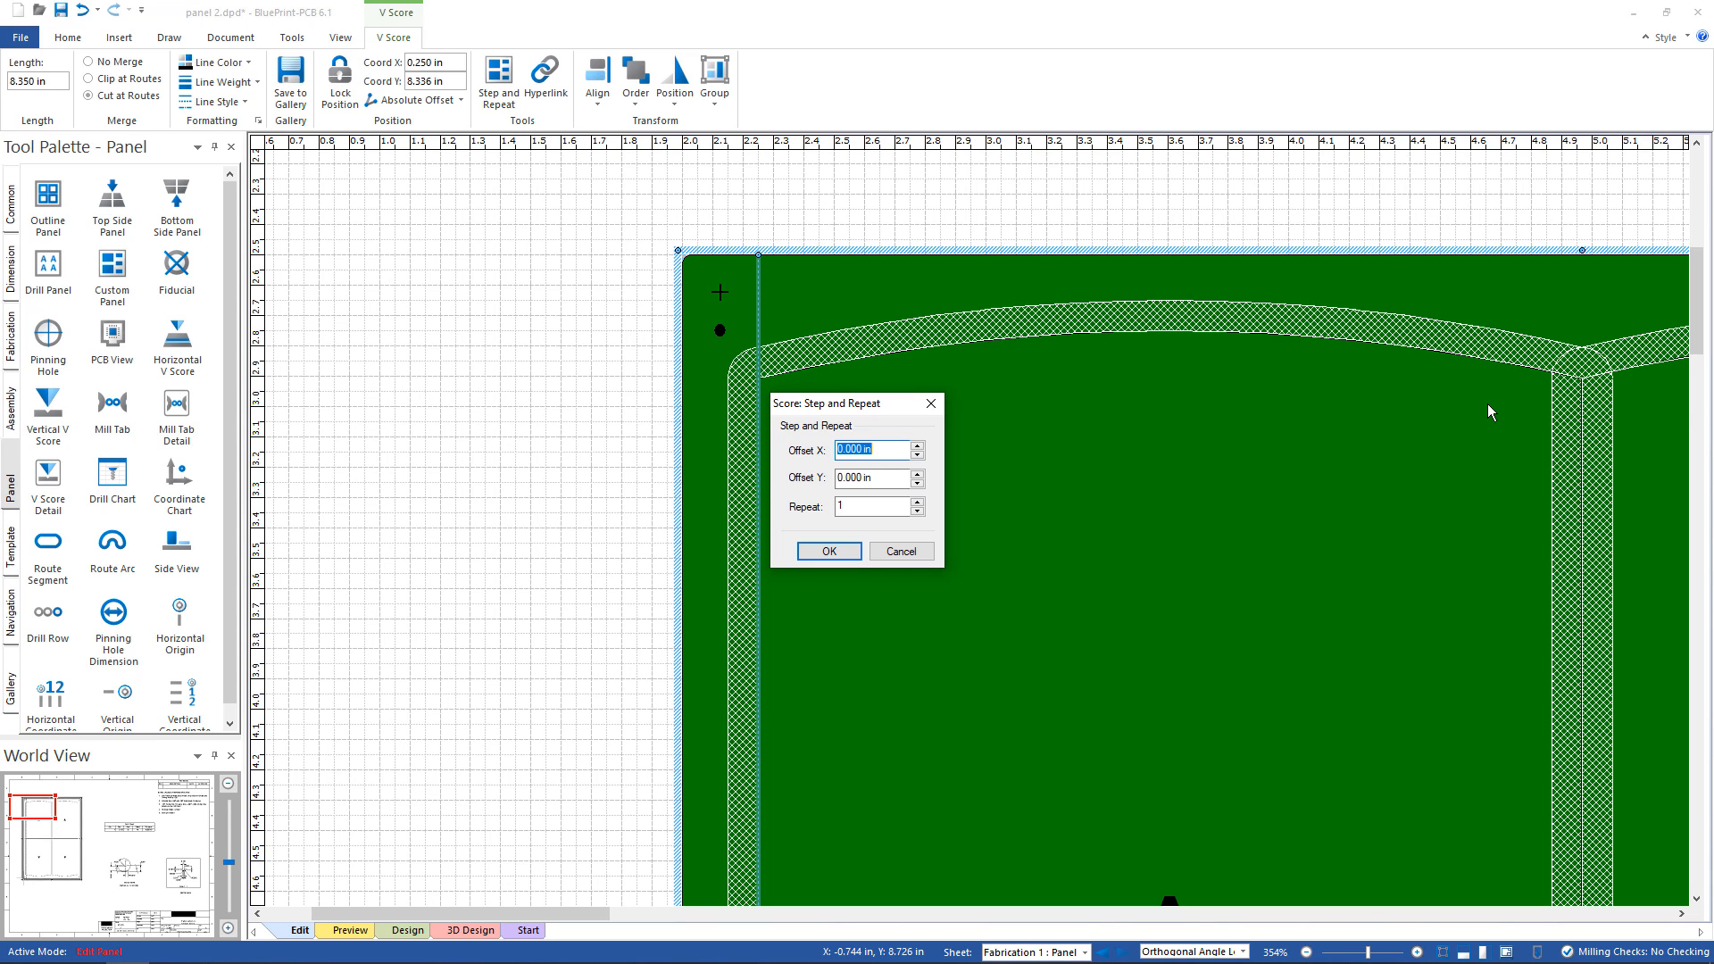
click(899, 554)
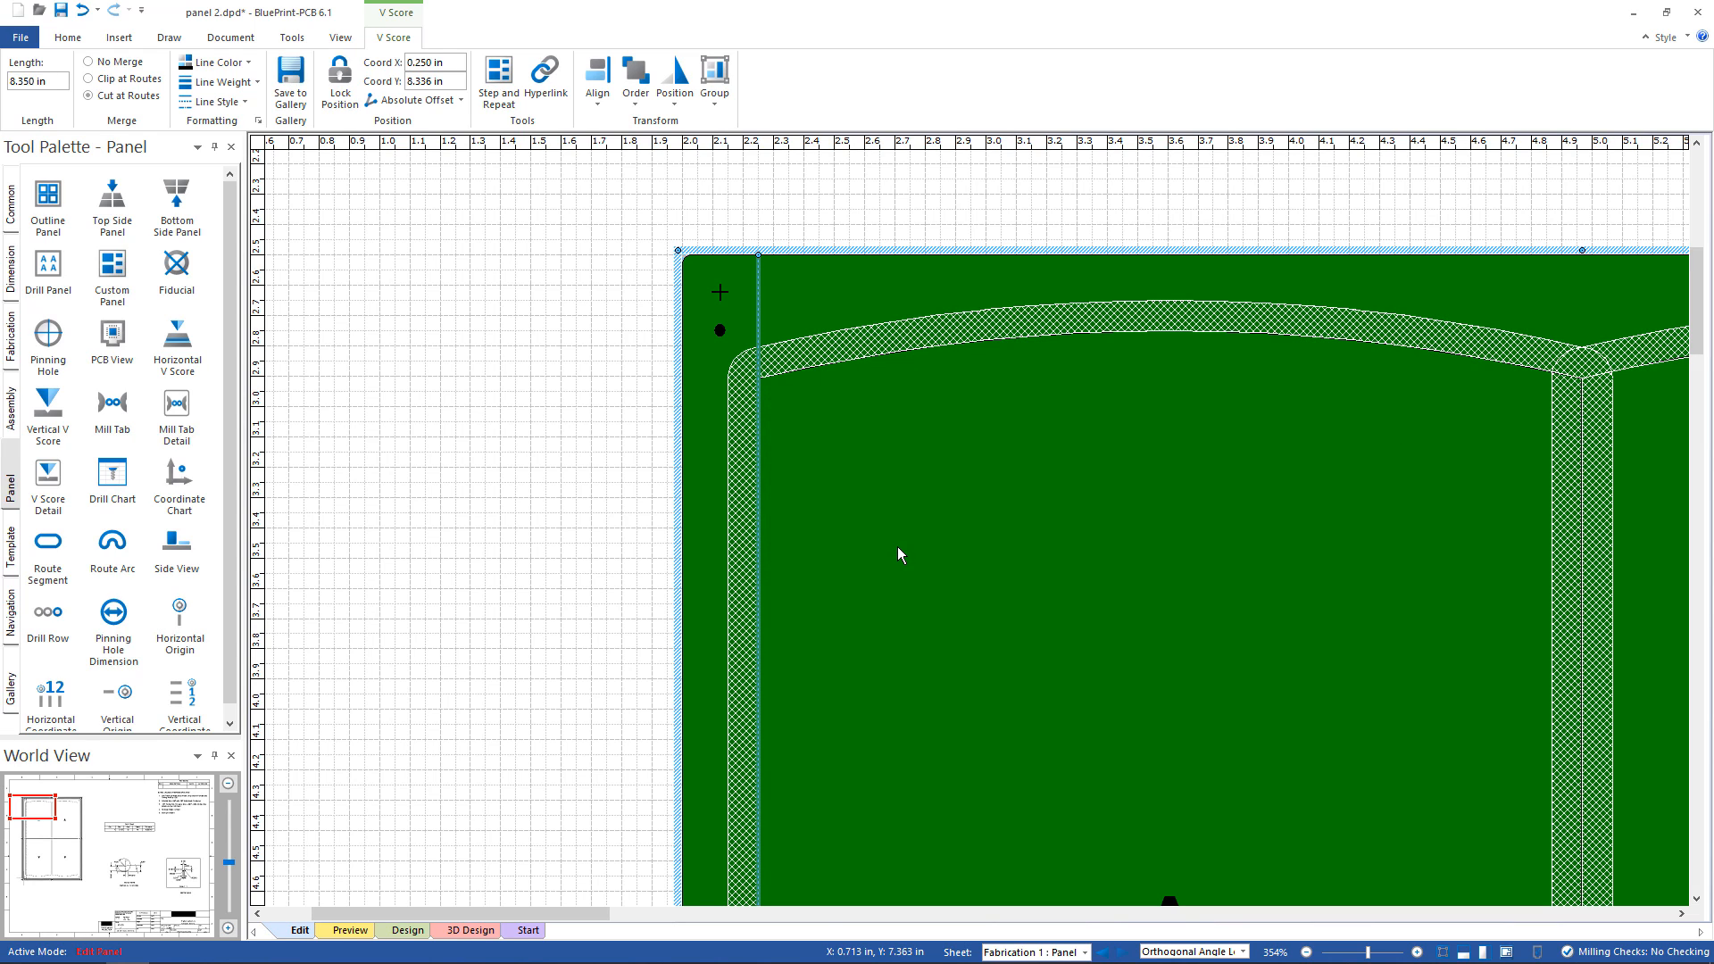
right_click(755, 303)
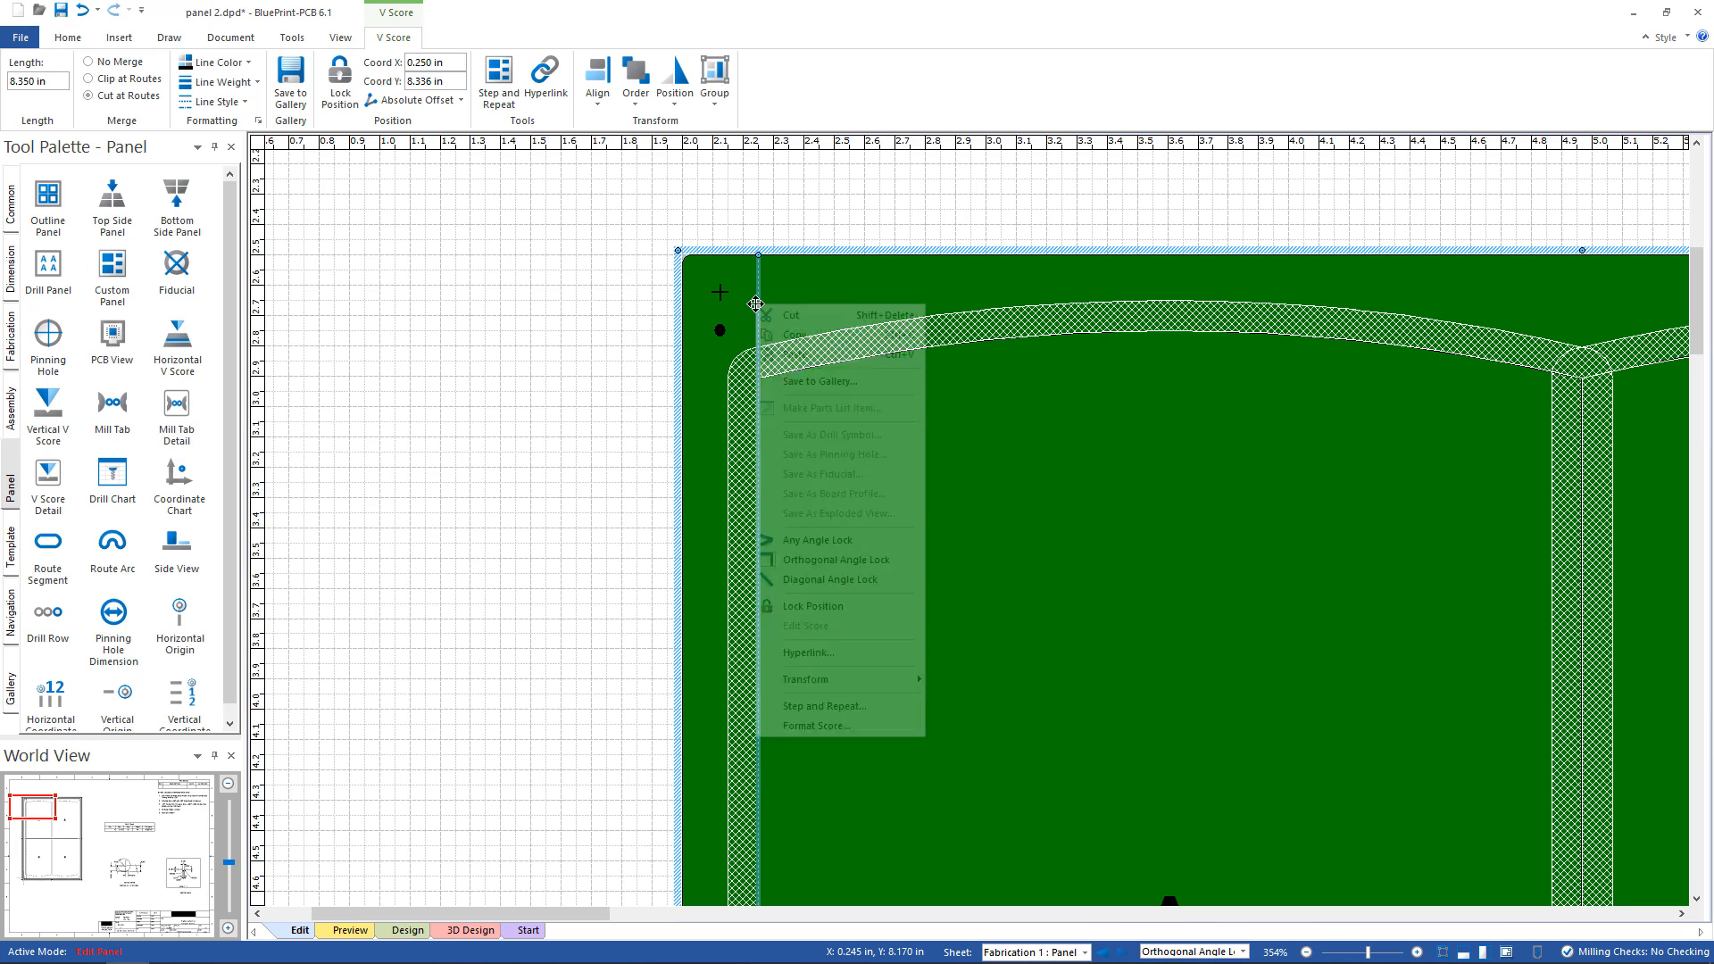
click(794, 335)
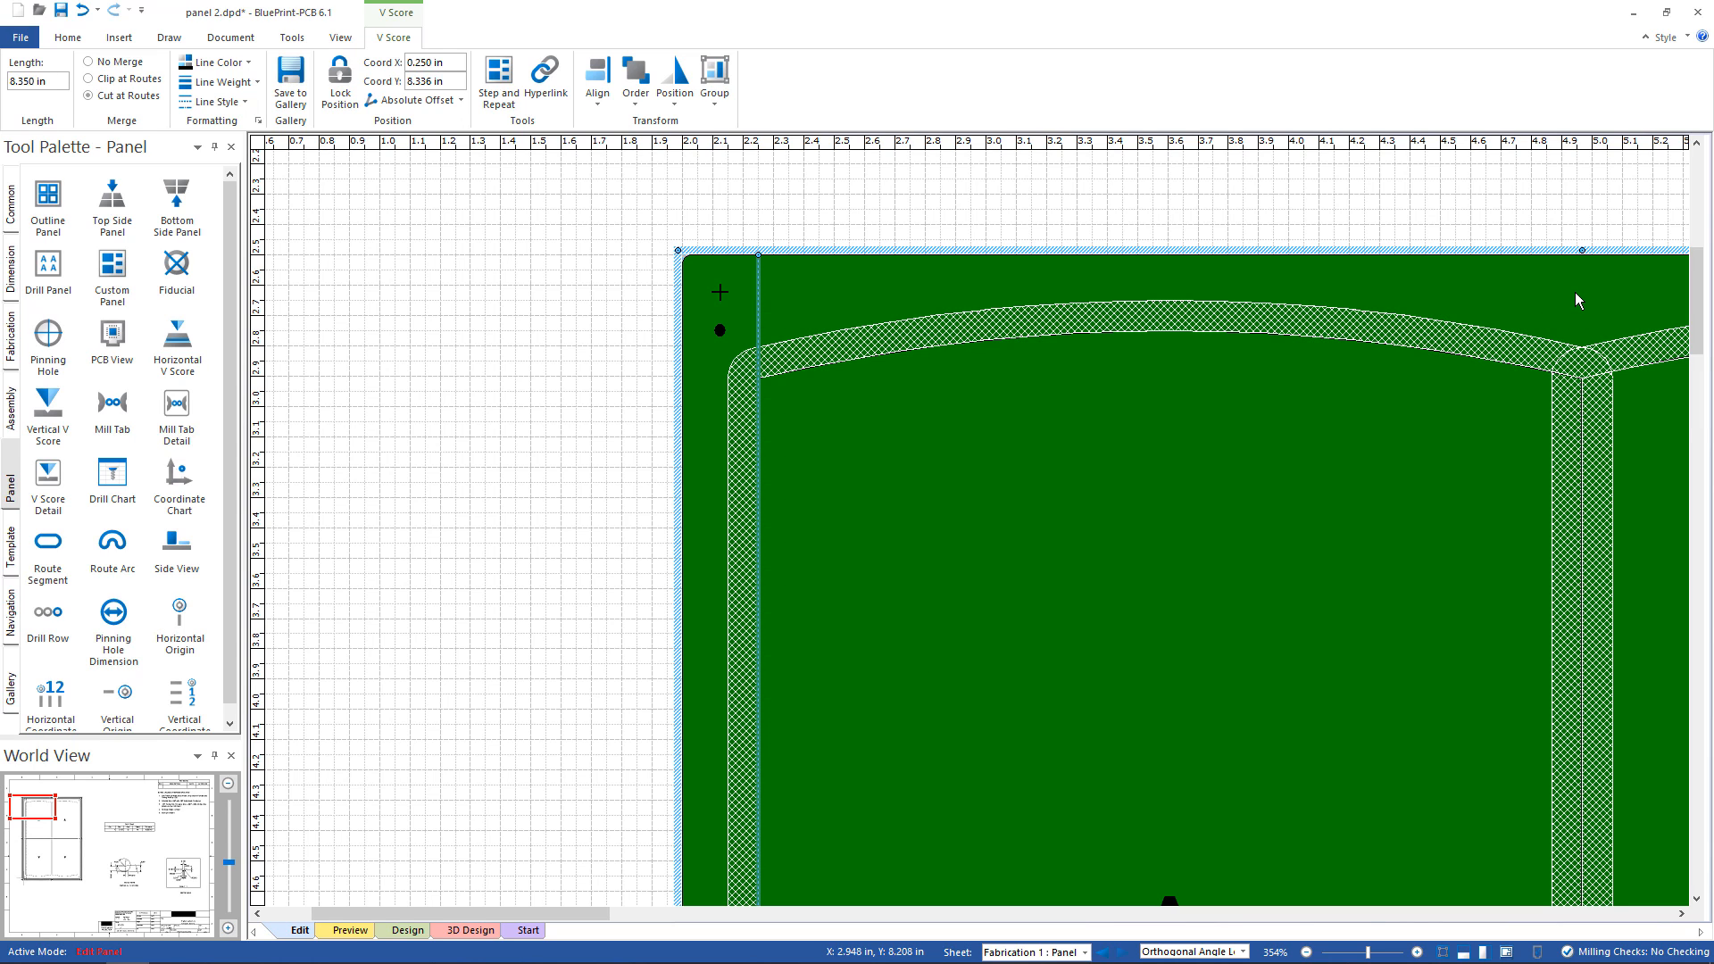
right_click(1575, 300)
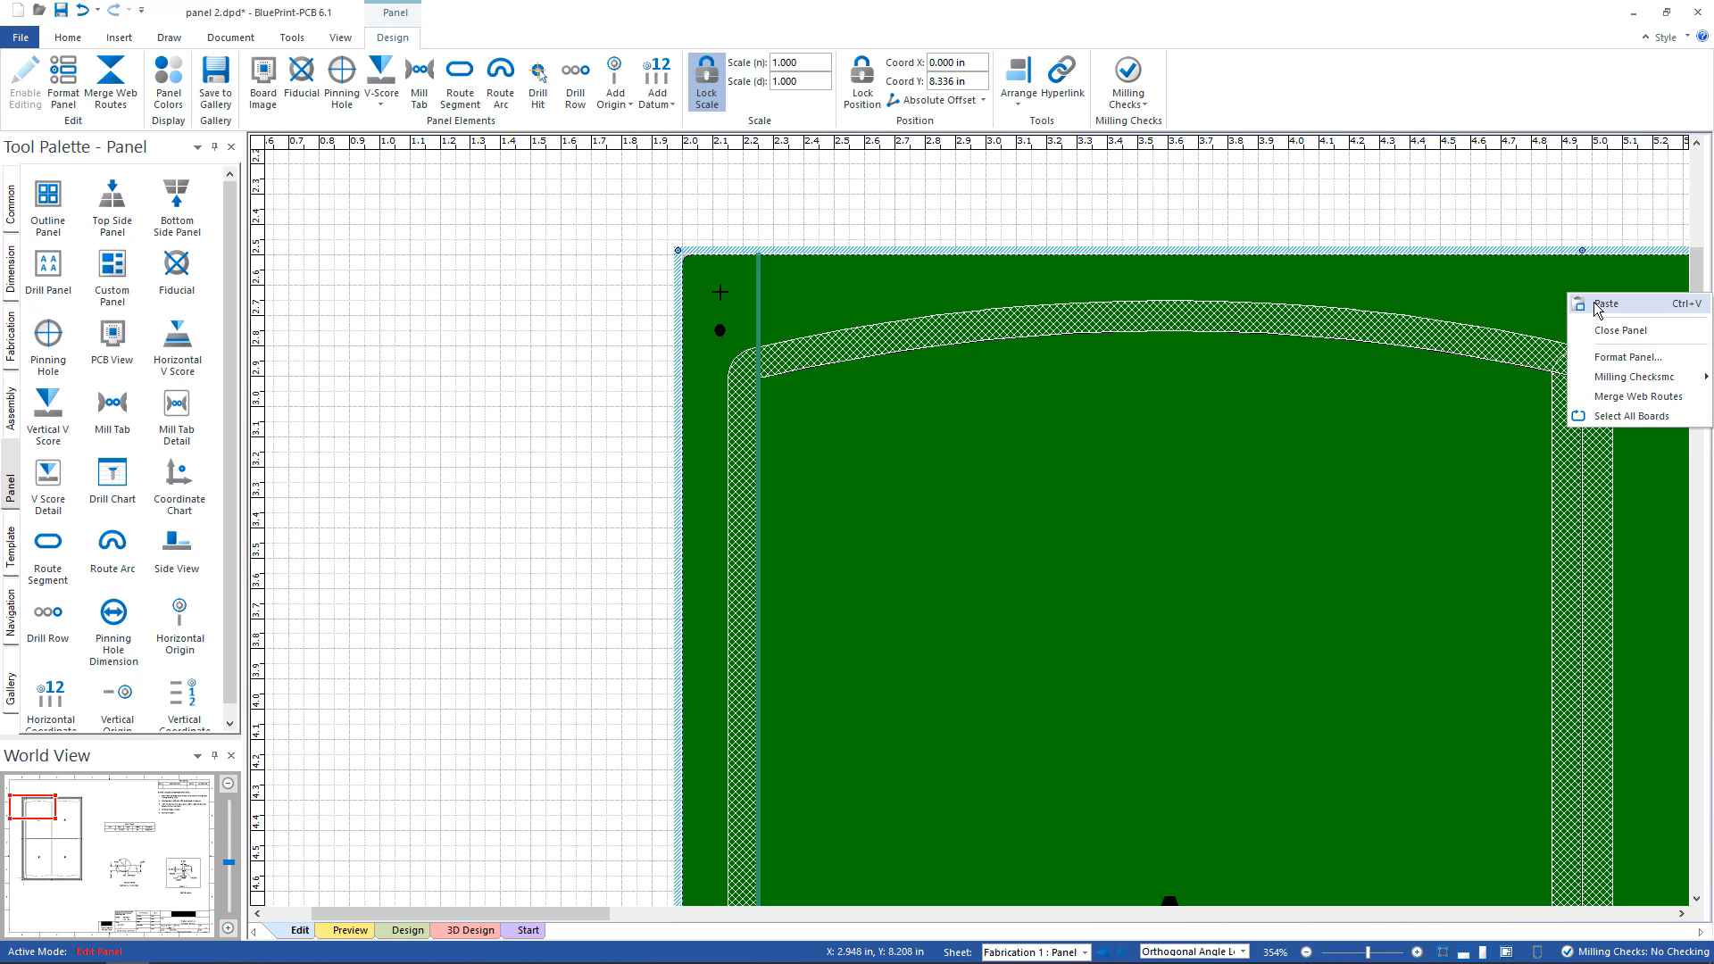
click(1604, 304)
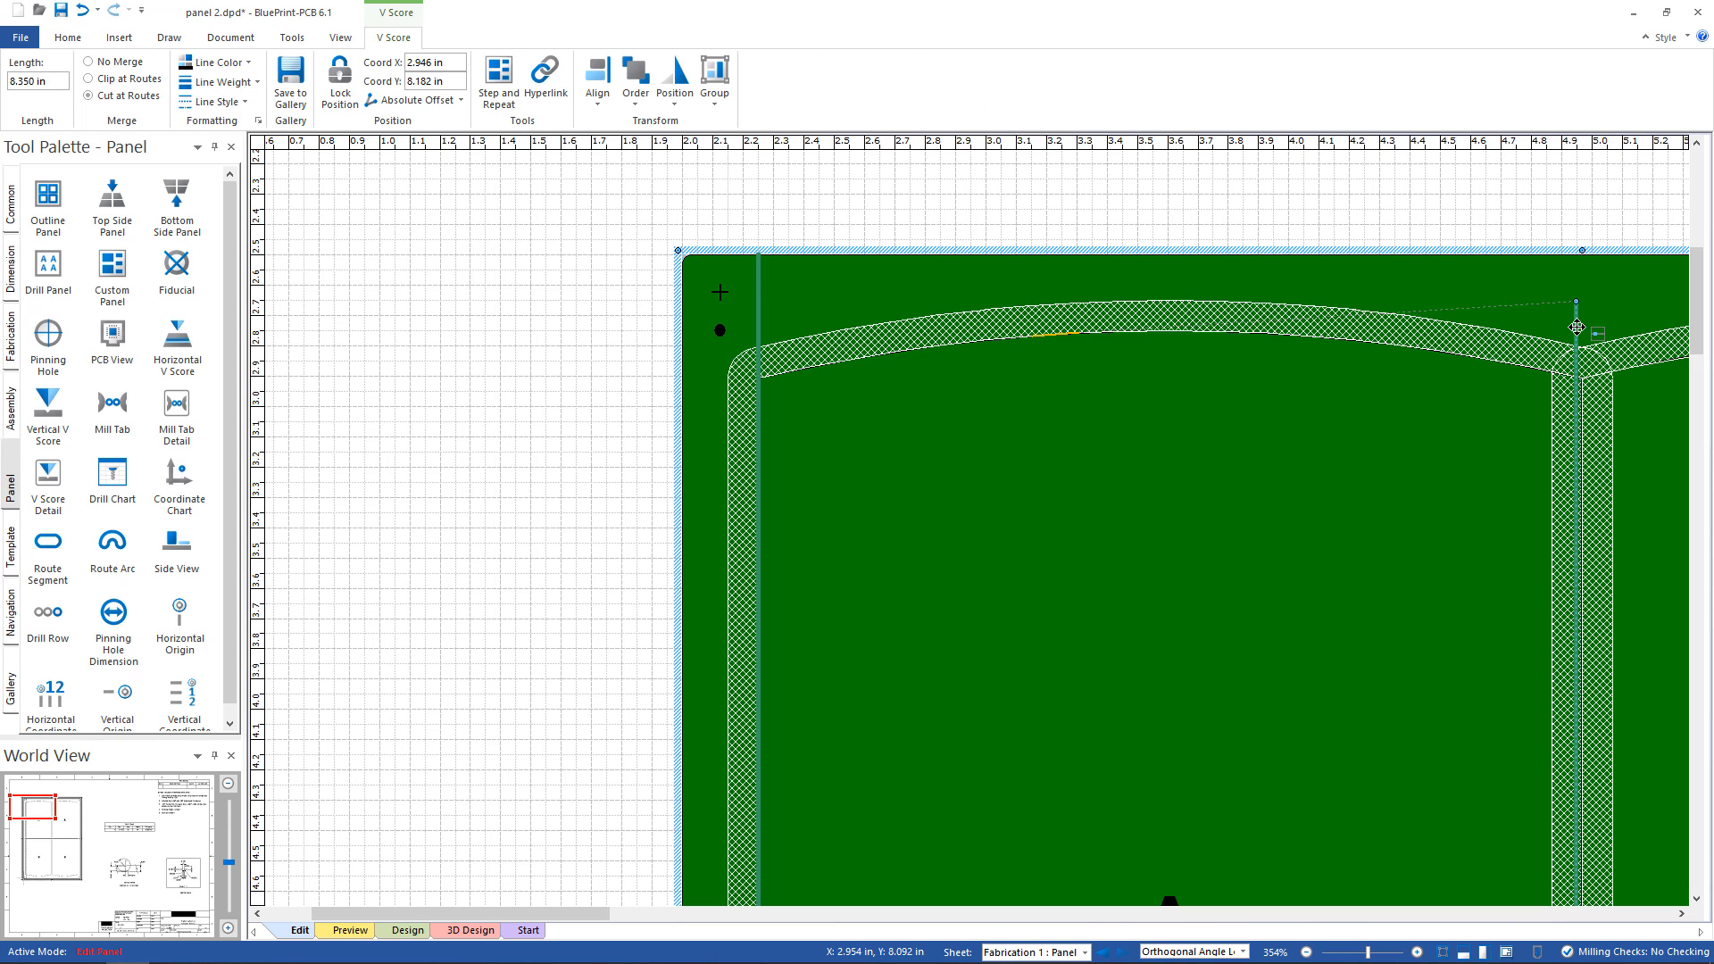
drag(1576, 327, 1583, 322)
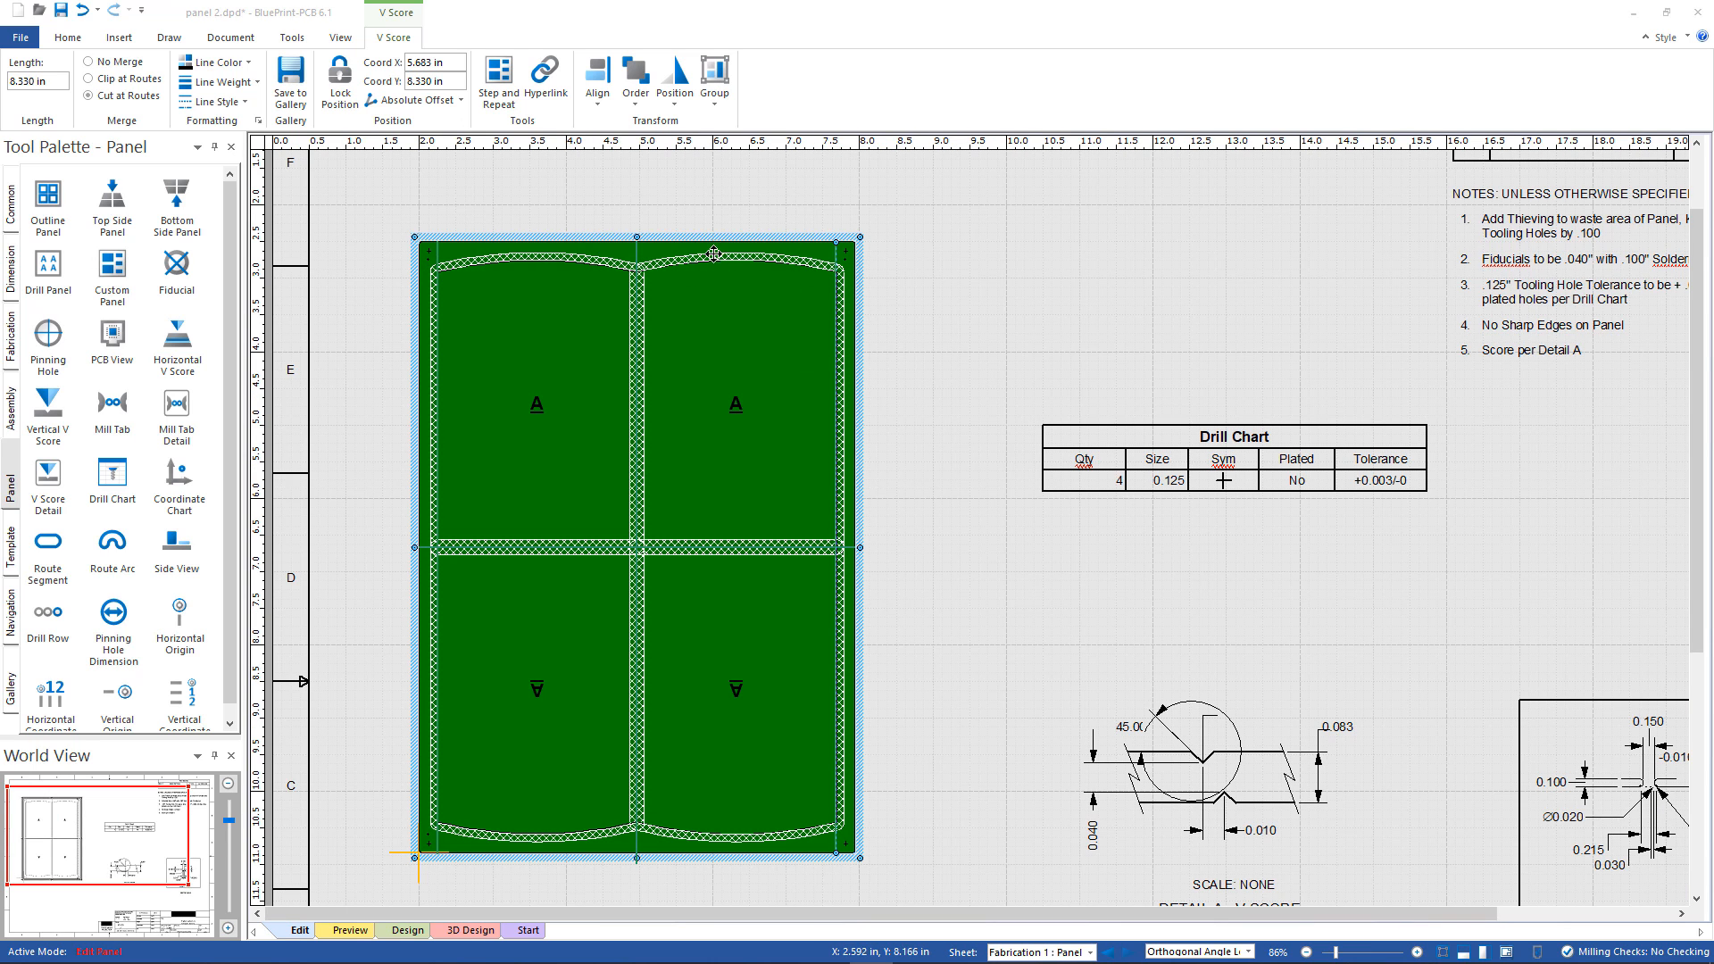
Examine the web route merging options in the center vertical V score's format settings.
click(635, 255)
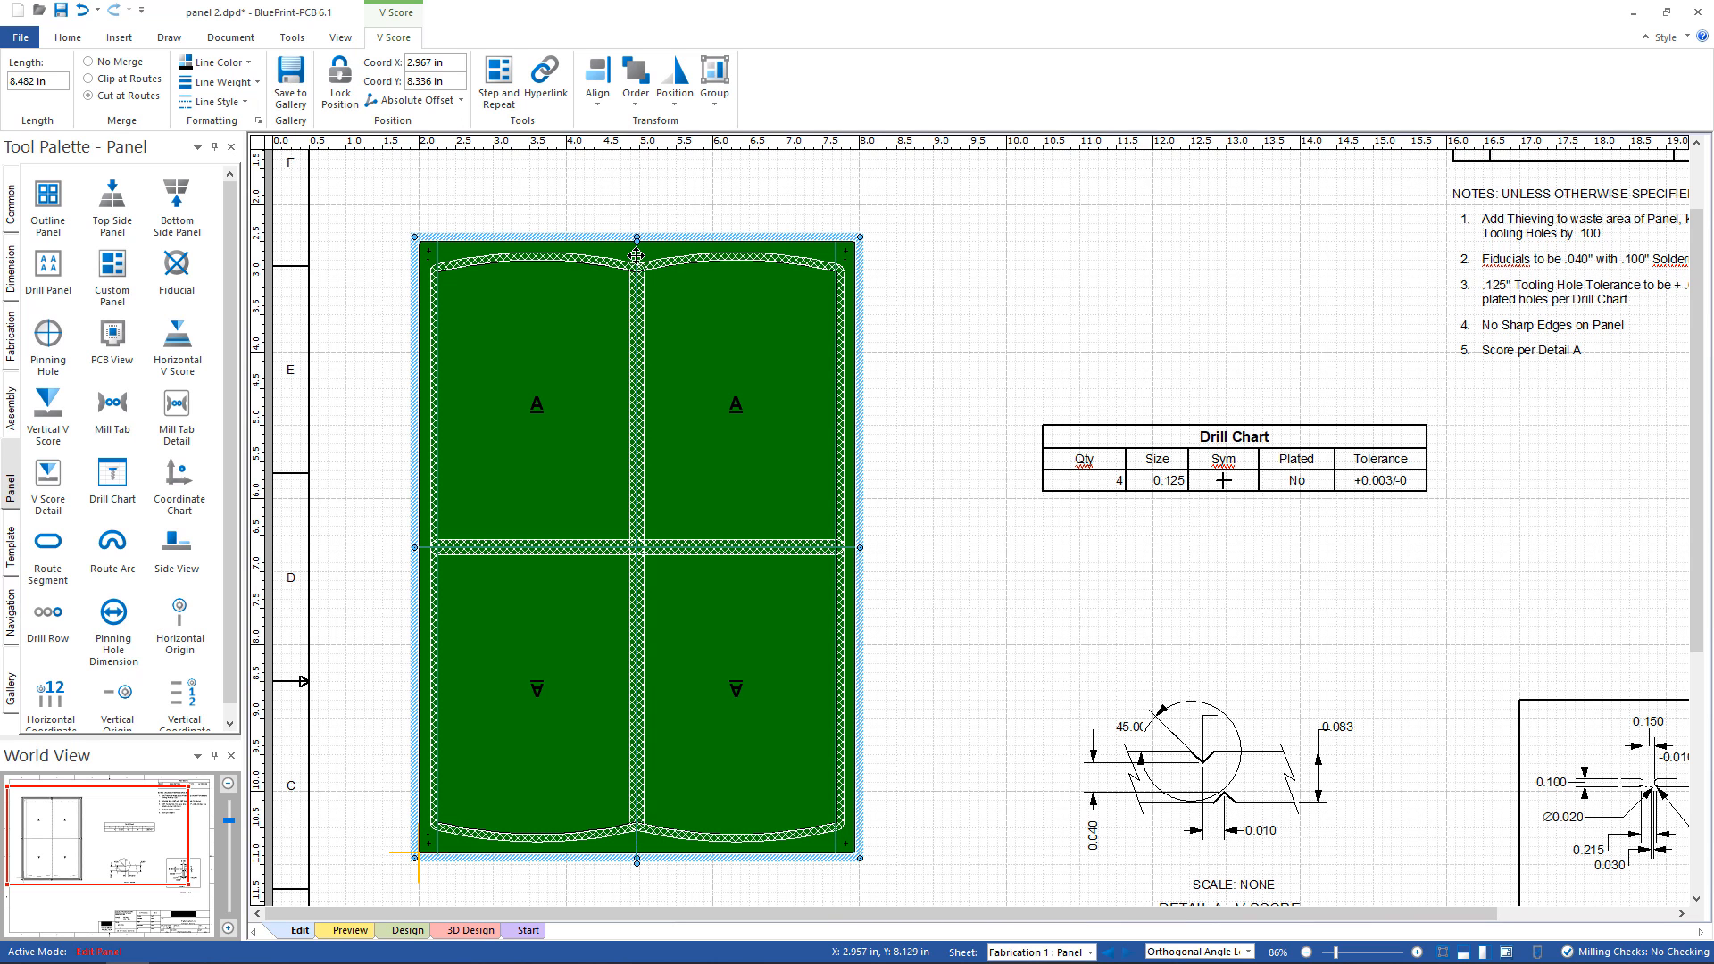
right_click(636, 255)
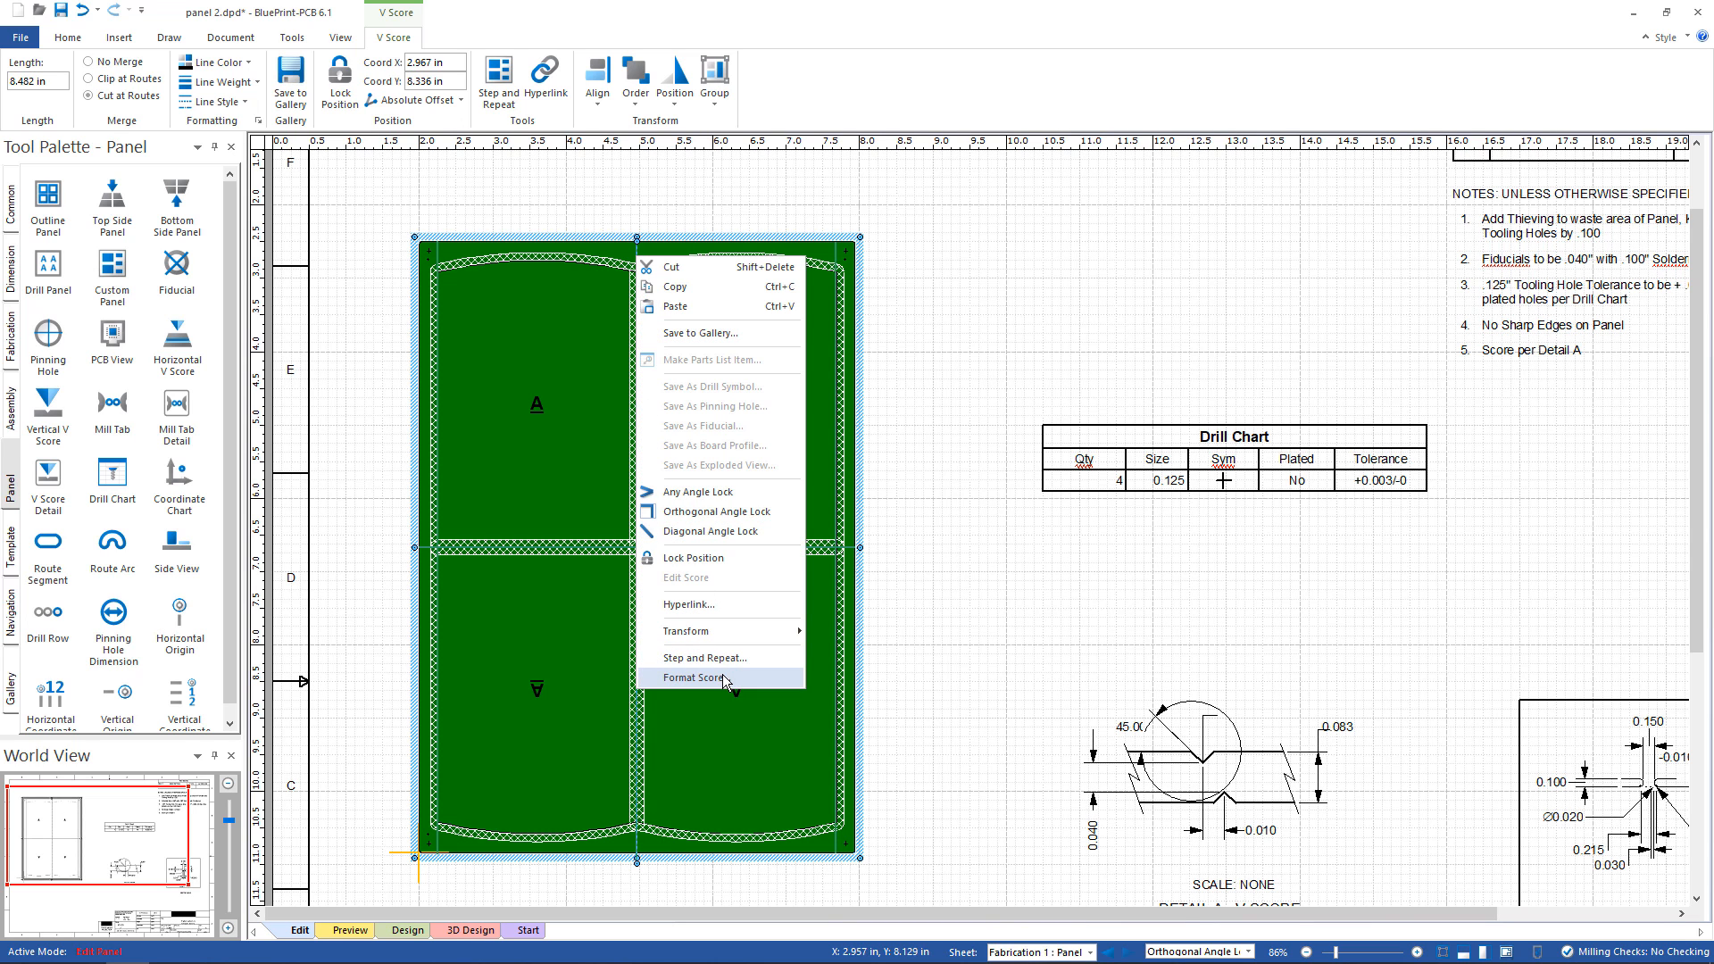
click(728, 680)
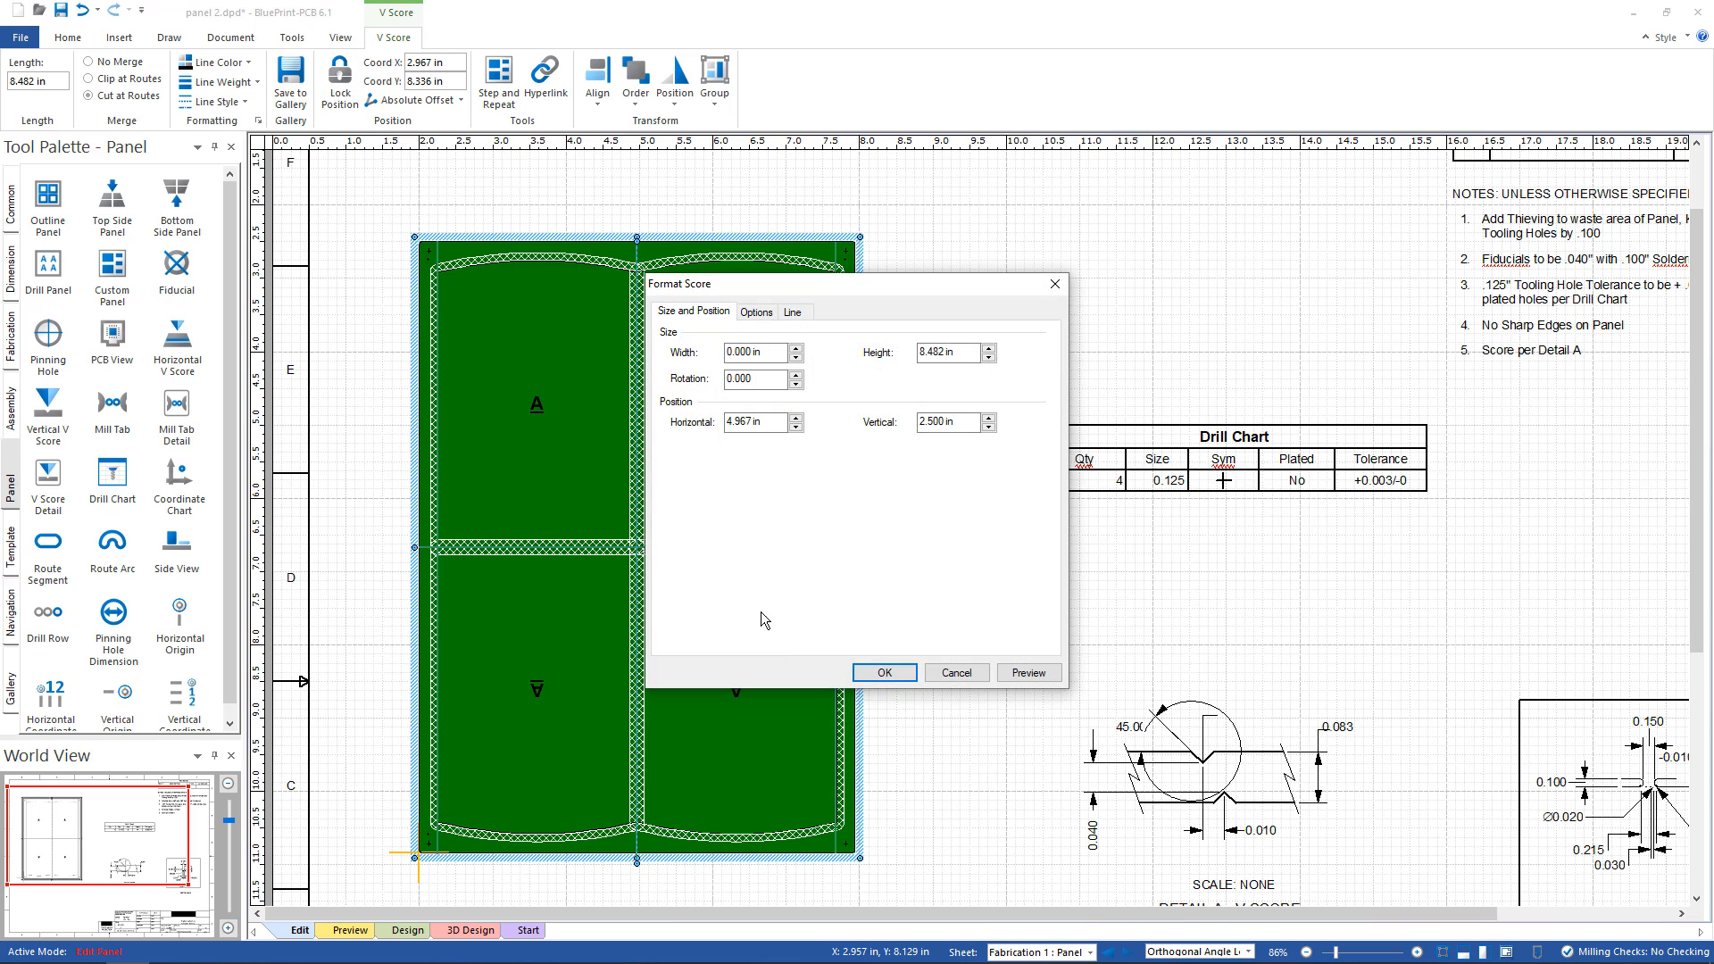
click(756, 312)
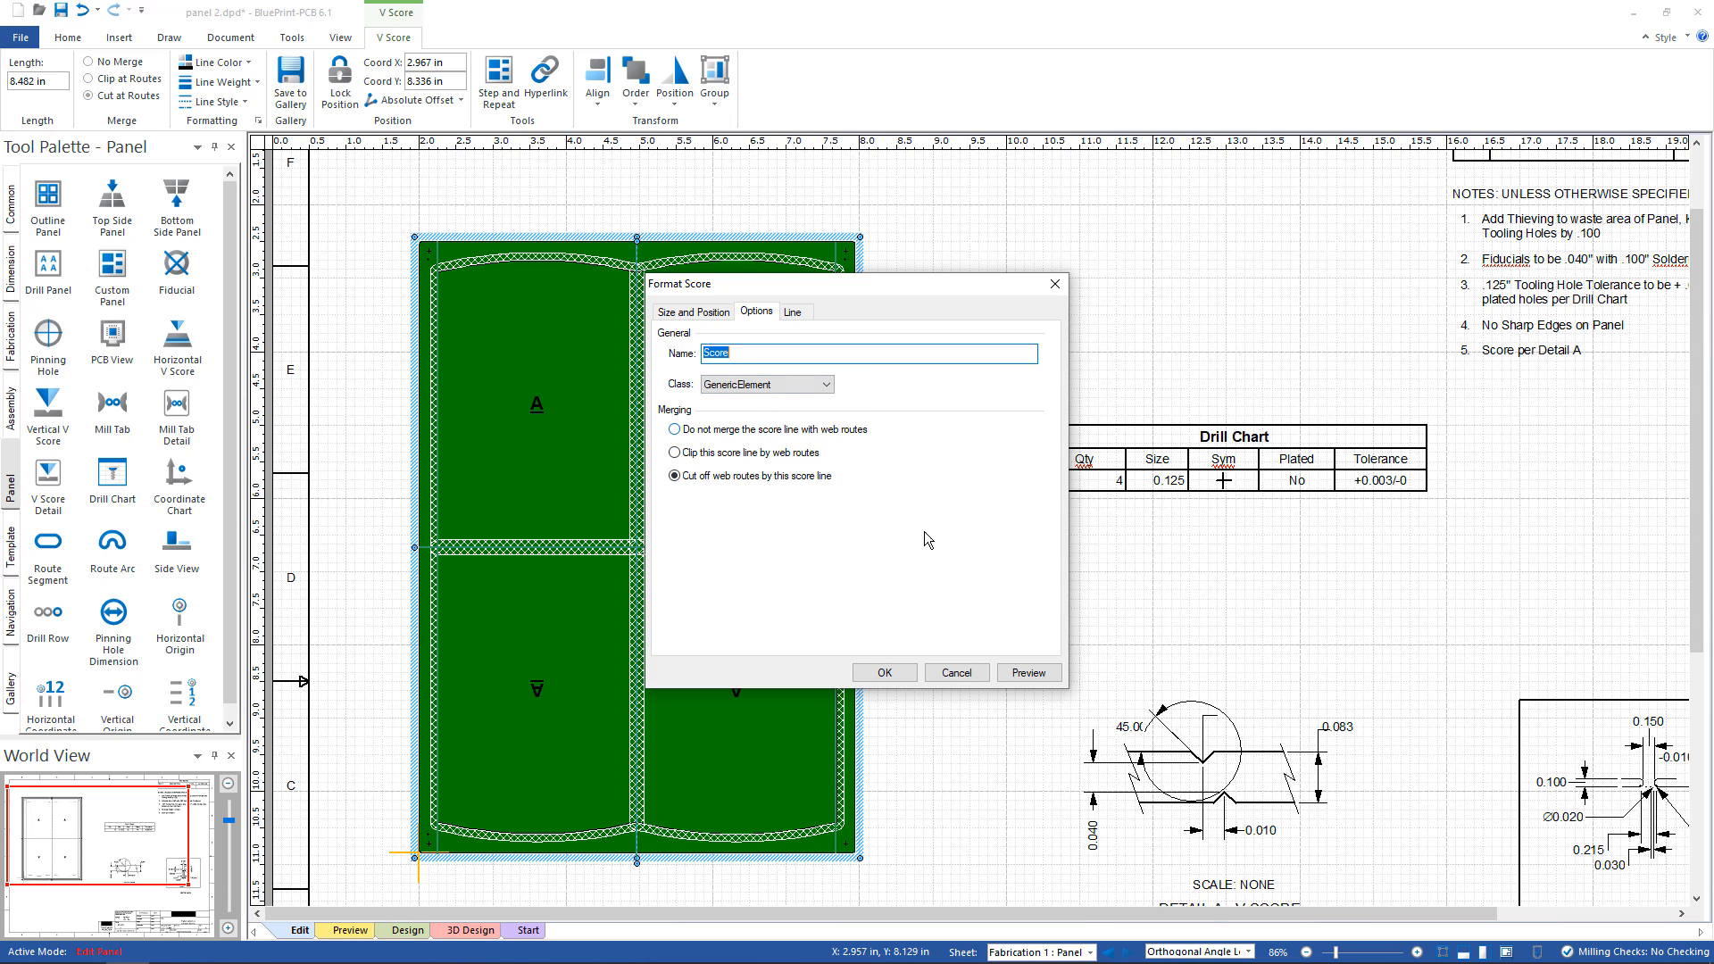
click(955, 672)
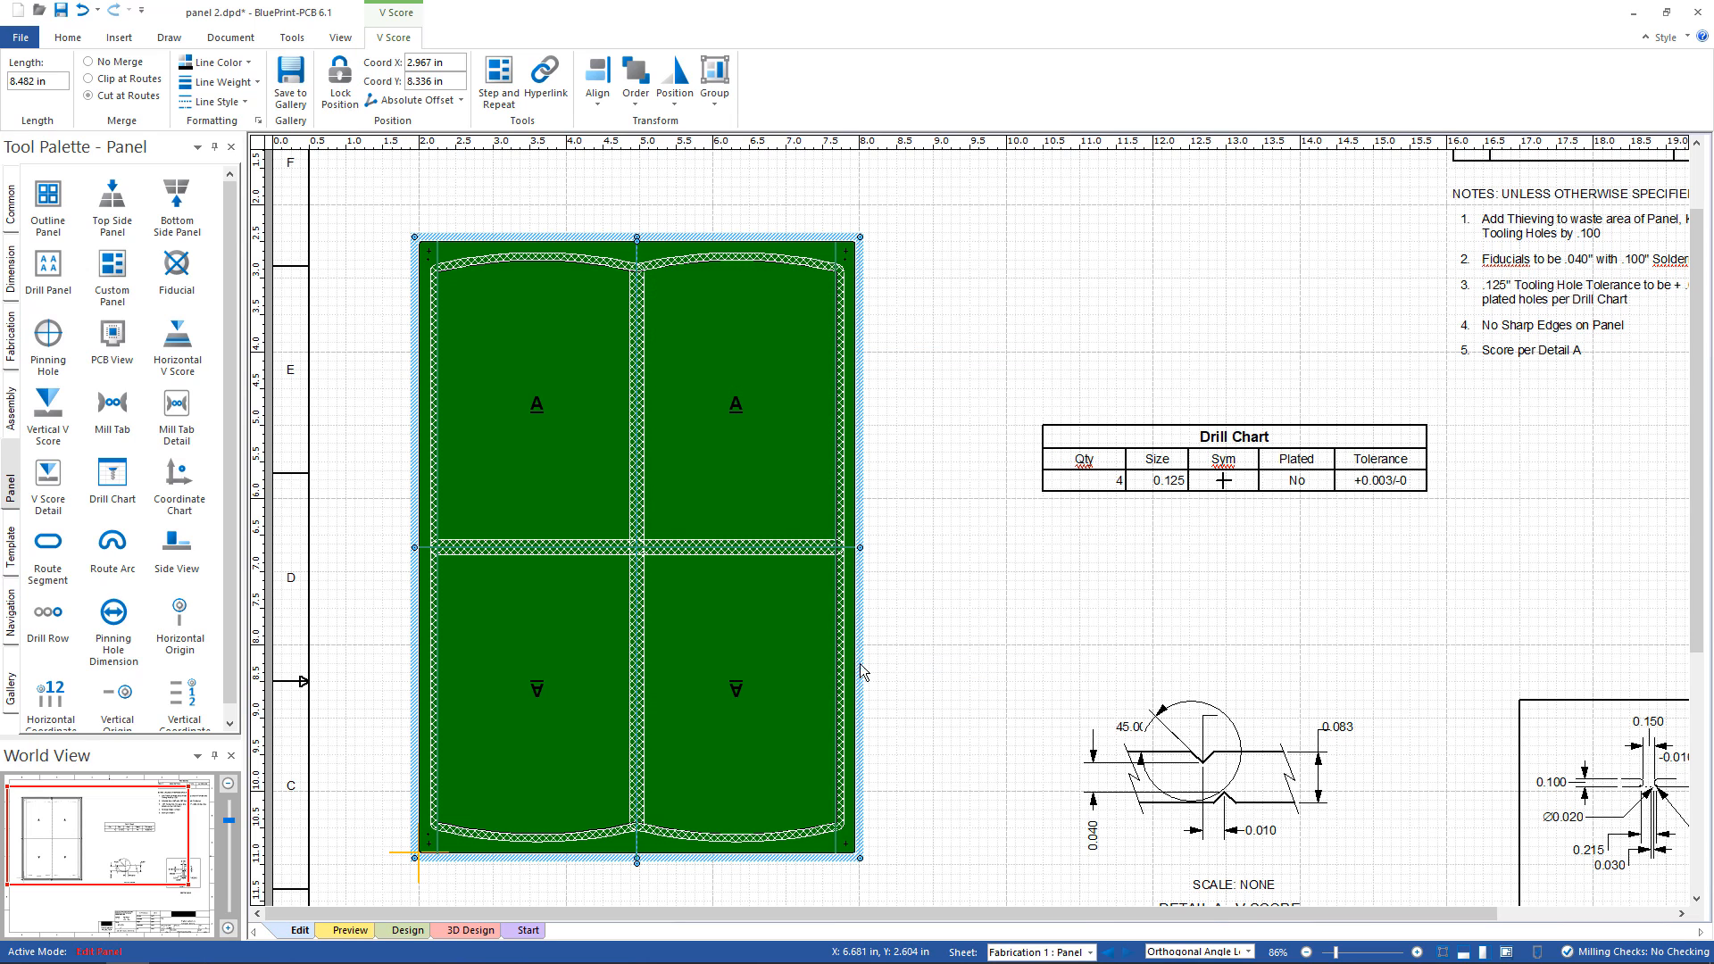
Merge the panel's web routes with the V scores and leave panel editing.
right_click(817, 851)
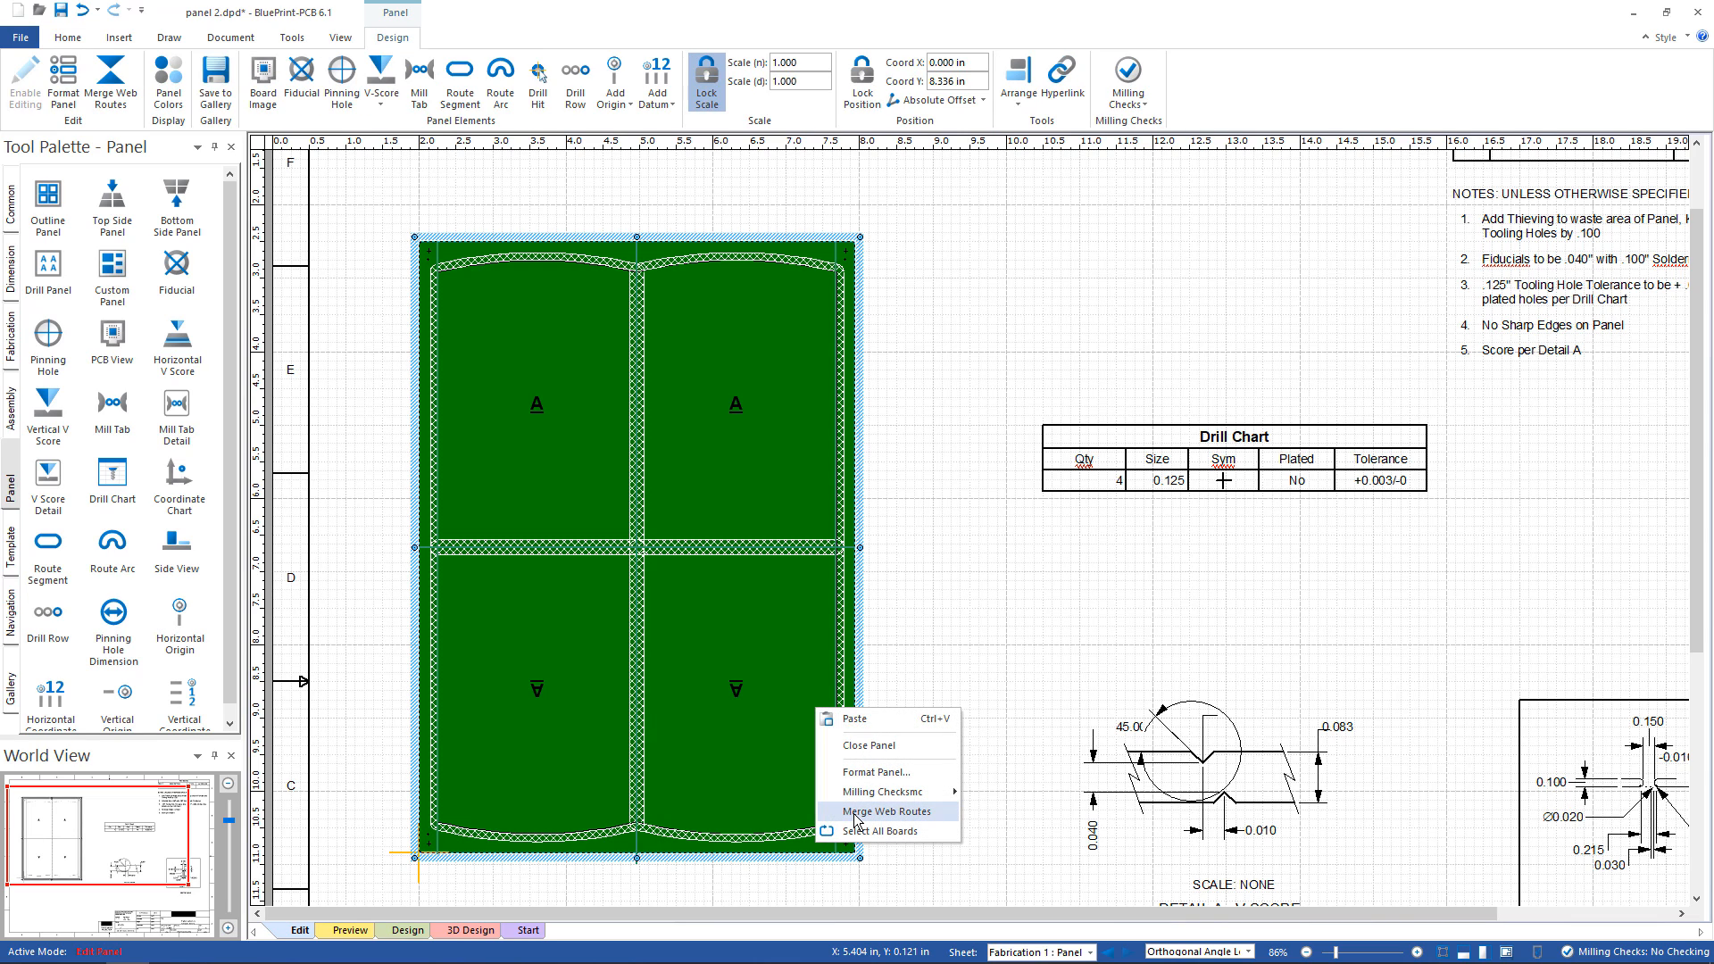
click(884, 811)
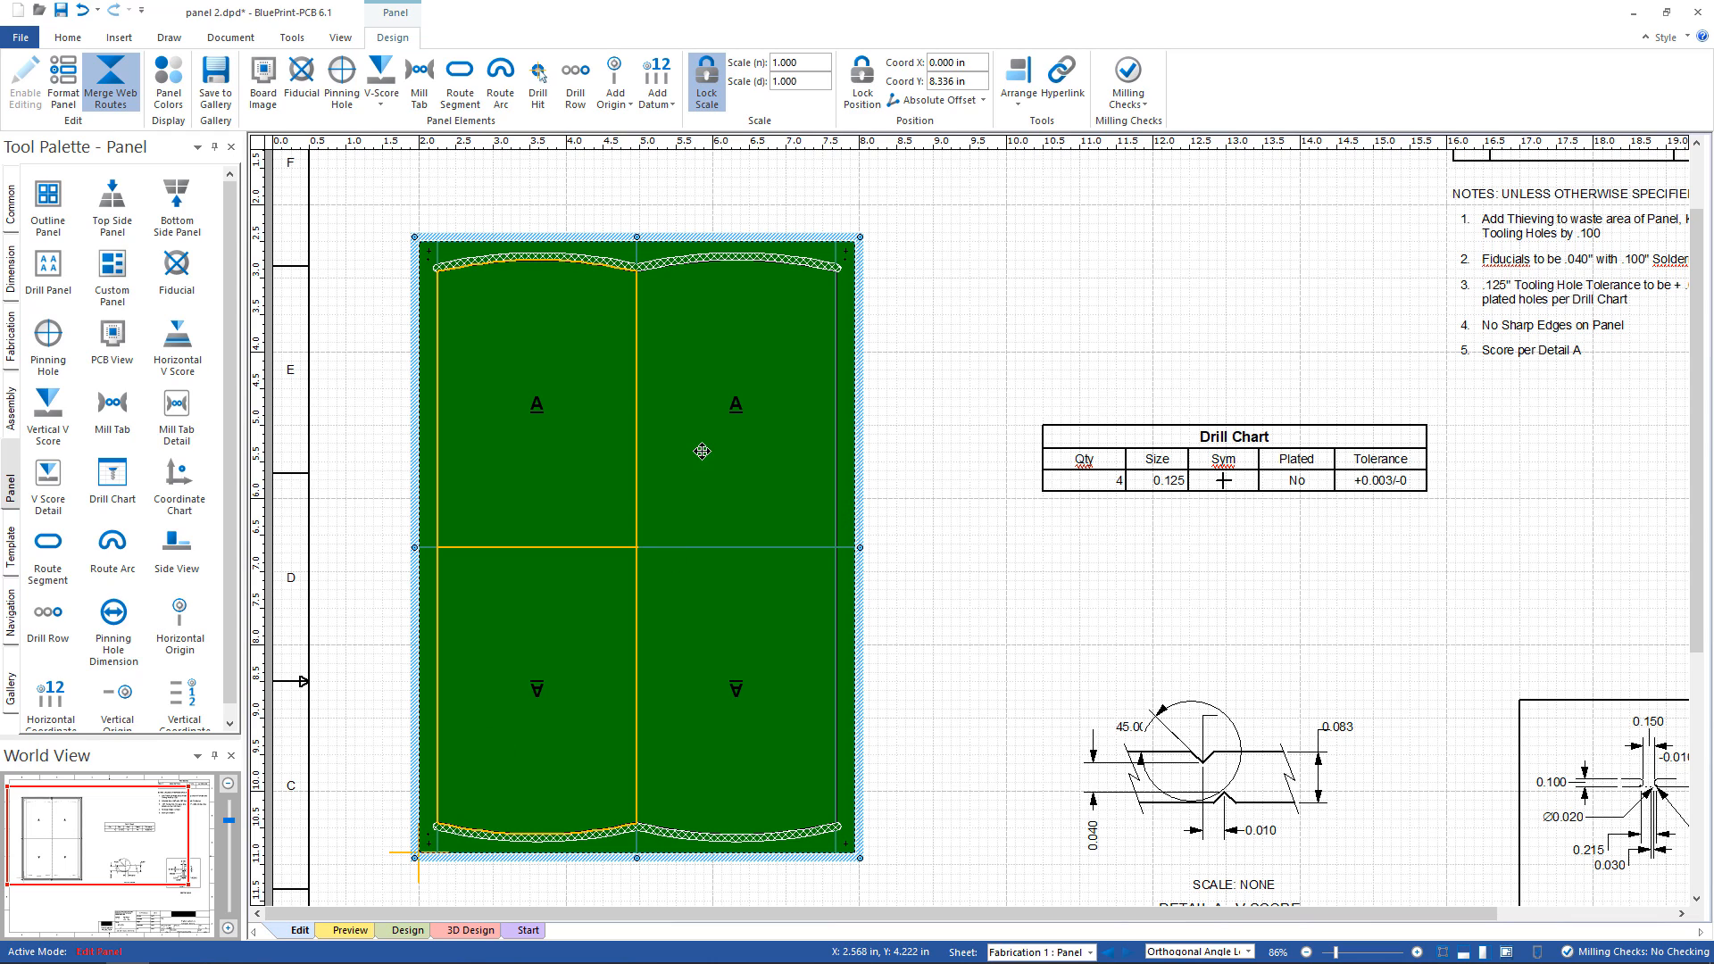
click(946, 709)
click(939, 662)
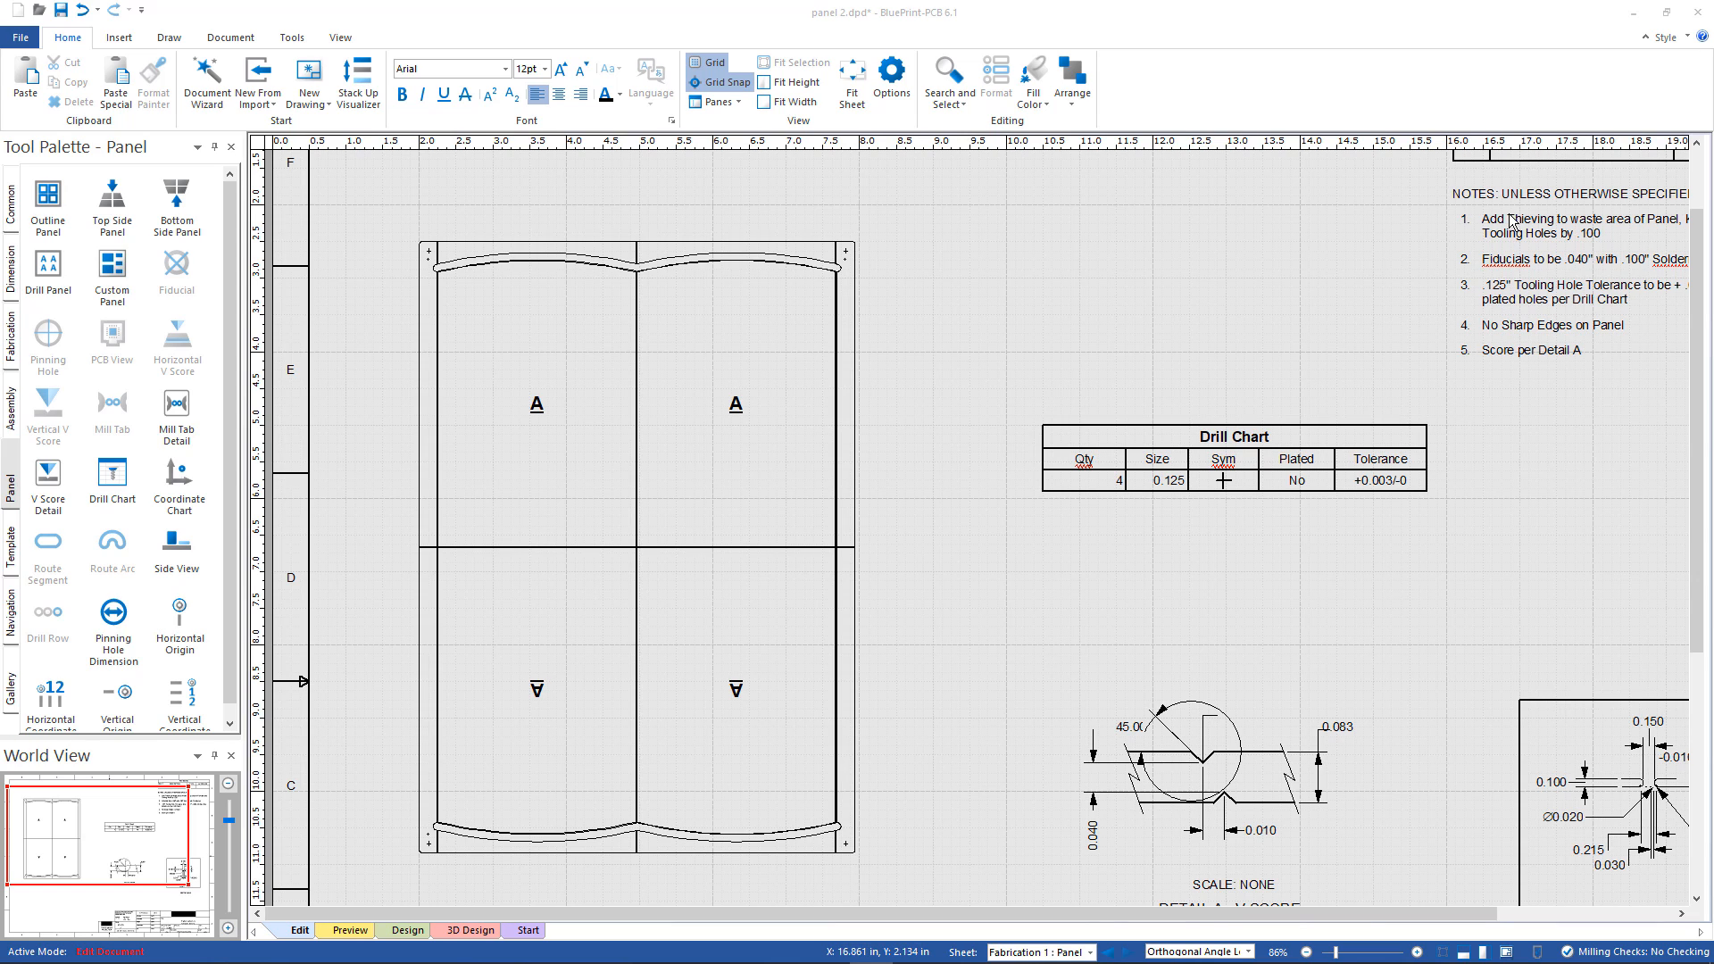
Add a callout by number for the tooling hole tolerance note, pointing its leader at the panel's upper-right tooling hole.
double_click(1517, 288)
right_click(1519, 290)
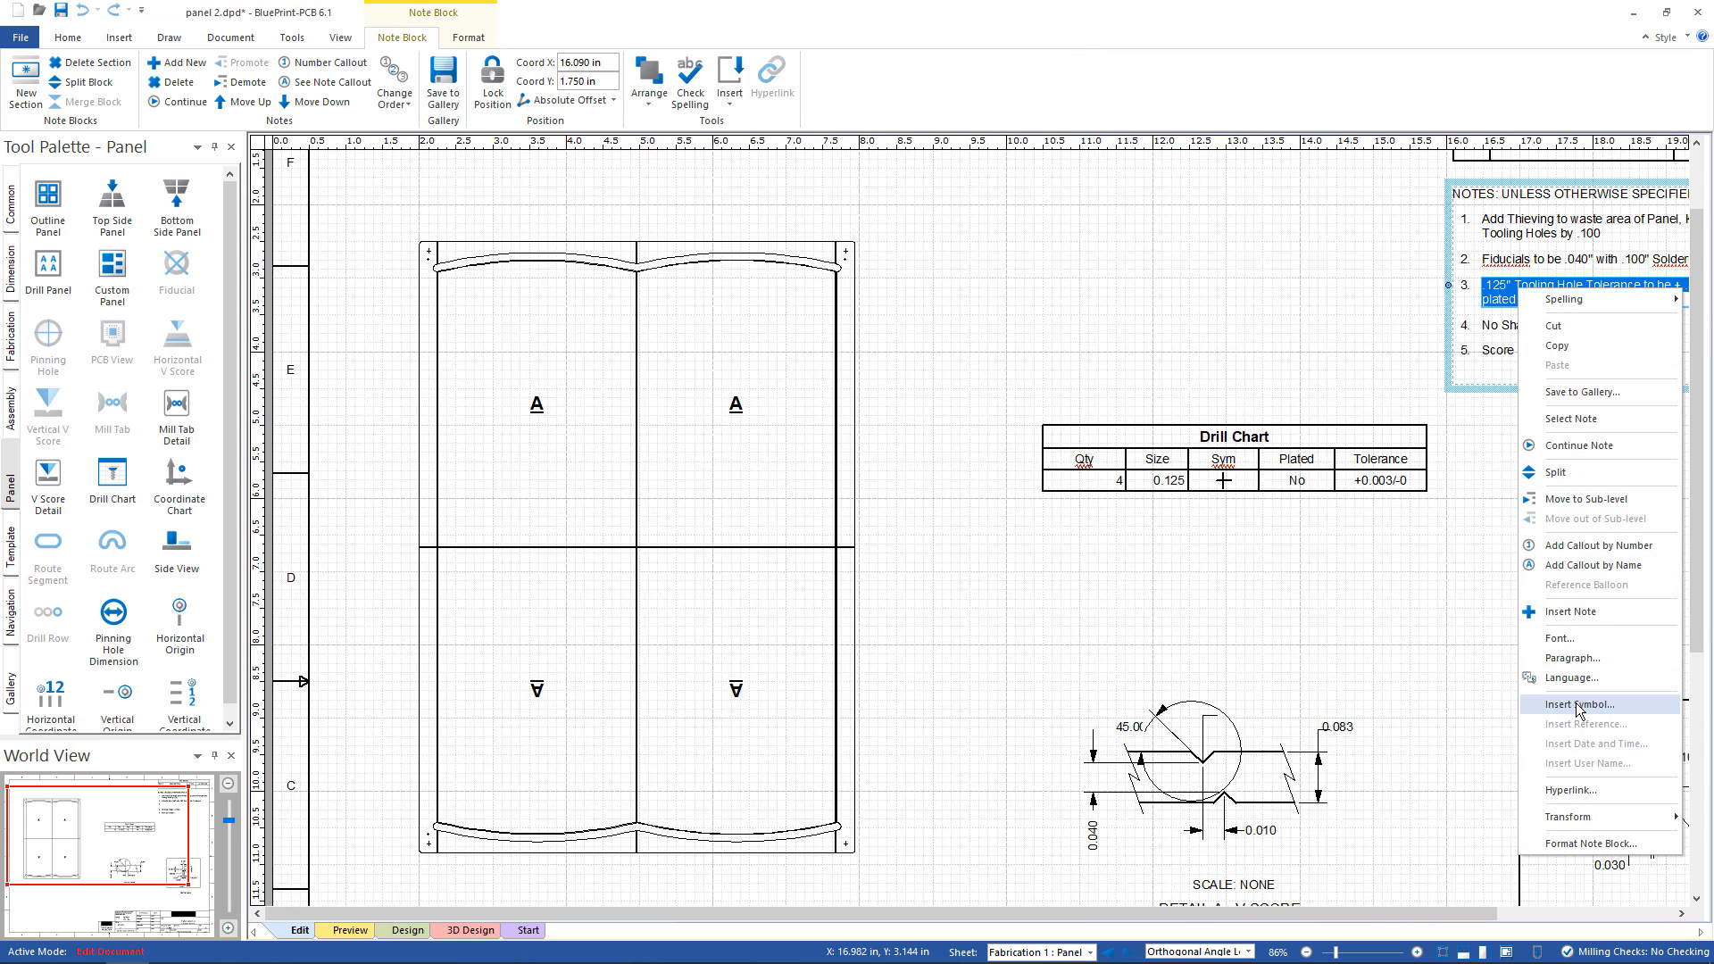
click(1597, 546)
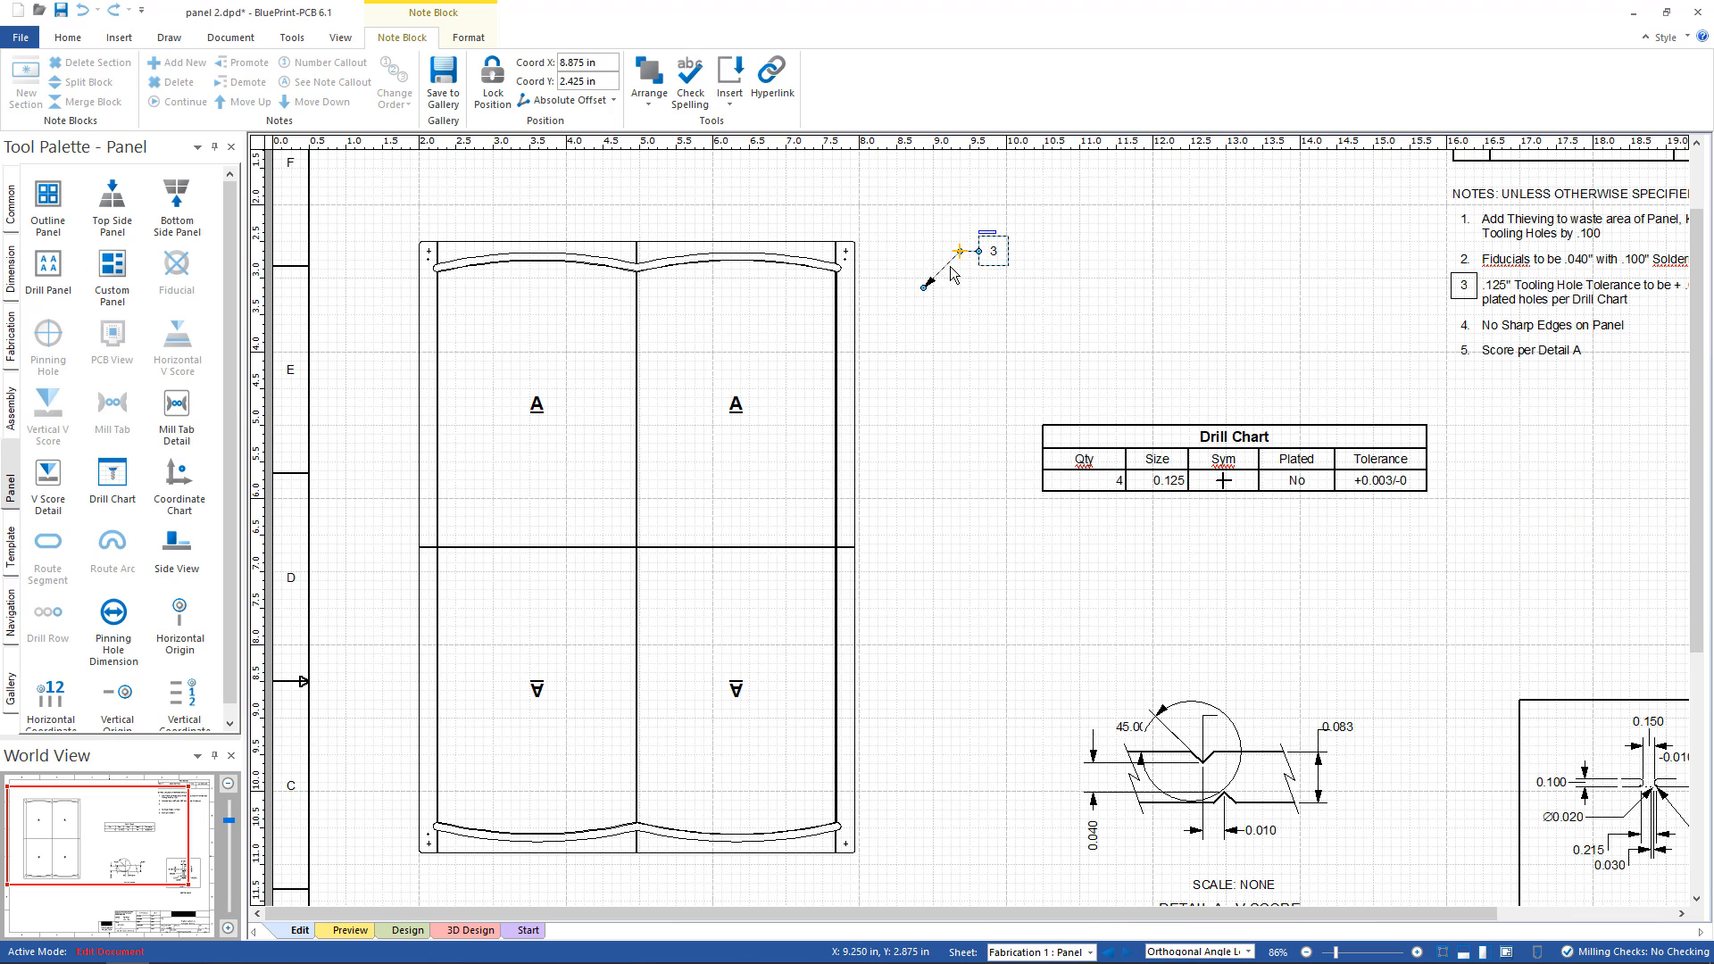
click(960, 267)
drag(932, 287, 849, 261)
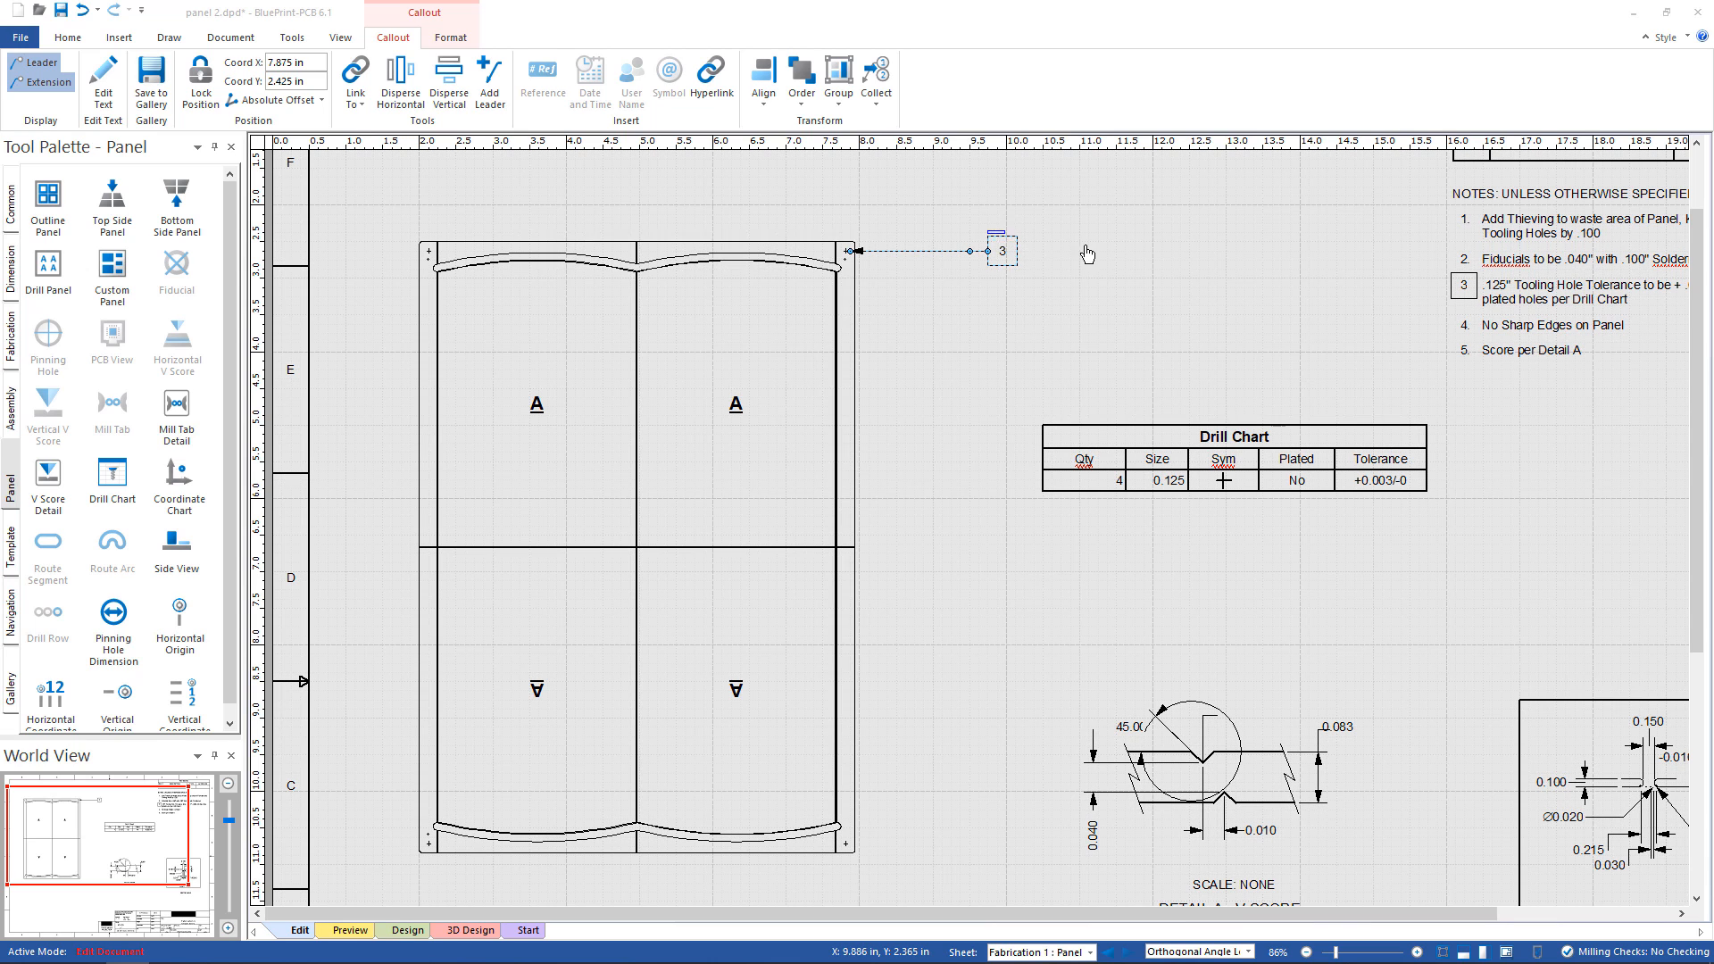
Turn on the Pinning Holes total count for the 0.125 horizontal coordinate dimension at the panel's lower-left tooling hole.
mouse_move(997, 239)
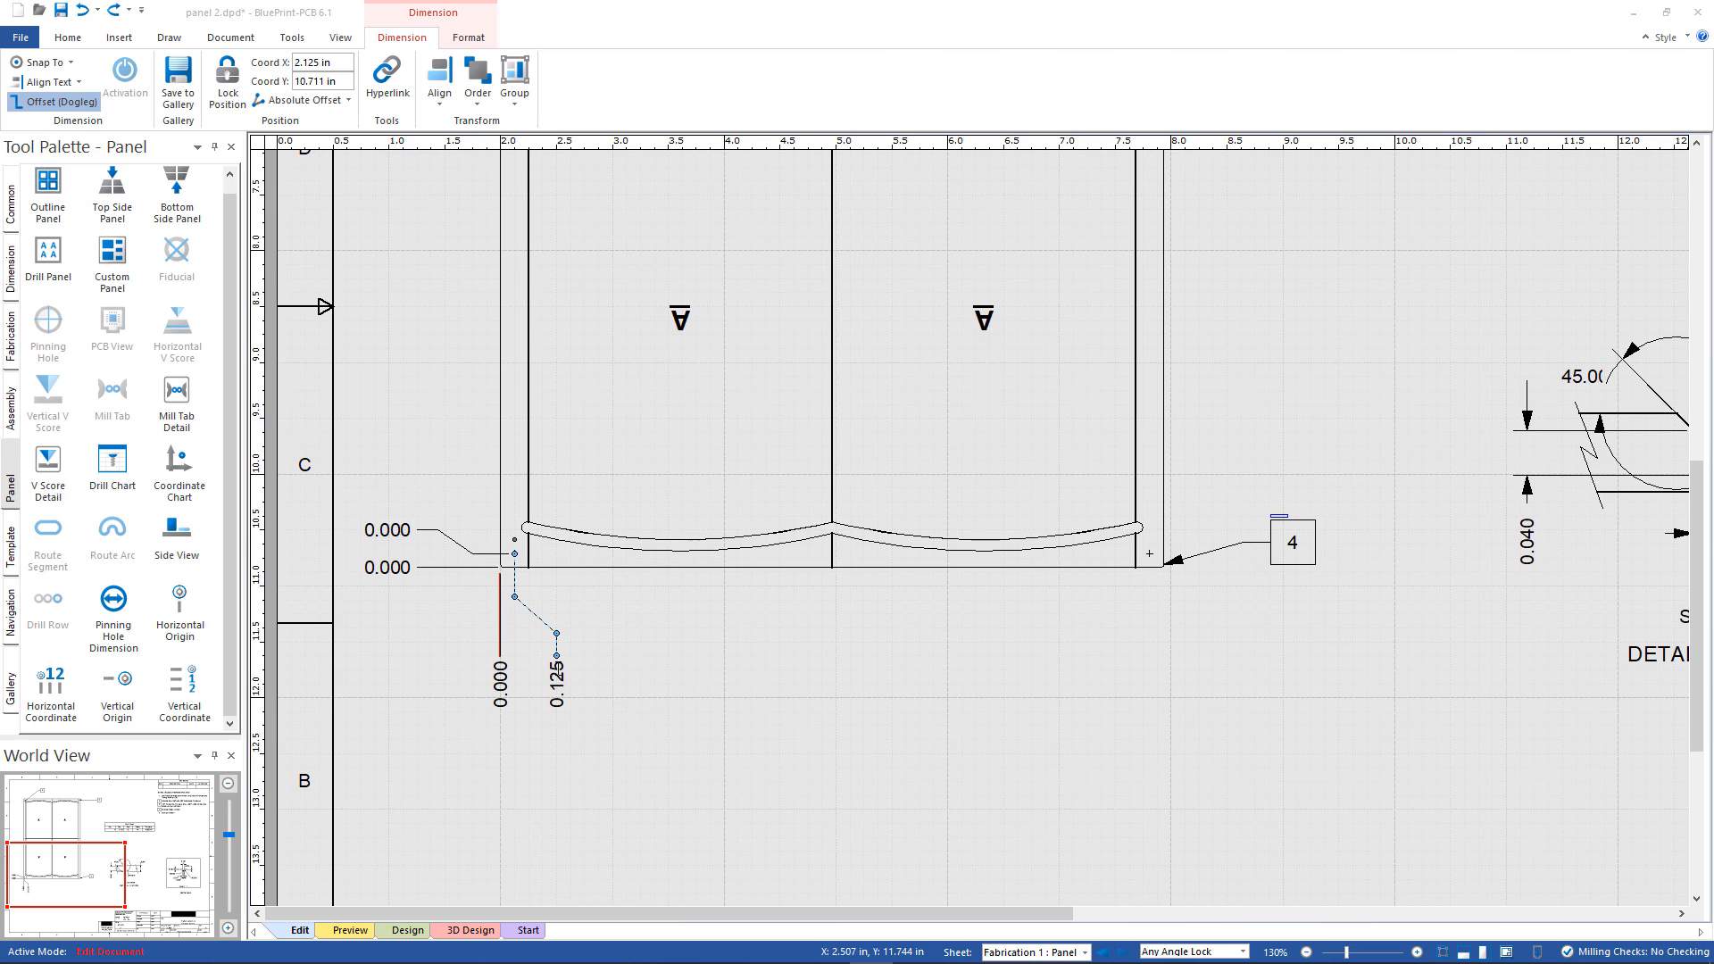
click(542, 619)
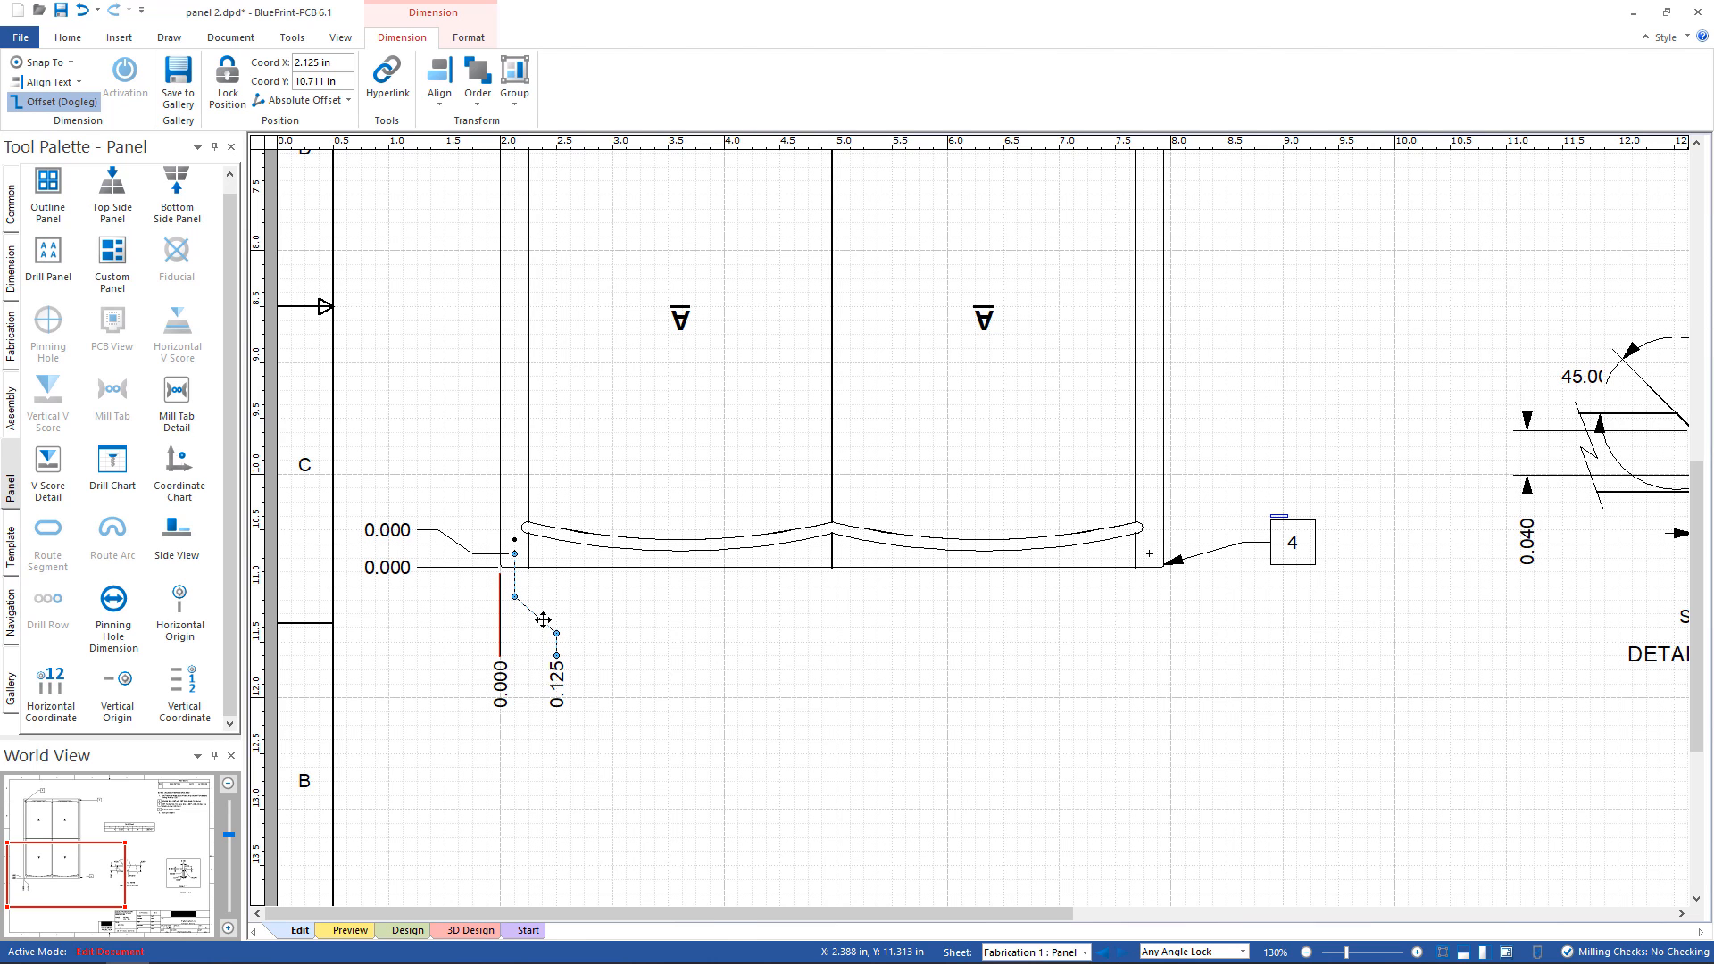
right_click(542, 619)
click(634, 932)
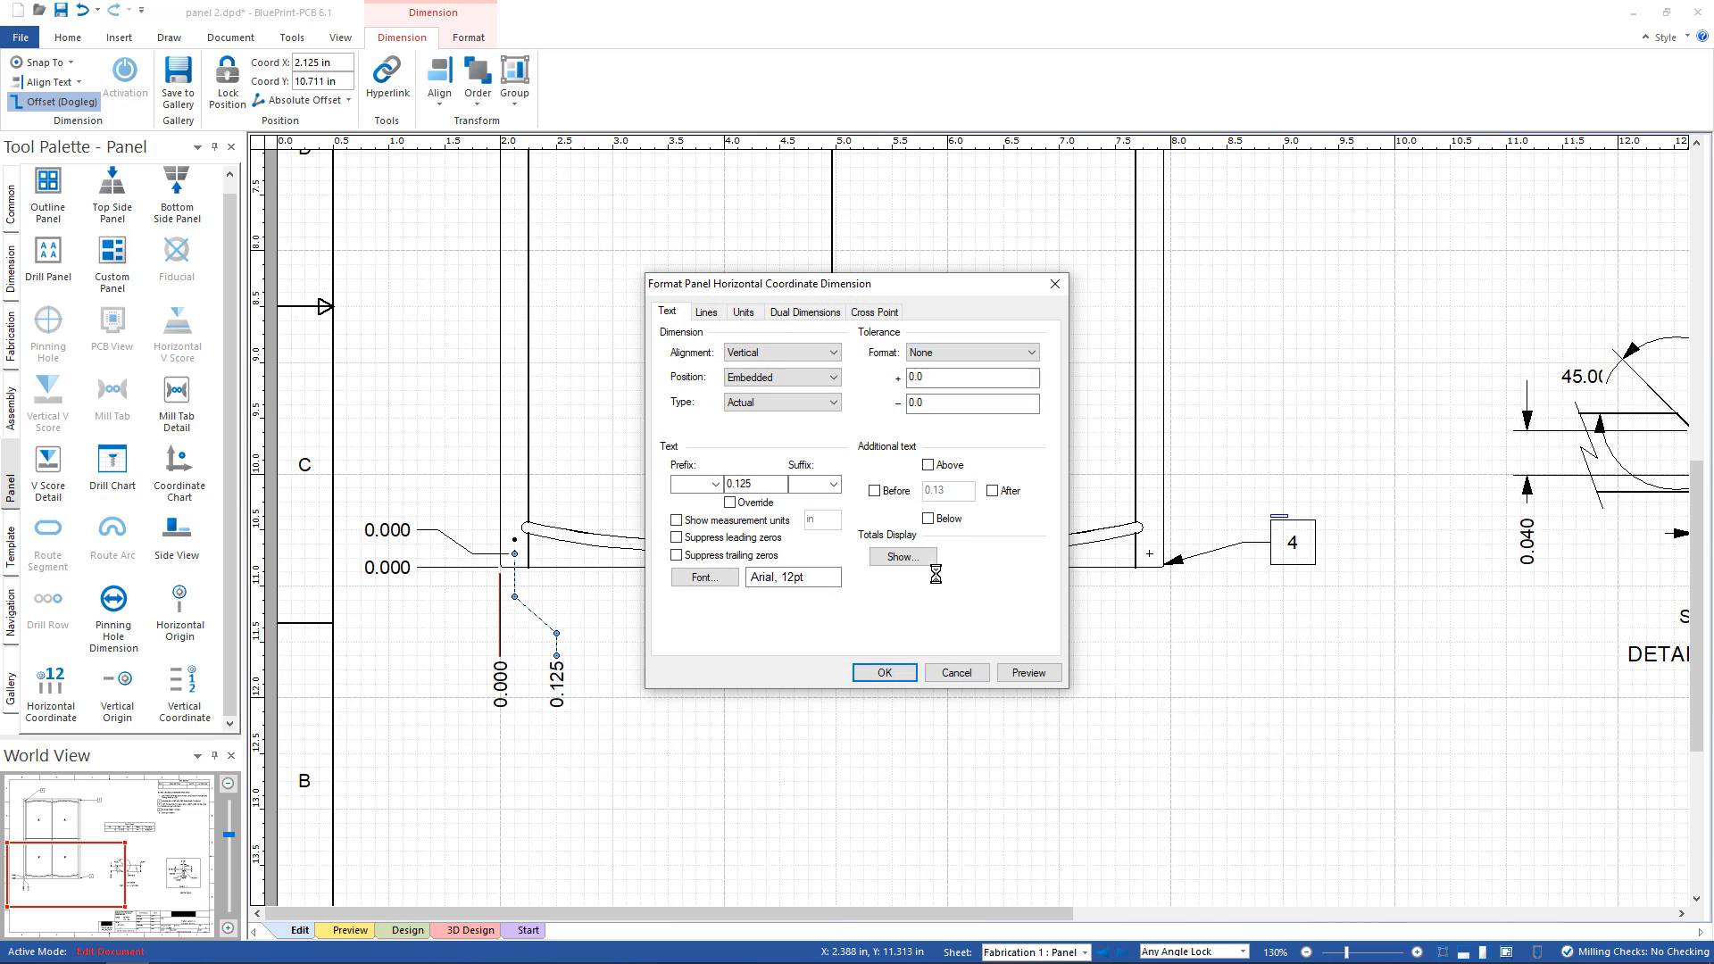
click(919, 560)
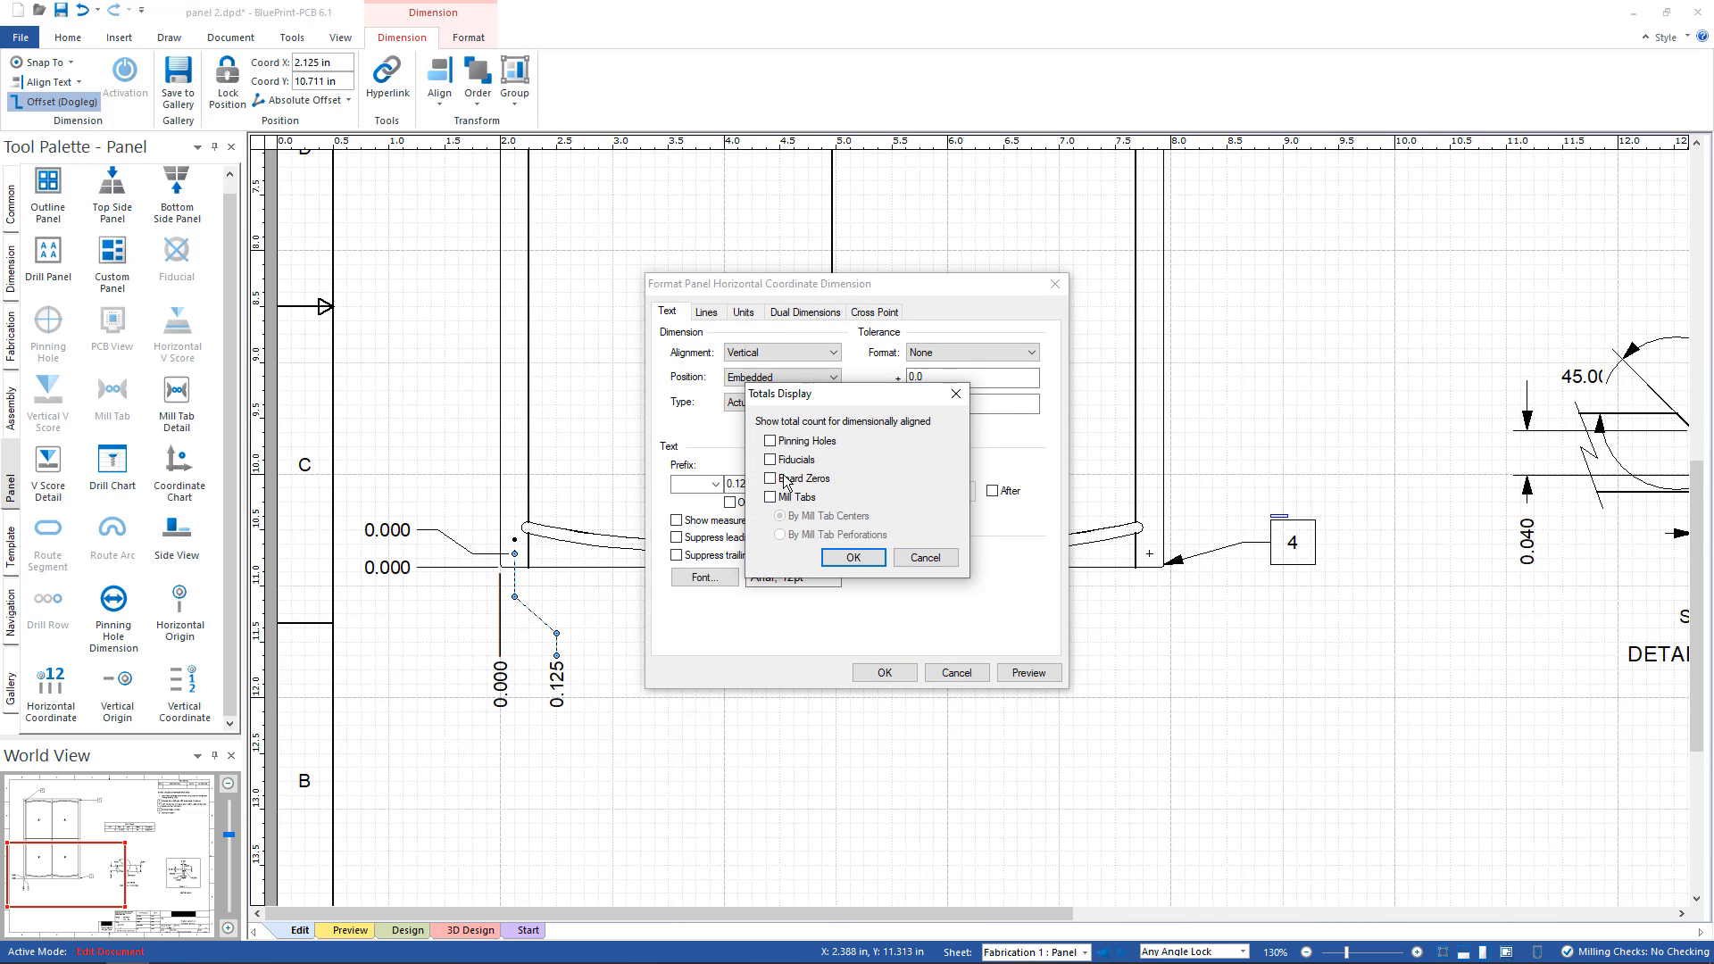
click(770, 441)
click(852, 558)
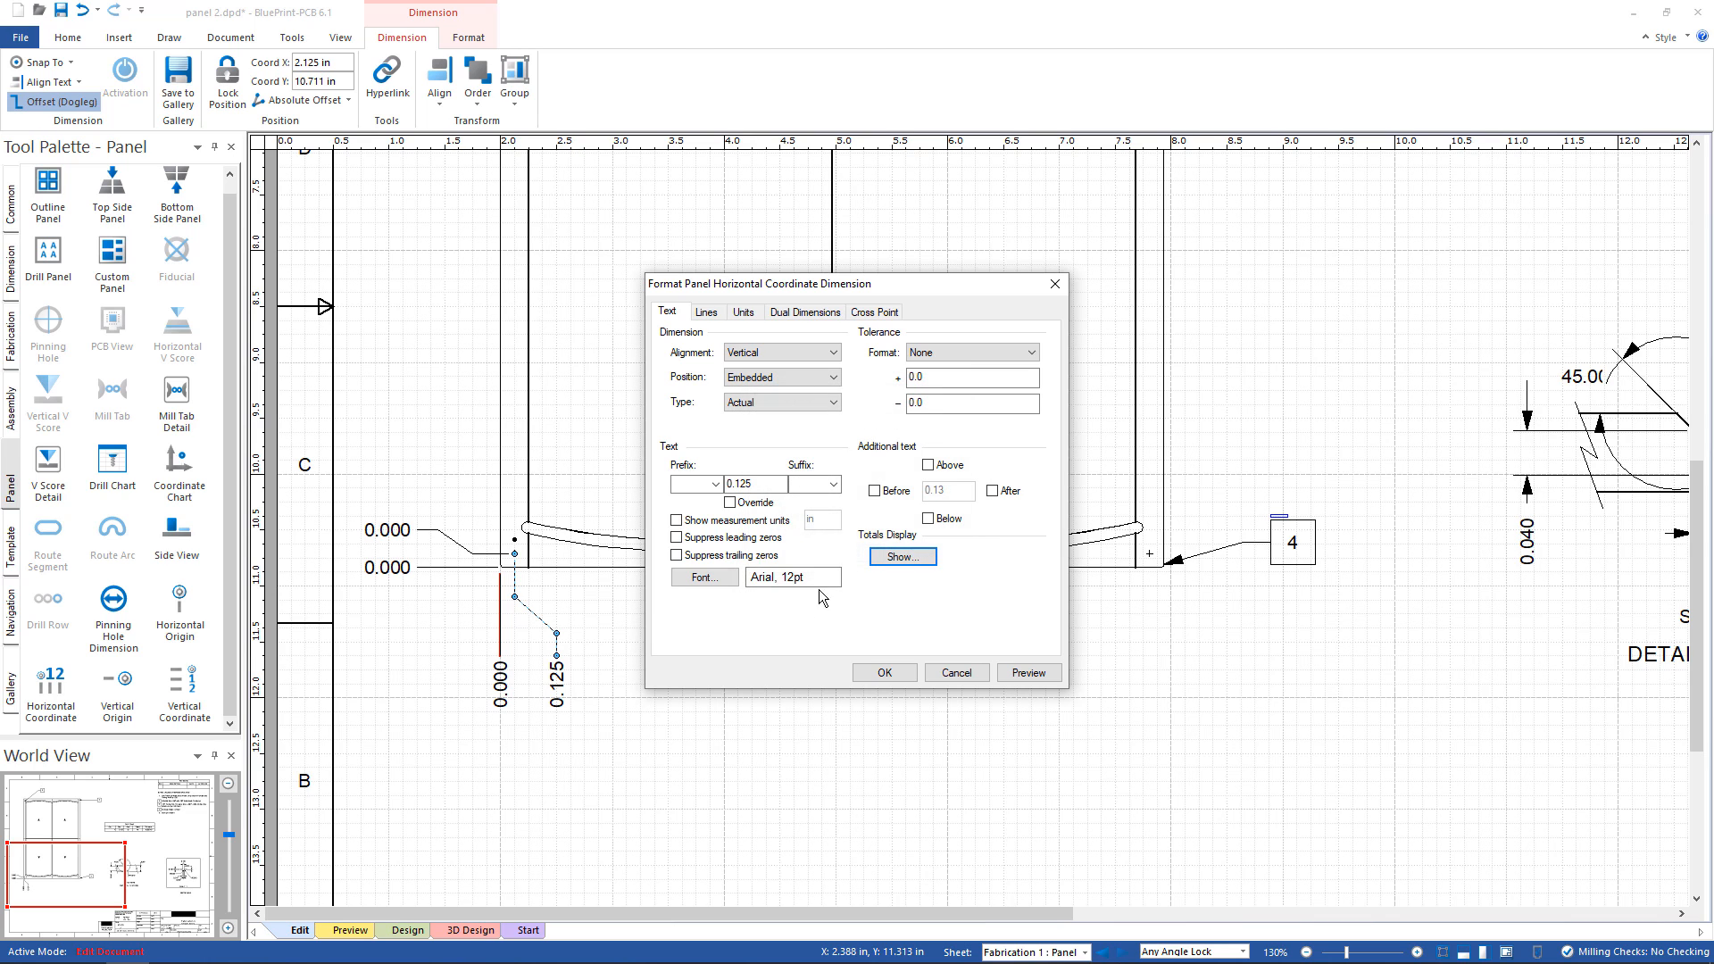
click(884, 672)
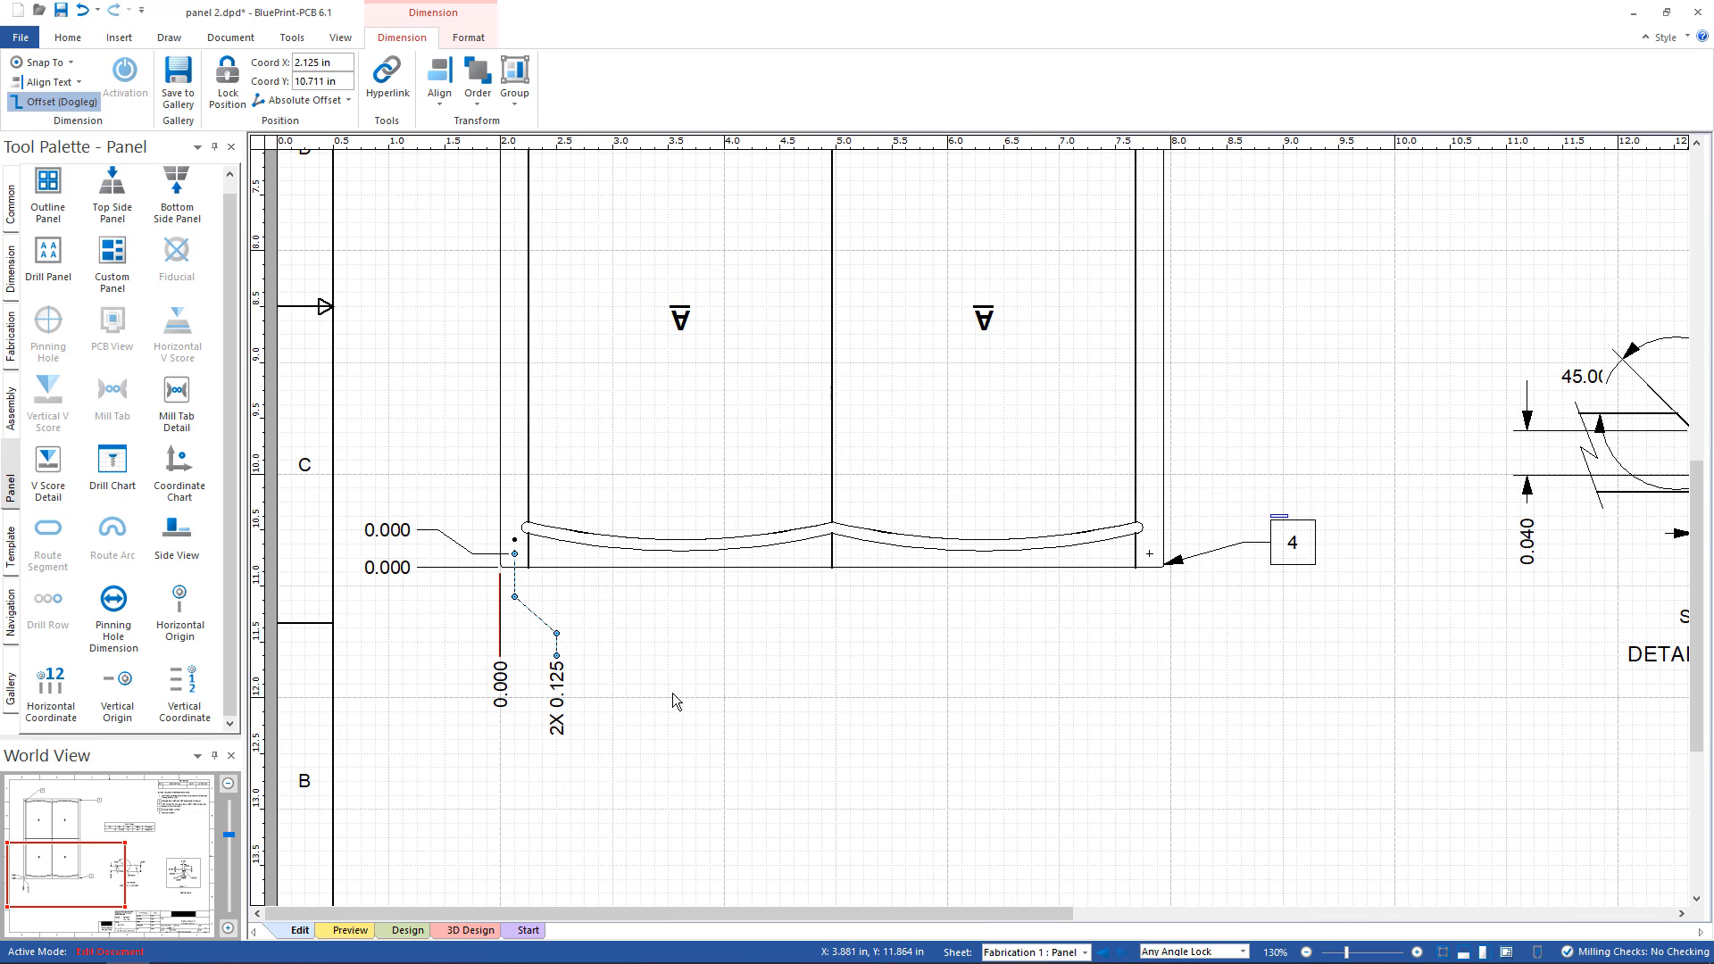
Turn on the Pinning Holes total count for the vertical coordinate origin dimension at the panel's lower-left tooling hole.
click(430, 524)
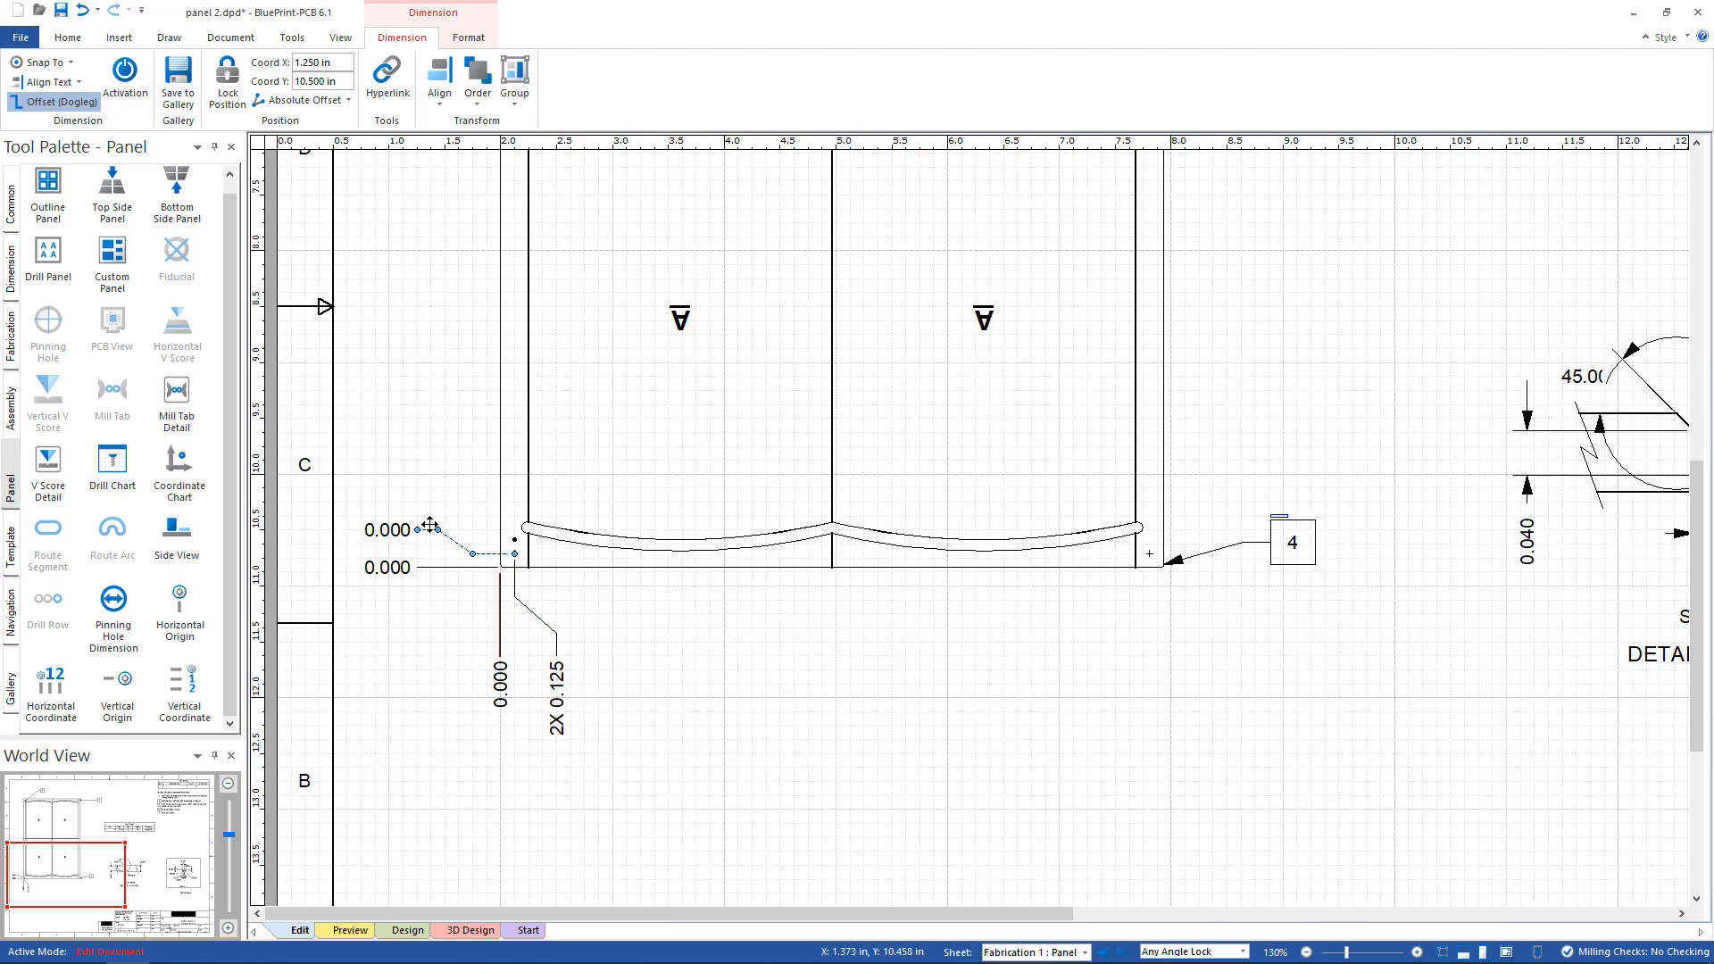
right_click(431, 524)
click(542, 879)
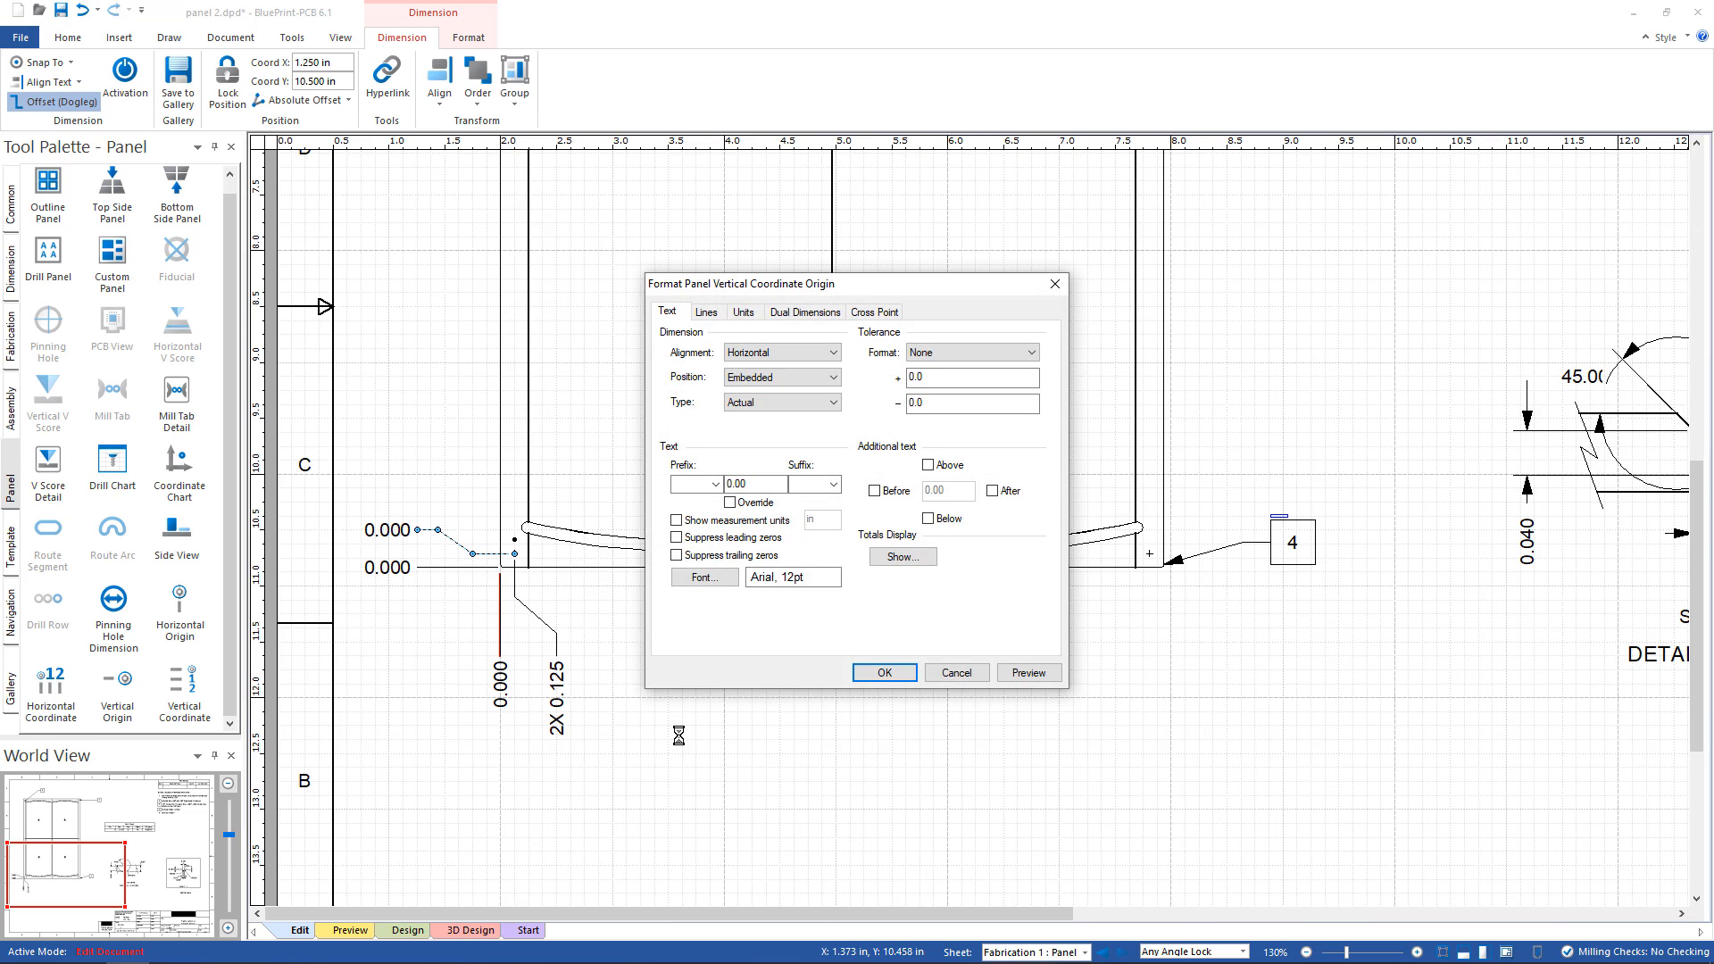
click(914, 557)
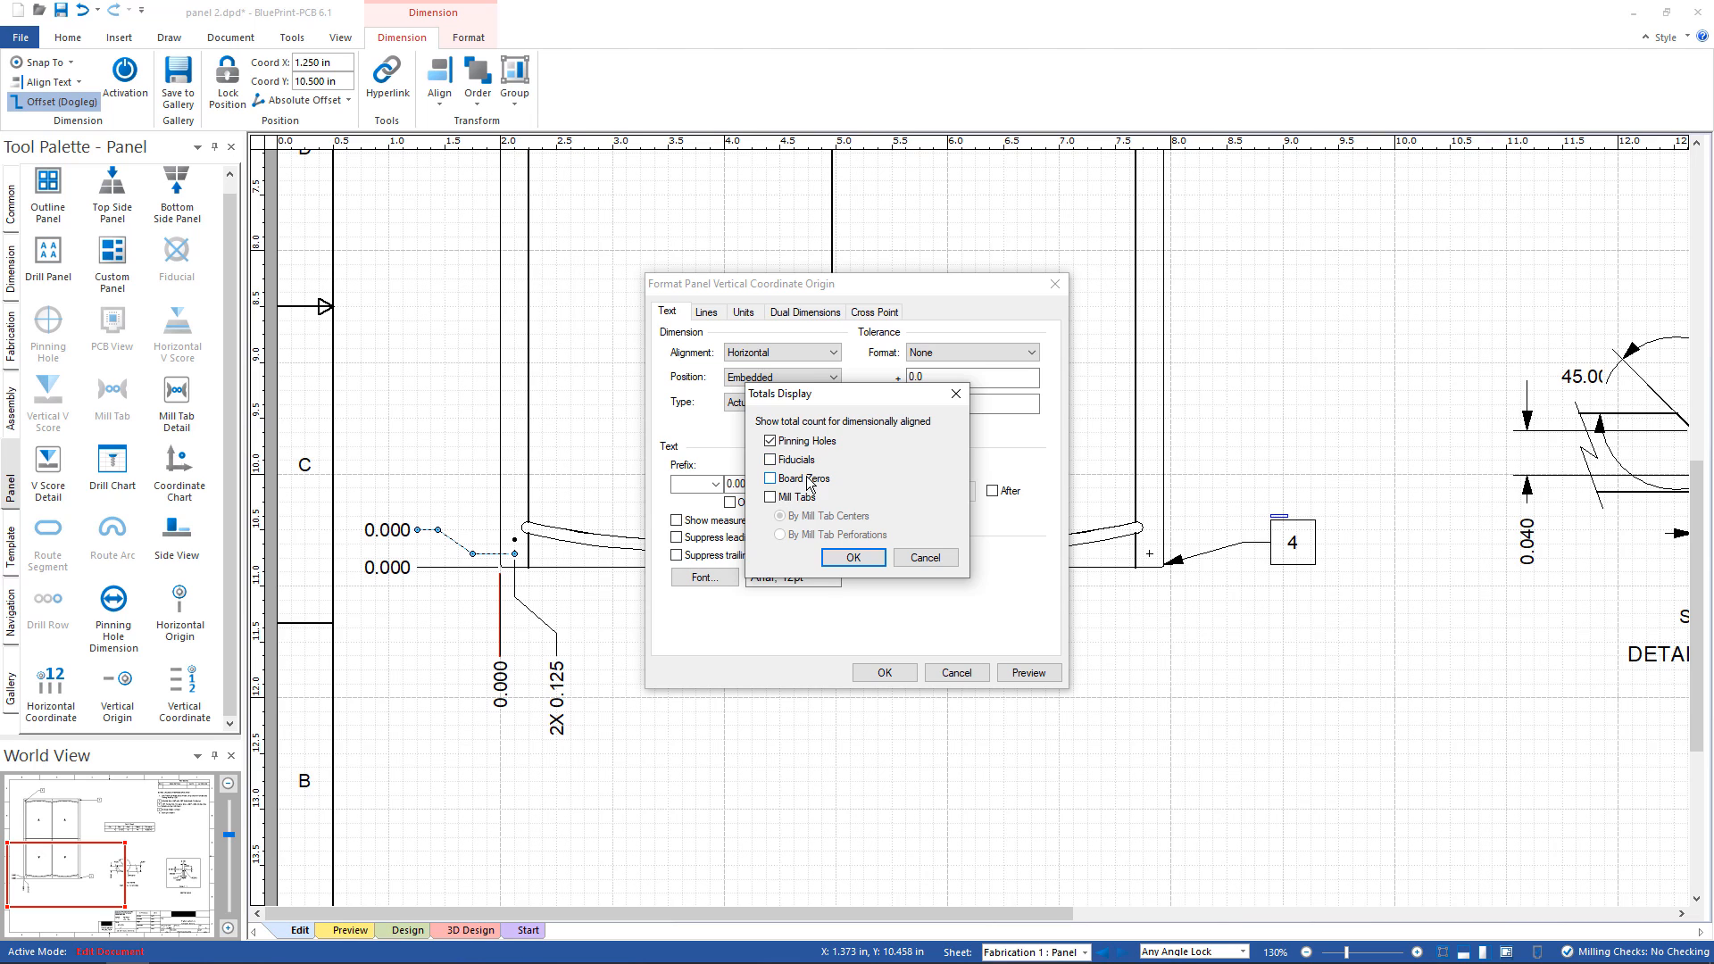
click(853, 557)
click(882, 675)
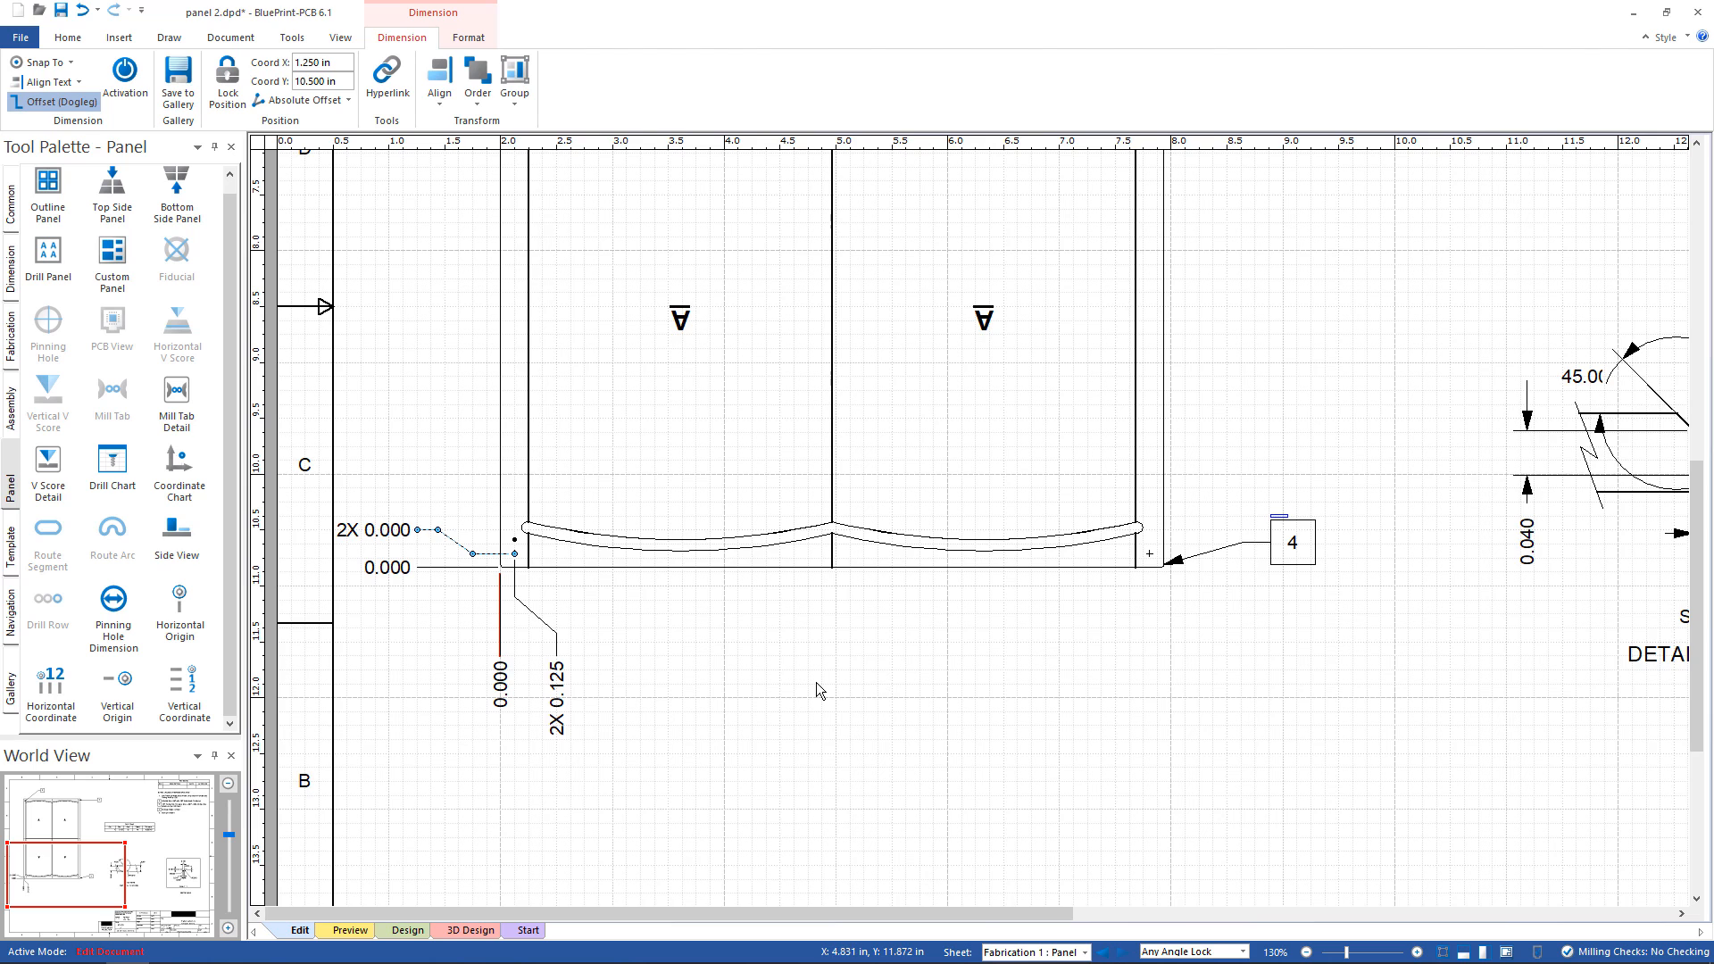
key(ctrl+shift+f)
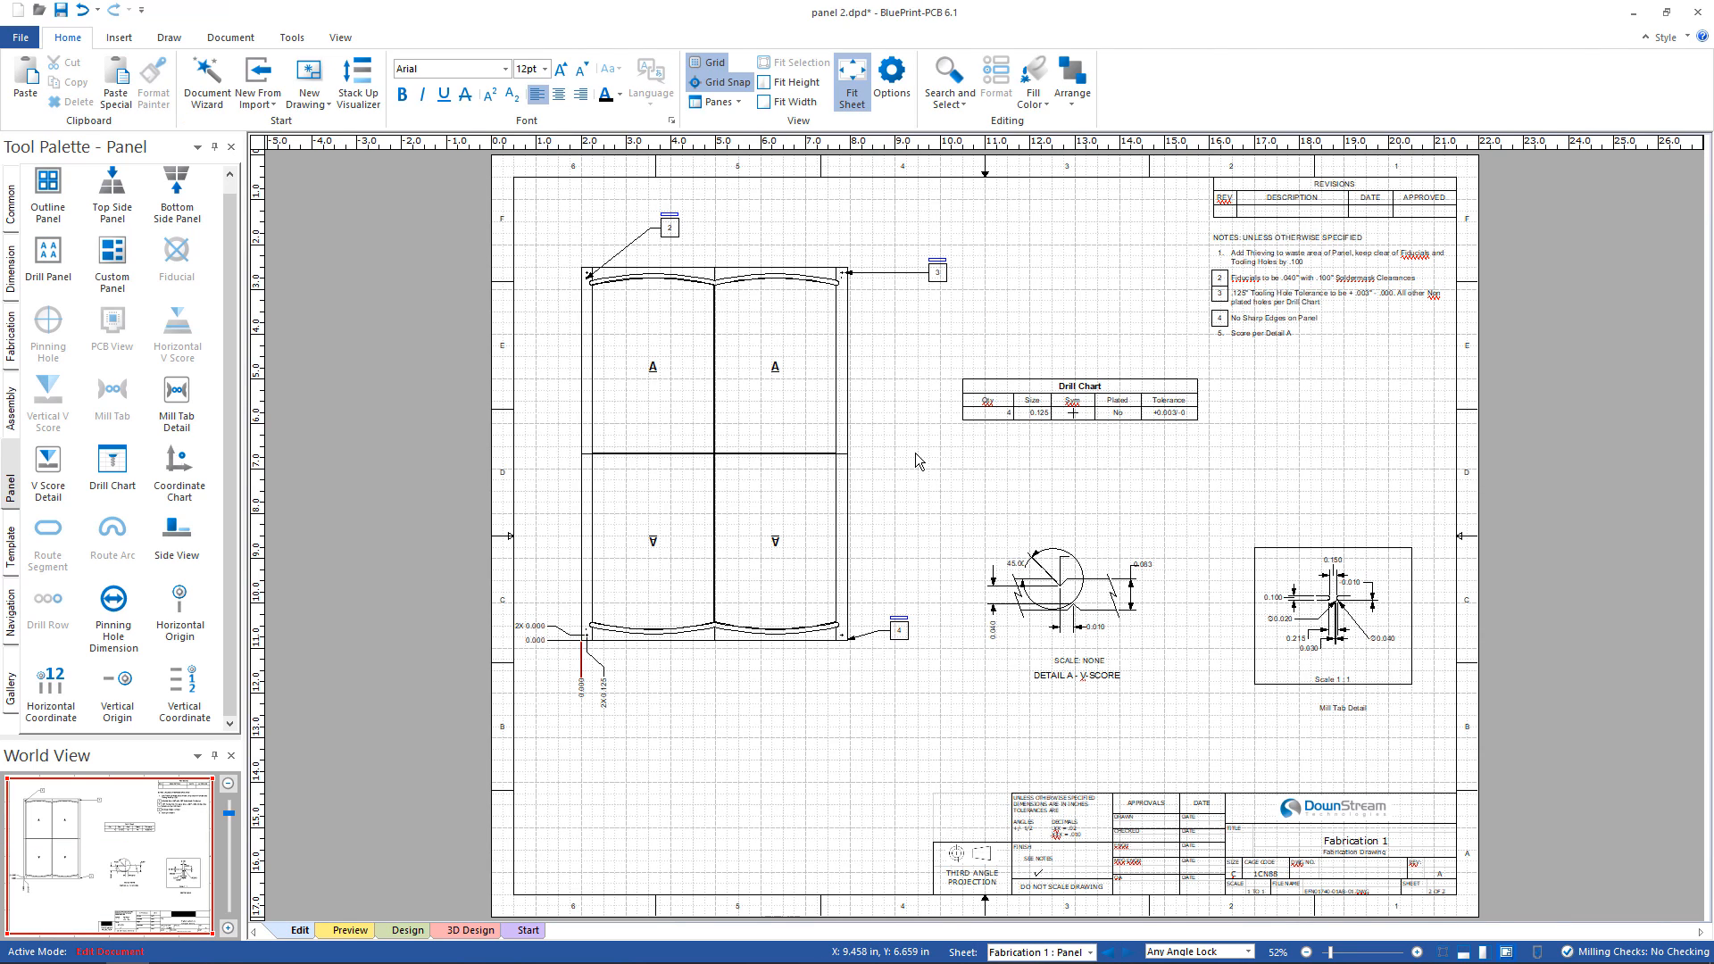